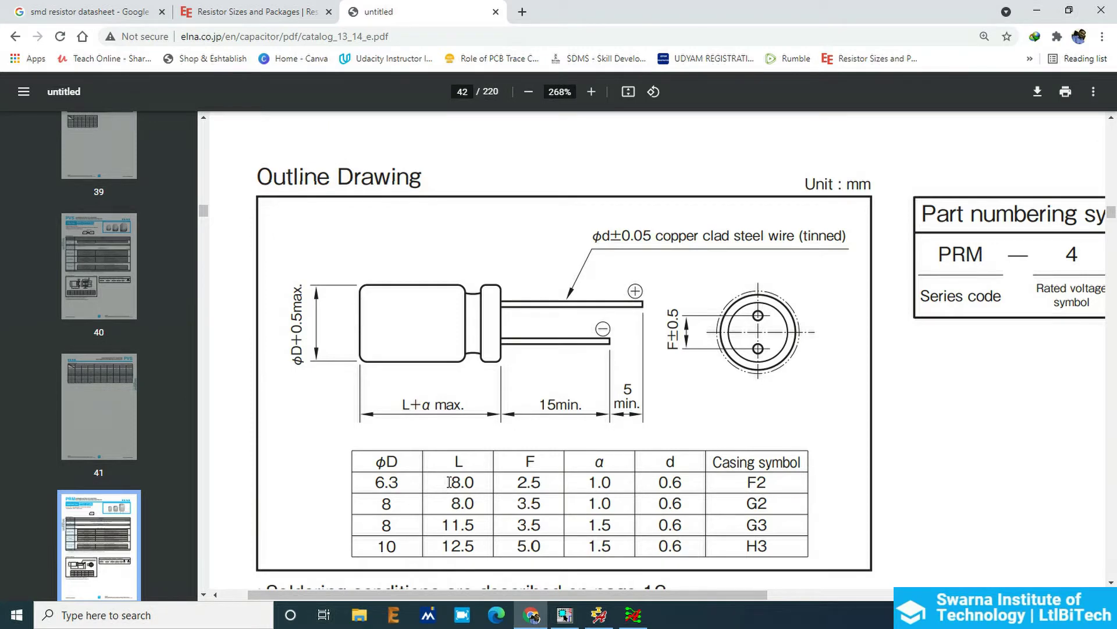
Step: Tick the capacitor side and end views and the 6.3 and second rows of the dimension table
{"action": "mouse_move", "coordinate": [436, 231]}
{"action": "left_mouse_down"}
{"action": "mouse_move", "coordinate": [436, 250]}
{"action": "mouse_move", "coordinate": [479, 230]}
{"action": "left_mouse_up"}
{"action": "mouse_move", "coordinate": [828, 247]}
{"action": "left_mouse_down"}
{"action": "mouse_move", "coordinate": [806, 279]}
{"action": "mouse_move", "coordinate": [816, 282]}
{"action": "left_mouse_up"}
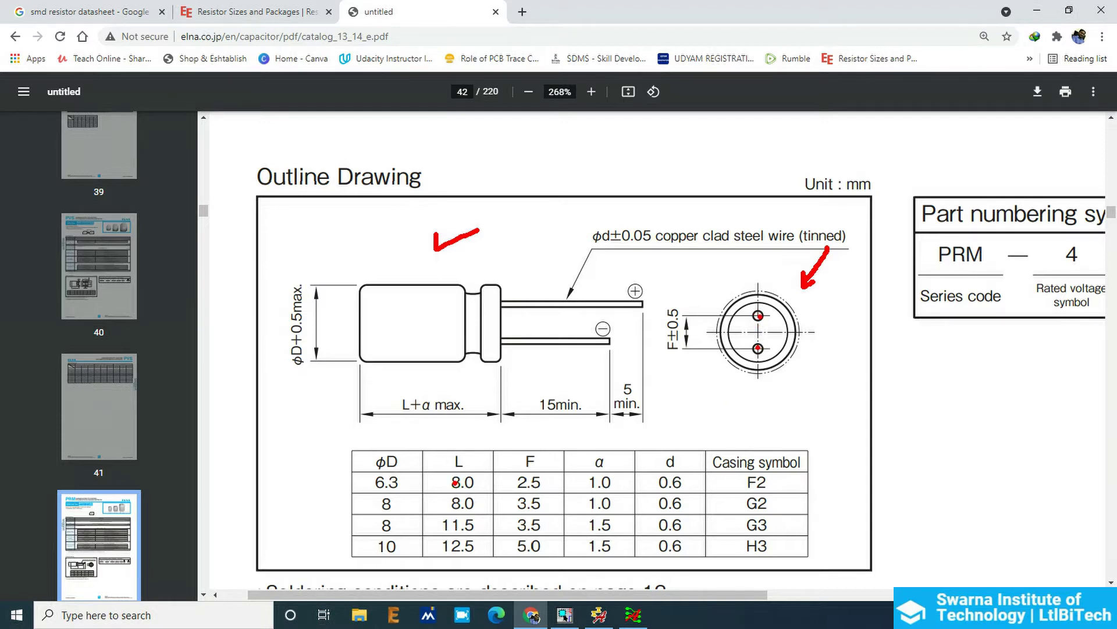
{"action": "left_click_drag", "start_coordinate": [330, 480], "coordinate": [350, 480]}
{"action": "left_click_drag", "start_coordinate": [321, 505], "coordinate": [353, 510]}
Step: Mark the body diameter line, 6.3 diameter, ϕd label and first 0.6 lead value, then clear the ink
{"action": "left_click_drag", "start_coordinate": [334, 283], "coordinate": [330, 360]}
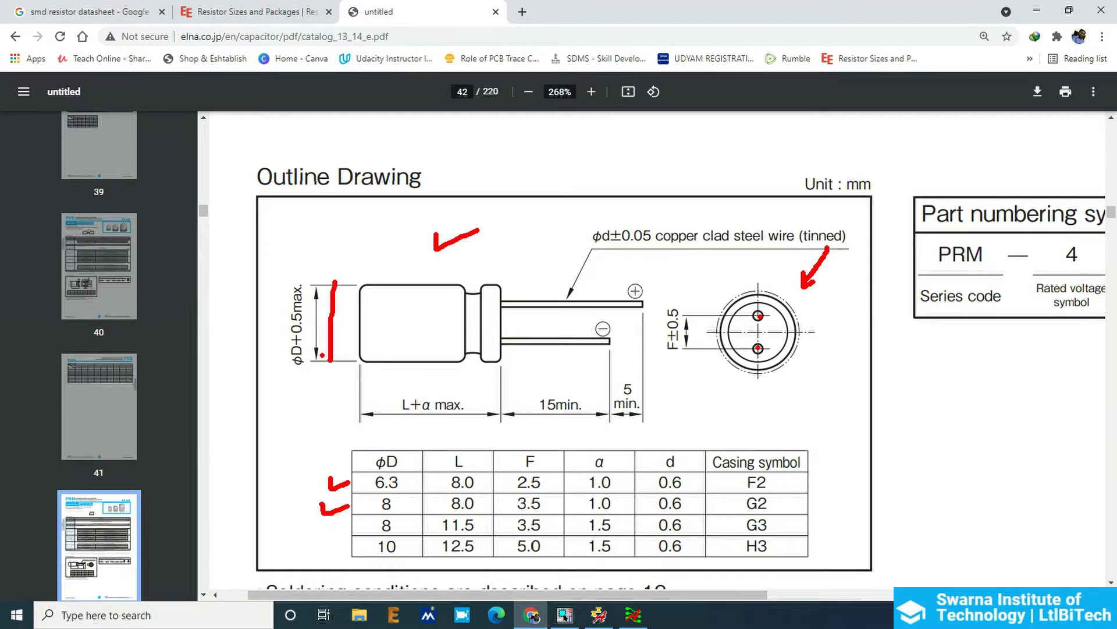
{"action": "mouse_move", "coordinate": [323, 305]}
{"action": "left_mouse_down"}
{"action": "mouse_move", "coordinate": [341, 277]}
{"action": "mouse_move", "coordinate": [348, 297]}
{"action": "left_mouse_up"}
{"action": "left_click_drag", "start_coordinate": [402, 475], "coordinate": [420, 467]}
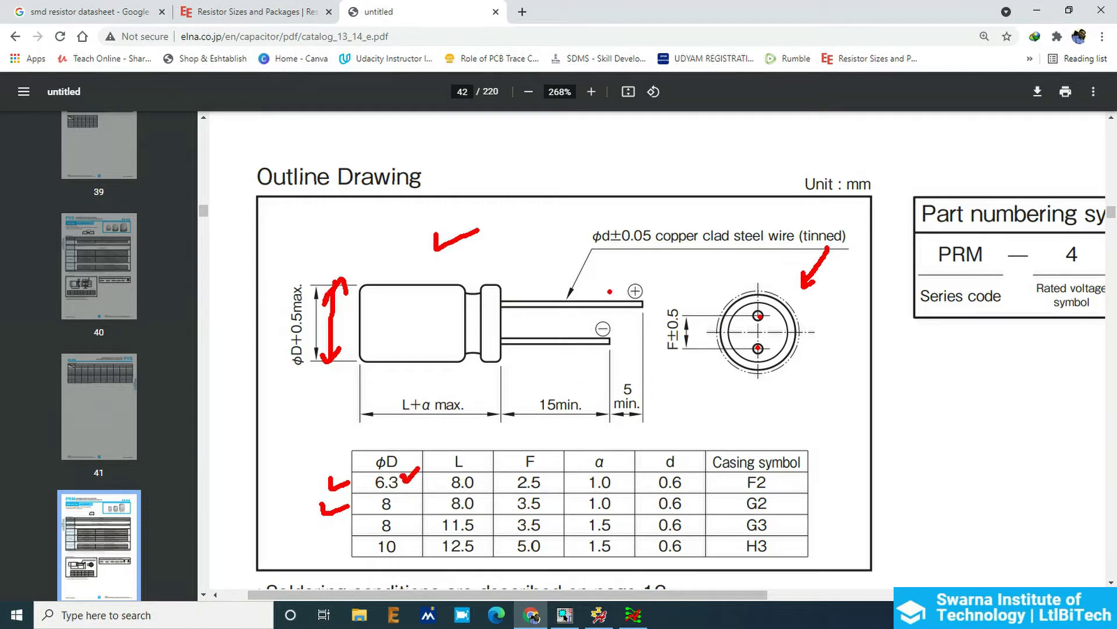
{"action": "mouse_move", "coordinate": [610, 211]}
{"action": "left_mouse_down"}
{"action": "mouse_move", "coordinate": [585, 221]}
{"action": "mouse_move", "coordinate": [587, 265]}
{"action": "mouse_move", "coordinate": [628, 252]}
{"action": "mouse_move", "coordinate": [605, 215]}
{"action": "left_mouse_up"}
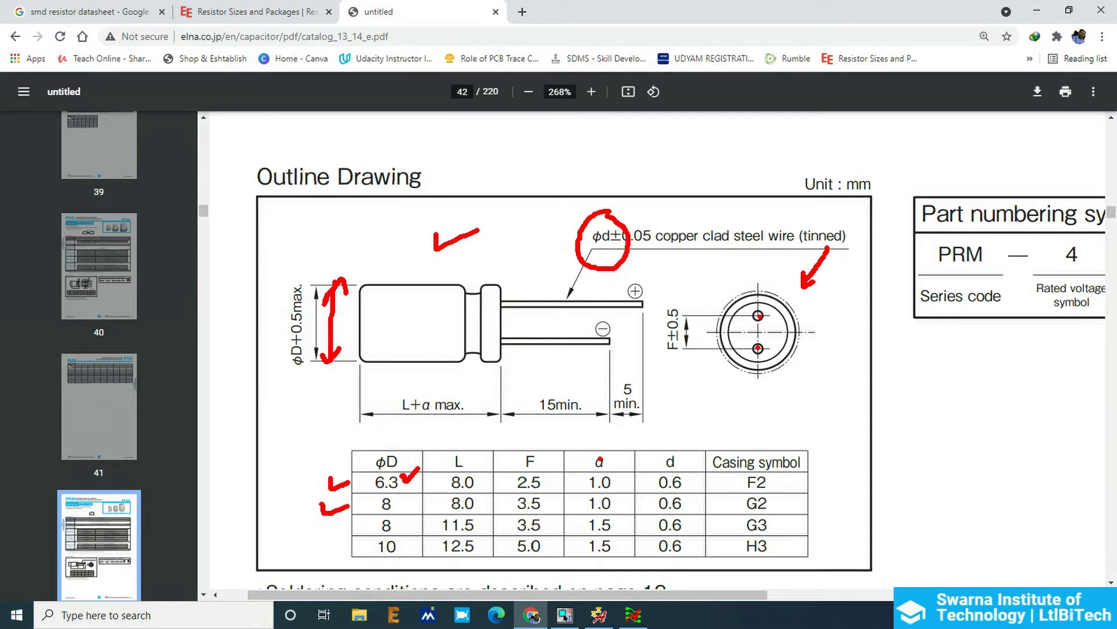
{"action": "mouse_move", "coordinate": [689, 473]}
{"action": "left_mouse_down"}
{"action": "mouse_move", "coordinate": [650, 490]}
{"action": "mouse_move", "coordinate": [683, 498]}
{"action": "mouse_move", "coordinate": [691, 479]}
{"action": "left_mouse_up"}
{"action": "key", "text": "Escape"}
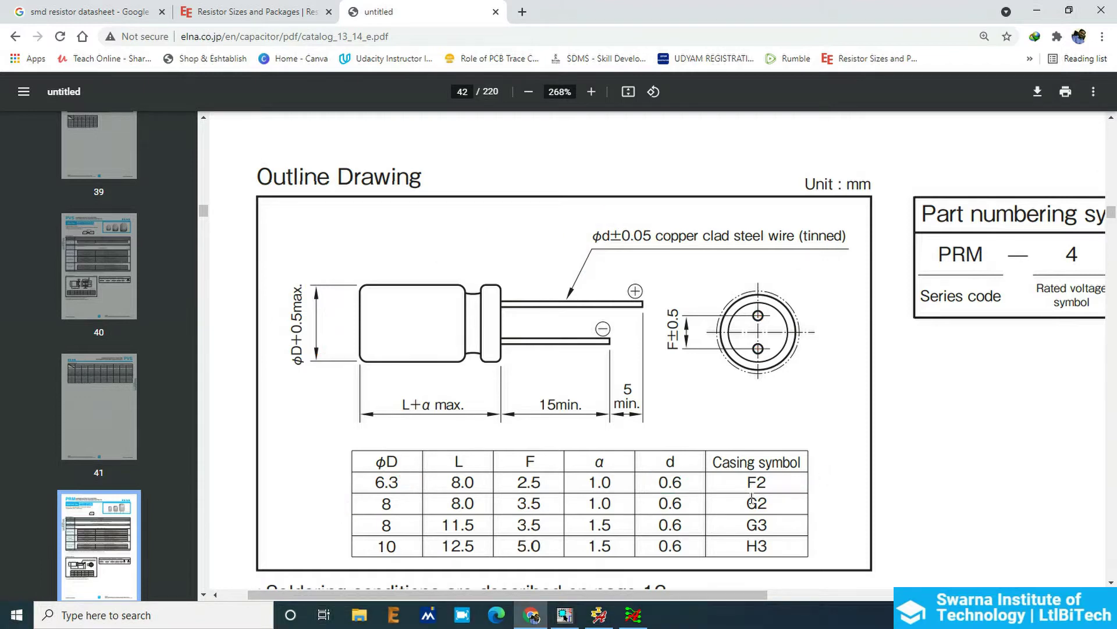
{"action": "left_click", "coordinate": [602, 615]}
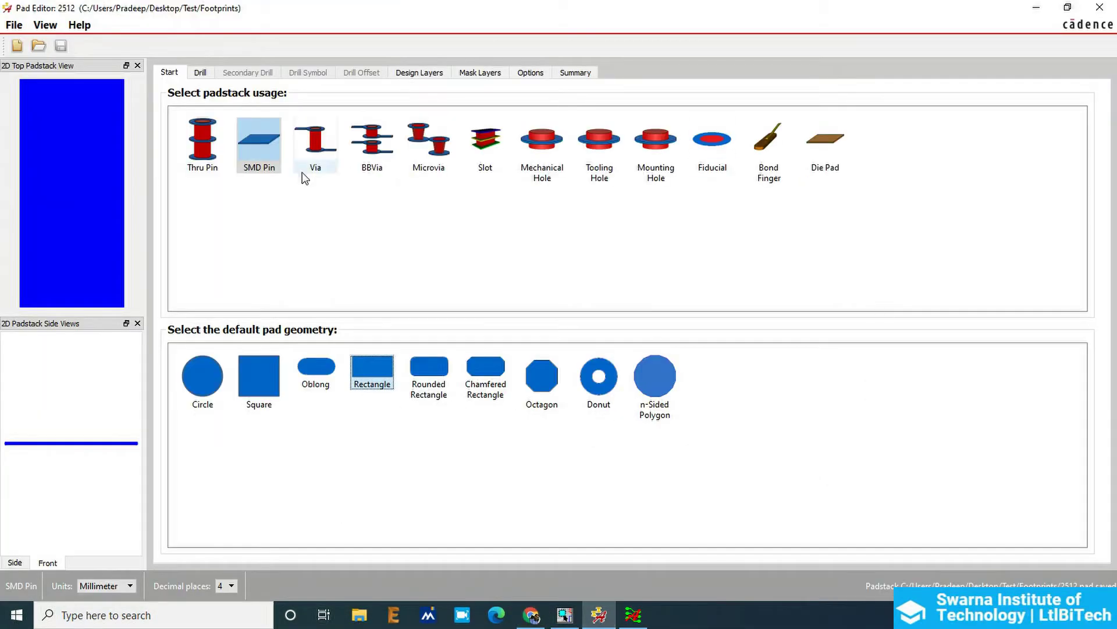
Step: Create a new Thru Pin padstack saved as Cap1
{"action": "left_click", "coordinate": [14, 25]}
{"action": "left_click", "coordinate": [18, 43]}
{"action": "left_click", "coordinate": [663, 277]}
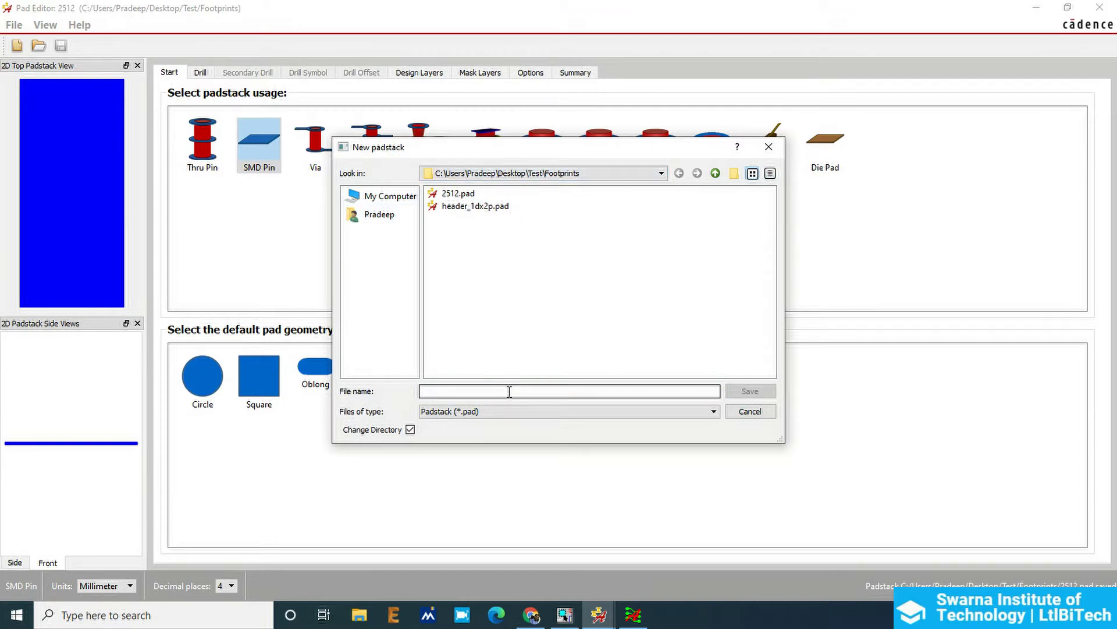
{"action": "type", "text": "Cap1"}
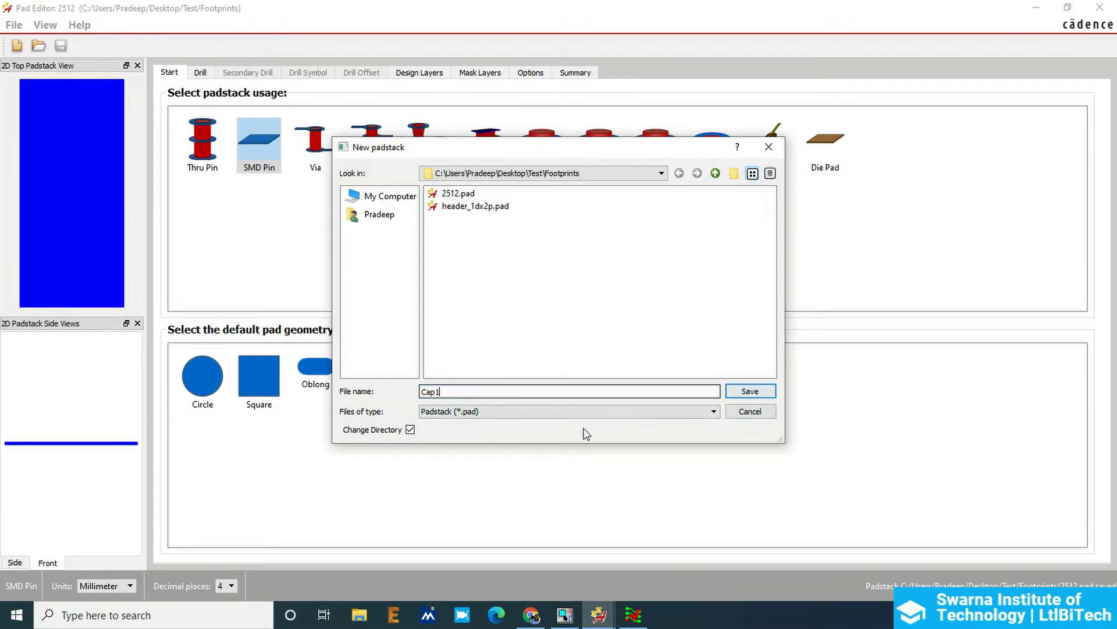
{"action": "left_click", "coordinate": [728, 392]}
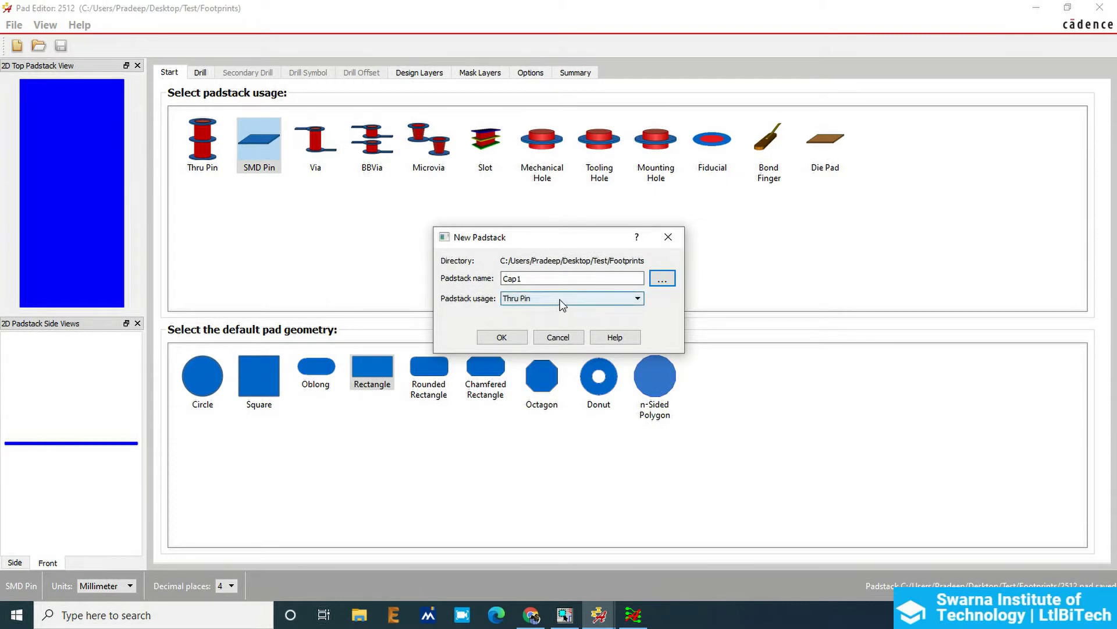
{"action": "left_click", "coordinate": [503, 336]}
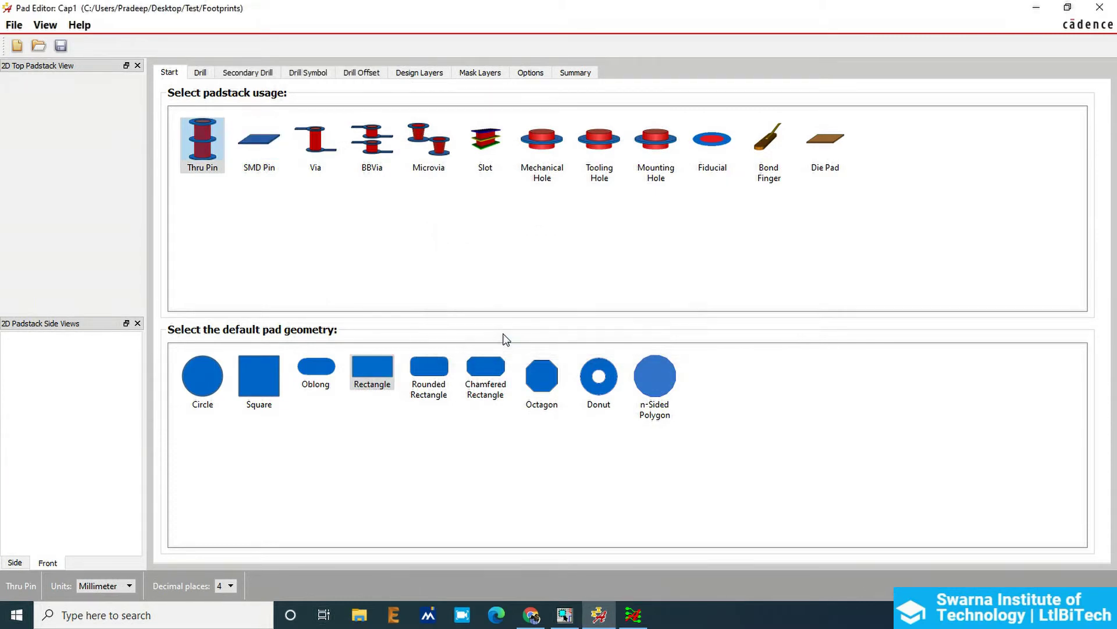
Step: Give Cap1 circular default pad geometry and a circular drill hole type
{"action": "left_click", "coordinate": [202, 376]}
{"action": "left_click", "coordinate": [200, 73]}
{"action": "left_click", "coordinate": [494, 140]}
{"action": "left_click", "coordinate": [501, 153]}
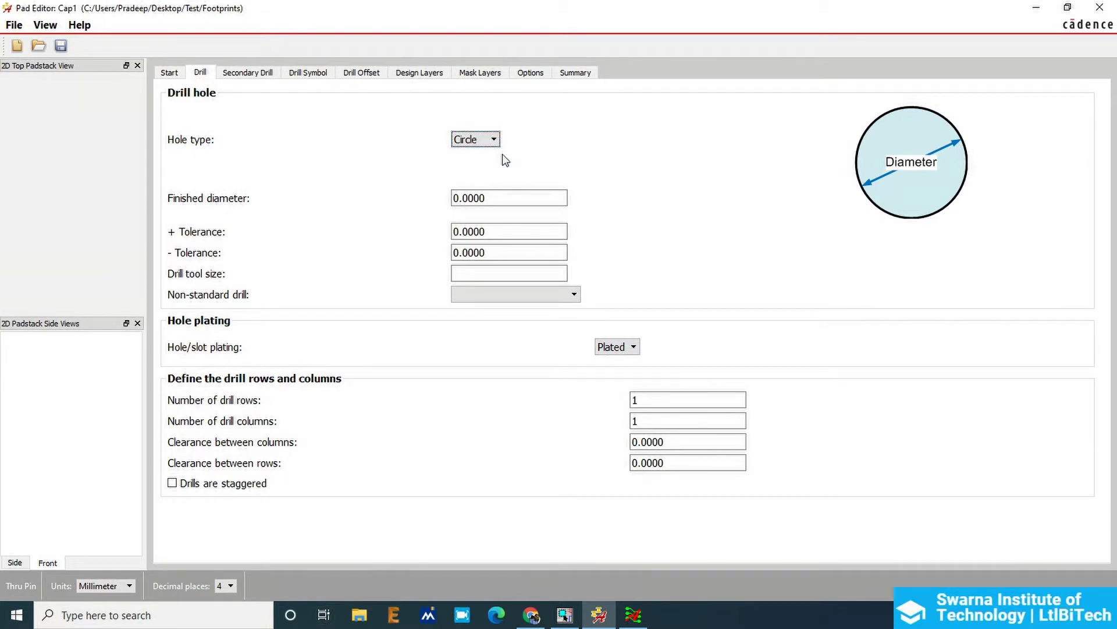
{"action": "left_click", "coordinate": [514, 192]}
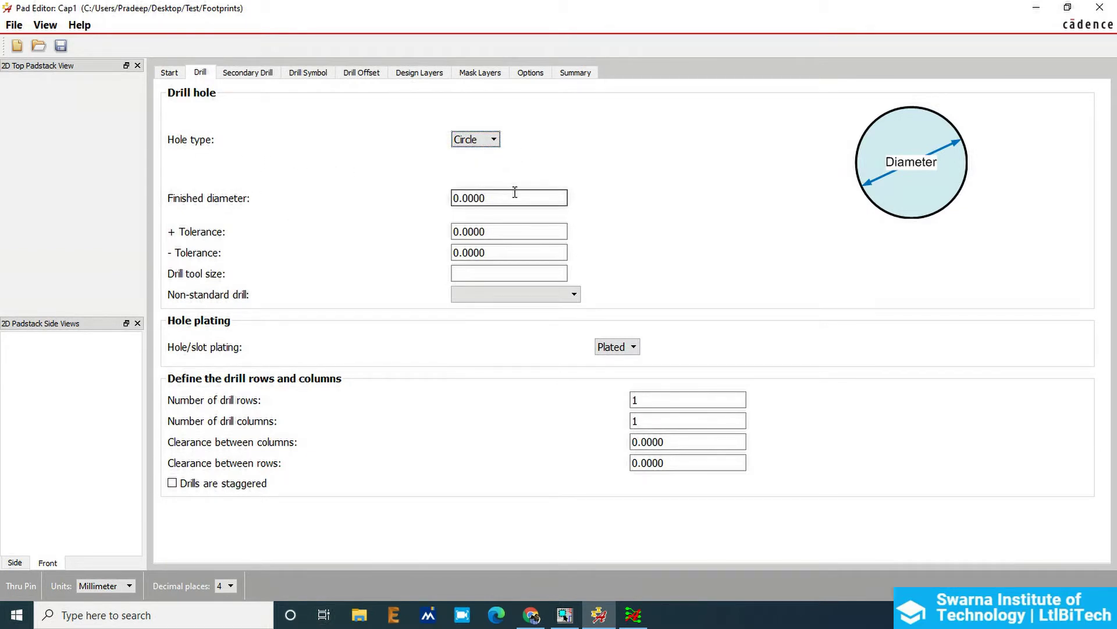
{"action": "left_click", "coordinate": [531, 615]}
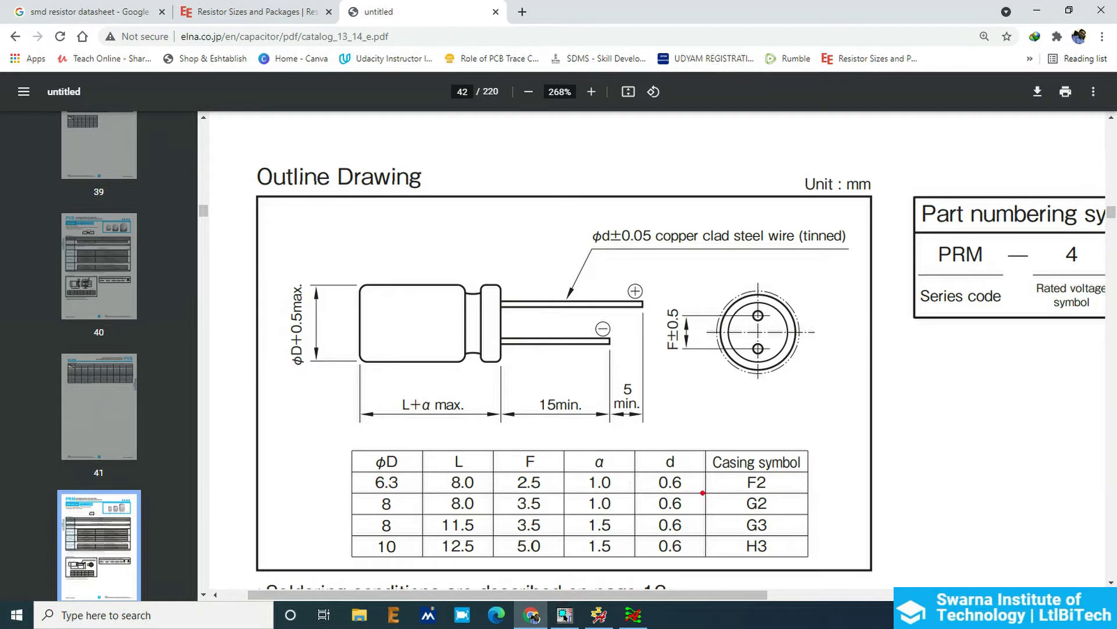
Step: Circle the 0.6 lead diameter, note 16 and 0.25 beside it, then clear the ink
{"action": "mouse_move", "coordinate": [695, 478]}
{"action": "left_mouse_down"}
{"action": "mouse_move", "coordinate": [652, 472]}
{"action": "mouse_move", "coordinate": [669, 496]}
{"action": "mouse_move", "coordinate": [695, 480]}
{"action": "mouse_move", "coordinate": [709, 426]}
{"action": "mouse_move", "coordinate": [731, 414]}
{"action": "mouse_move", "coordinate": [738, 442]}
{"action": "left_mouse_up"}
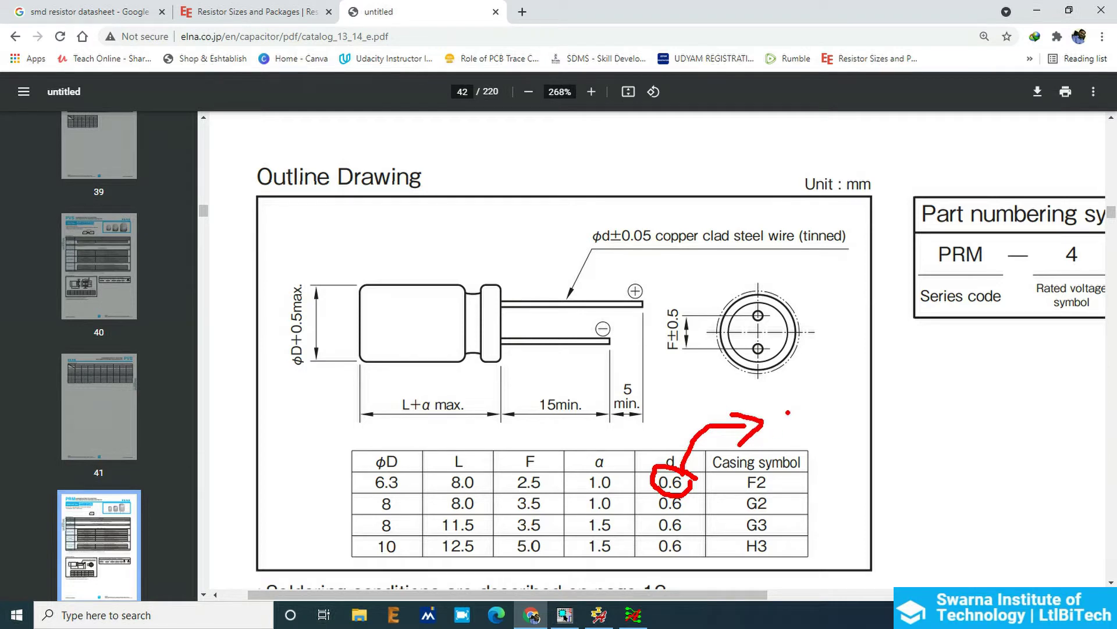
{"action": "left_click_drag", "start_coordinate": [788, 398], "coordinate": [790, 425]}
{"action": "left_click_drag", "start_coordinate": [808, 399], "coordinate": [806, 415]}
{"action": "left_click", "coordinate": [907, 406]}
{"action": "mouse_move", "coordinate": [892, 400]}
{"action": "left_mouse_down"}
{"action": "mouse_move", "coordinate": [925, 393]}
{"action": "mouse_move", "coordinate": [938, 407]}
{"action": "left_mouse_up"}
{"action": "mouse_move", "coordinate": [941, 391]}
{"action": "left_mouse_down"}
{"action": "mouse_move", "coordinate": [982, 376]}
{"action": "mouse_move", "coordinate": [839, 418]}
{"action": "mouse_move", "coordinate": [962, 431]}
{"action": "mouse_move", "coordinate": [955, 356]}
{"action": "left_mouse_up"}
{"action": "mouse_move", "coordinate": [890, 381]}
{"action": "left_mouse_down"}
{"action": "mouse_move", "coordinate": [826, 338]}
{"action": "mouse_move", "coordinate": [656, 449]}
{"action": "left_mouse_up"}
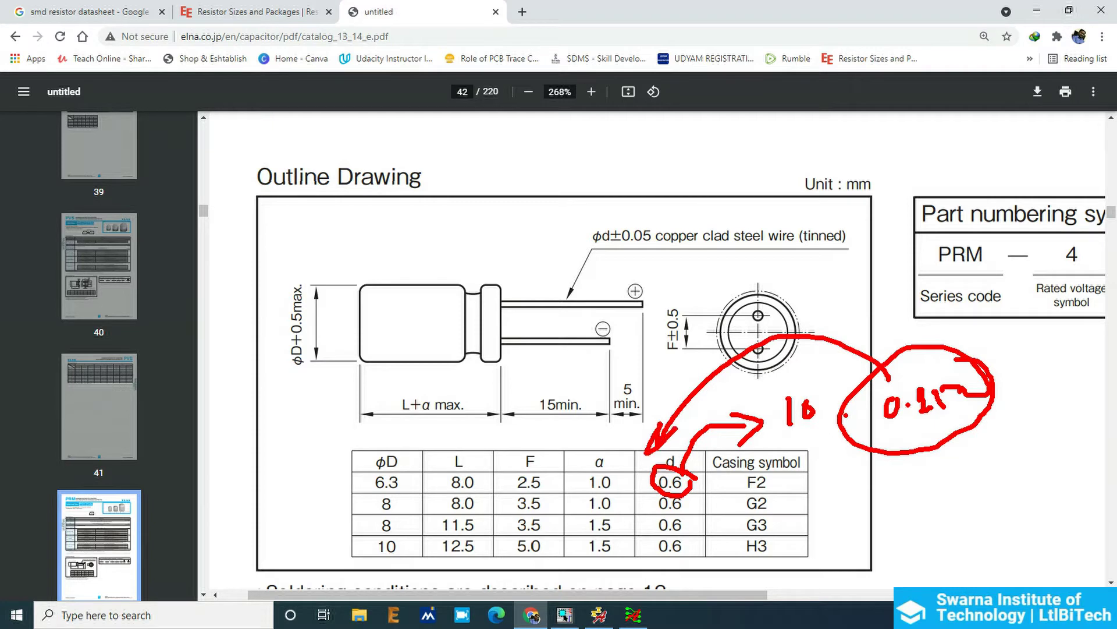
{"action": "key", "text": "Escape"}
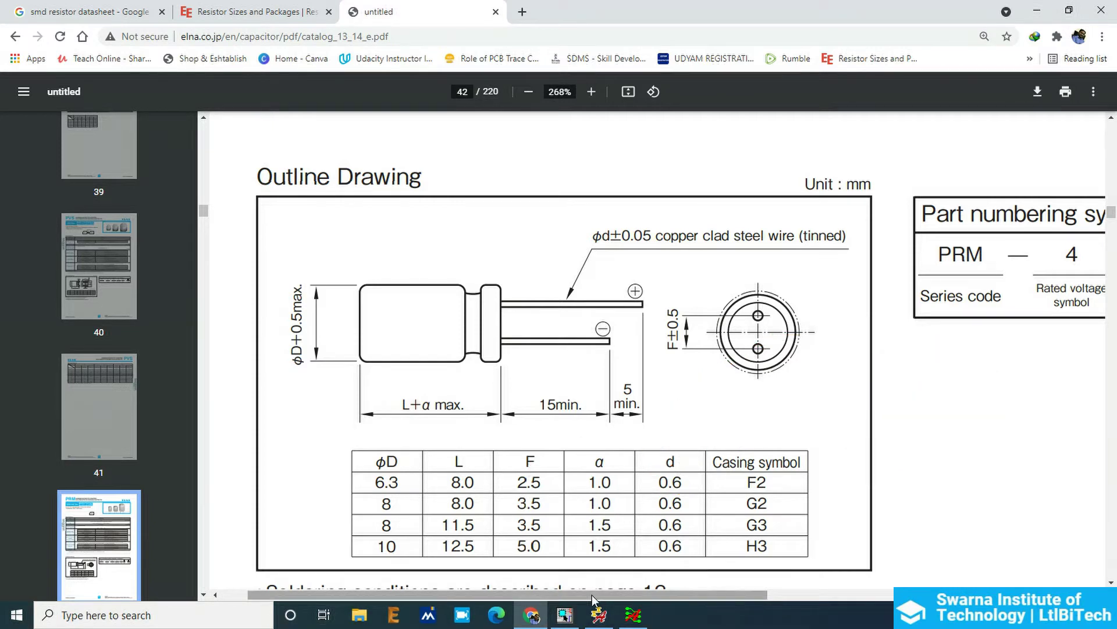
{"action": "left_click", "coordinate": [599, 616]}
Step: Set the Cap1 finished drill diameter to 0.8
{"action": "left_click", "coordinate": [167, 74]}
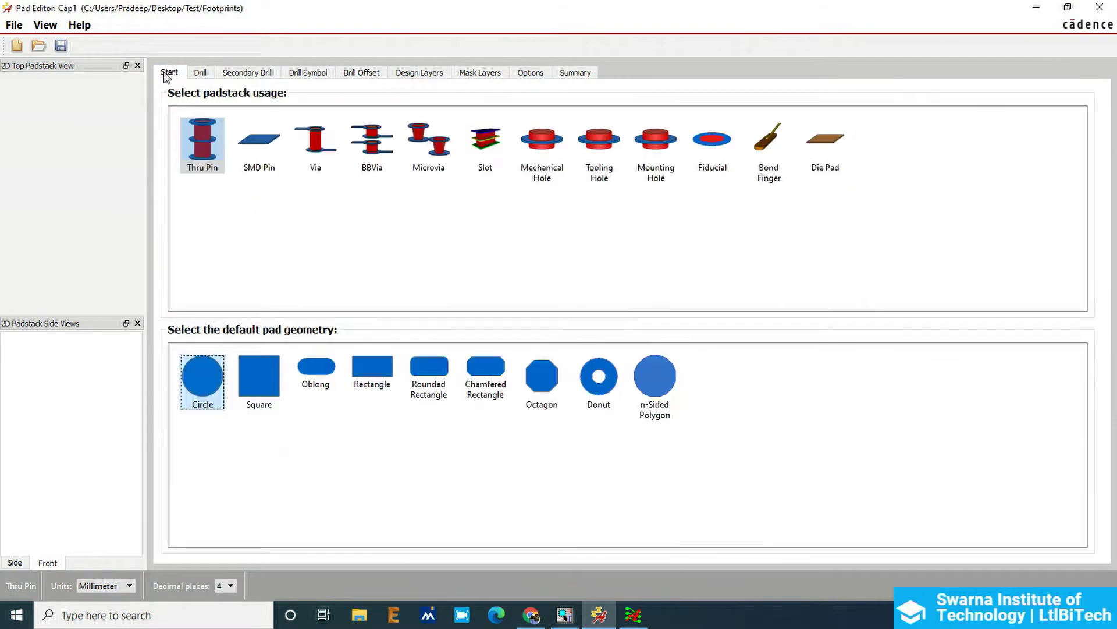
{"action": "left_click", "coordinate": [200, 74]}
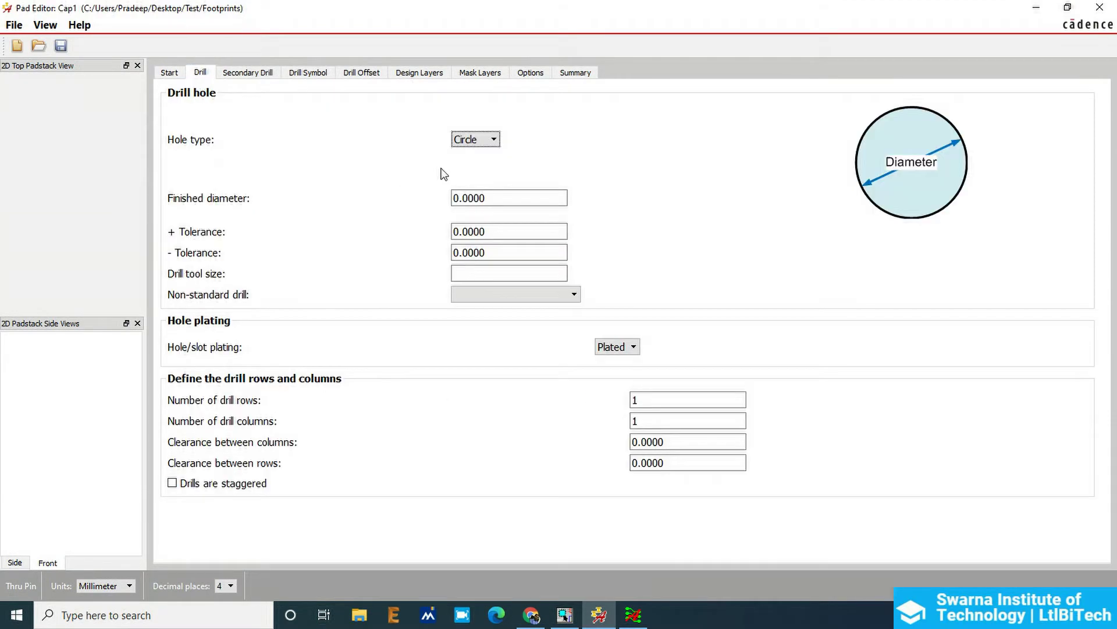
{"action": "left_click", "coordinate": [121, 586]}
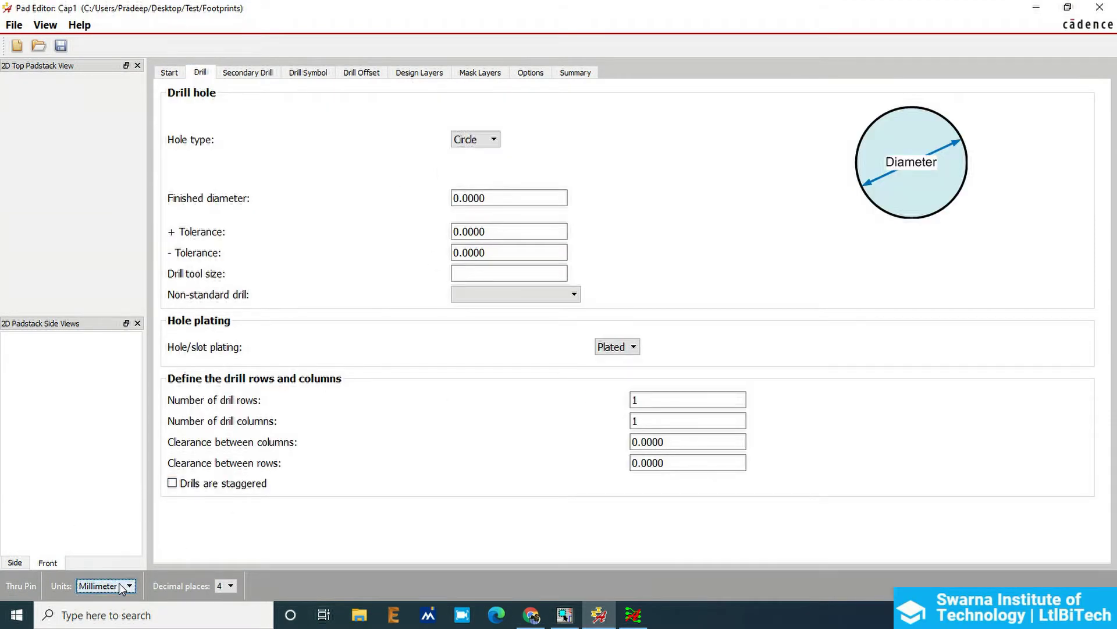
{"action": "left_click_drag", "start_coordinate": [502, 198], "coordinate": [429, 210]}
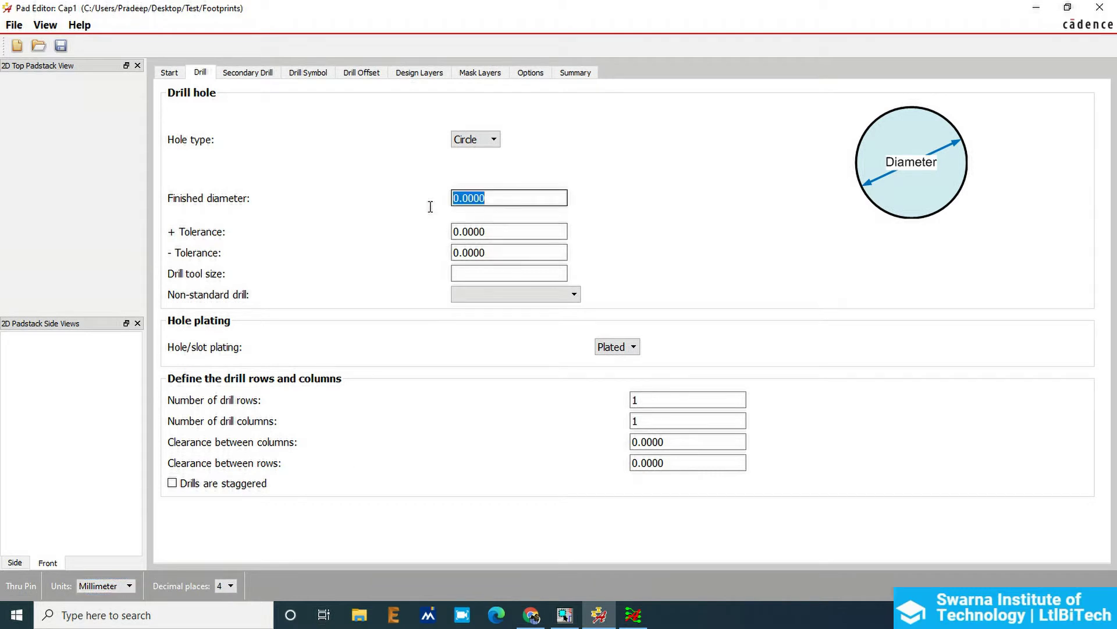
{"action": "type", "text": "0.8"}
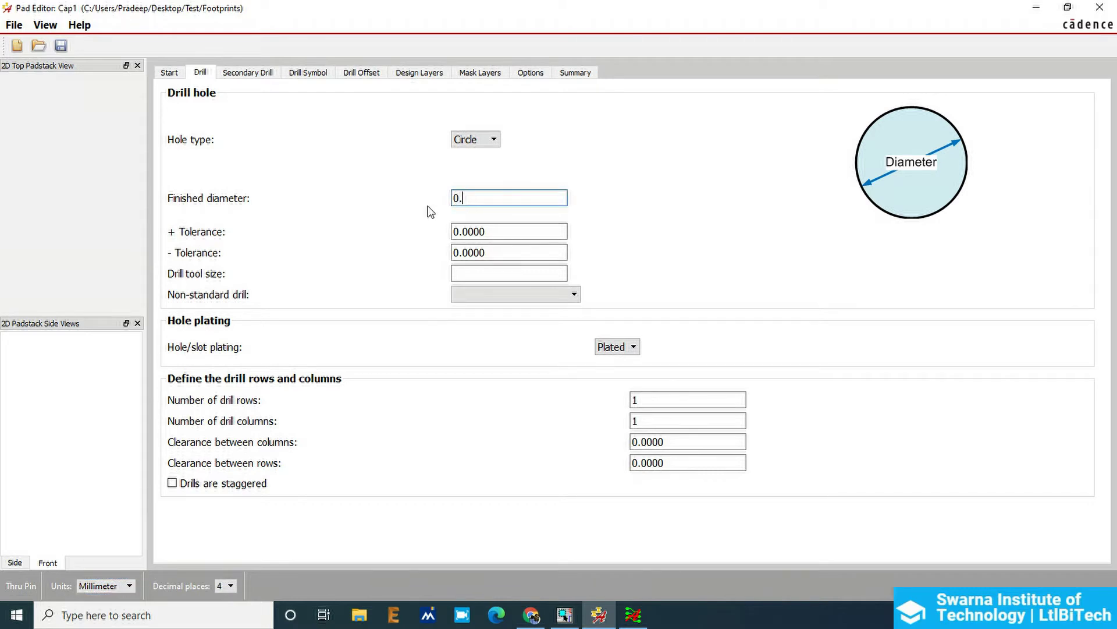
{"action": "key", "text": "Tab"}
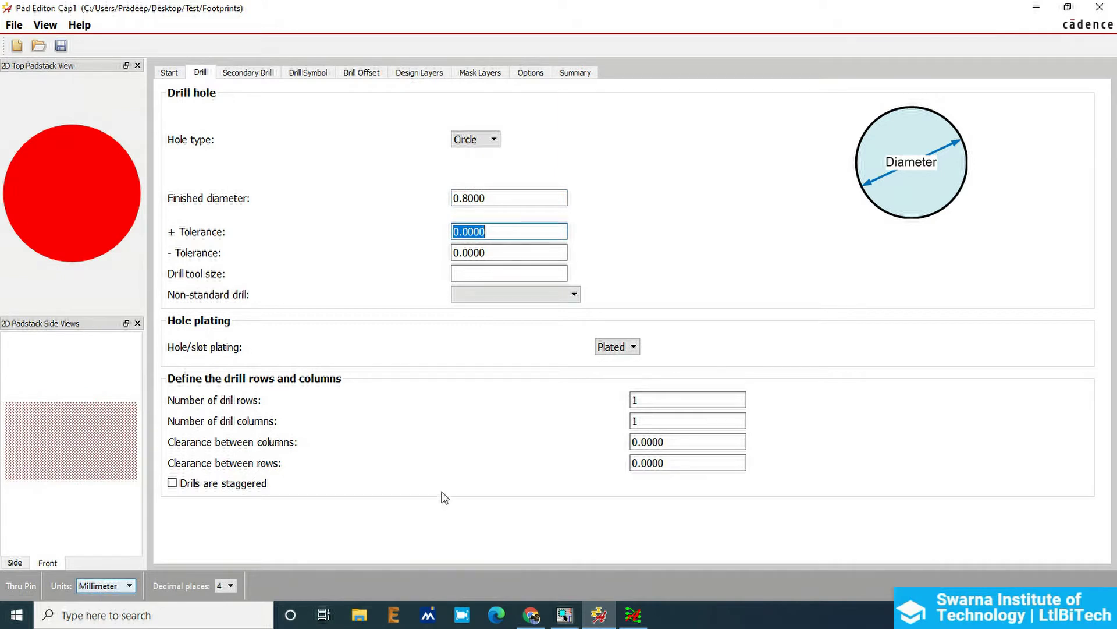
Step: Switch the padstack units to Mils, accepting the conversion, and go to Design Layers
{"action": "left_click", "coordinate": [111, 585]}
{"action": "left_click", "coordinate": [103, 532]}
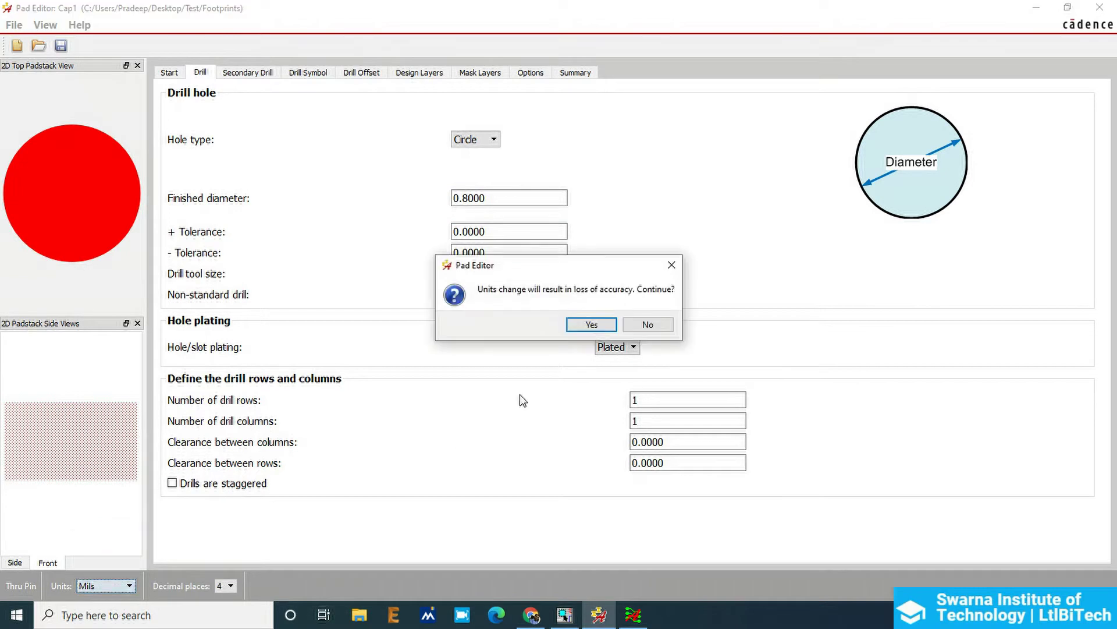
{"action": "left_click", "coordinate": [578, 330]}
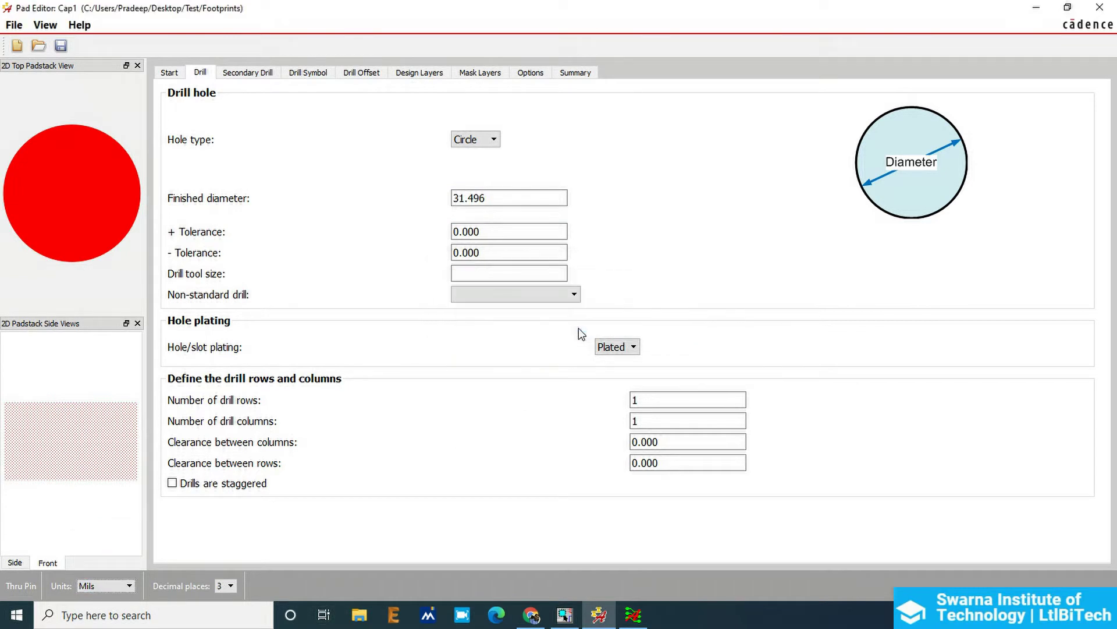
{"action": "double_click", "coordinate": [491, 197]}
{"action": "key", "text": "ctrl+c"}
{"action": "left_click", "coordinate": [419, 72]}
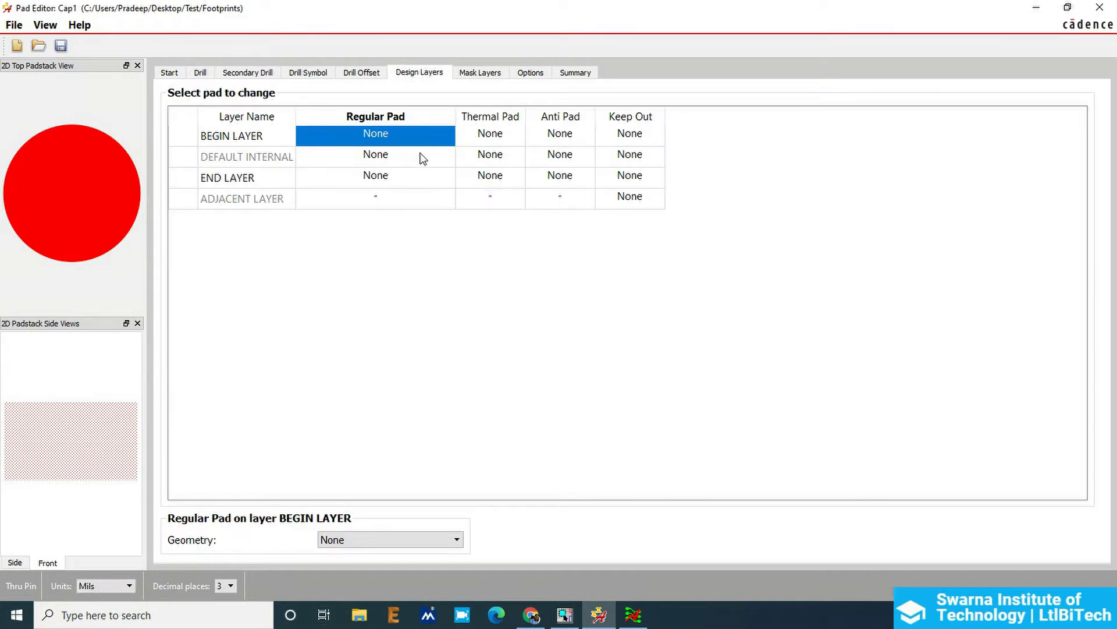
Step: Set the BEGIN LAYER regular pad geometry to Circle
{"action": "left_click", "coordinate": [231, 138]}
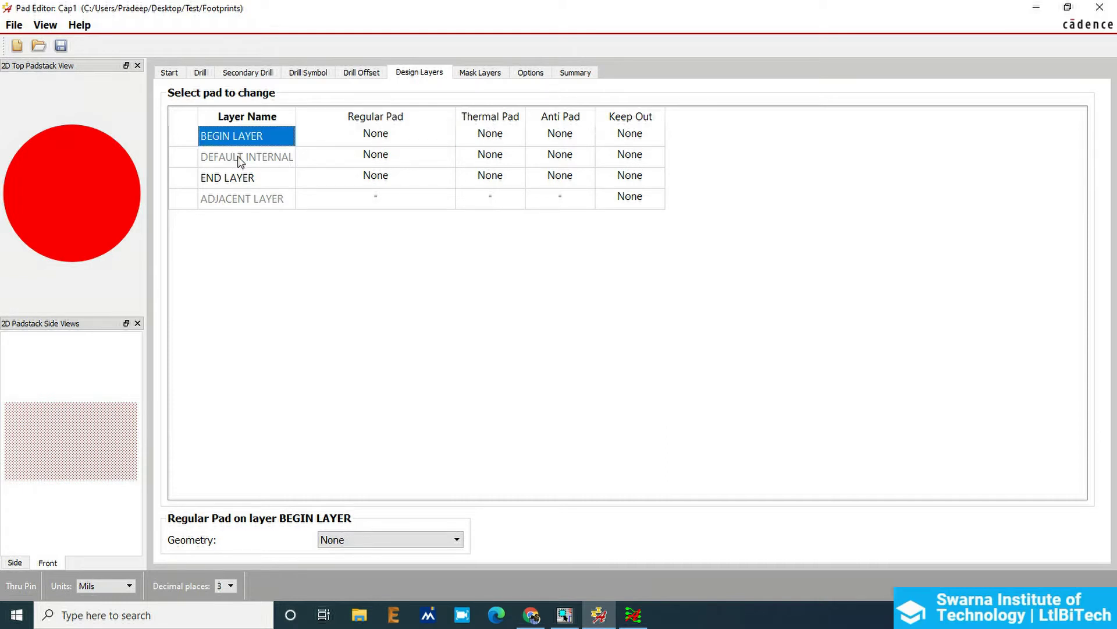
{"action": "left_click", "coordinate": [243, 181]}
{"action": "left_click", "coordinate": [431, 137]}
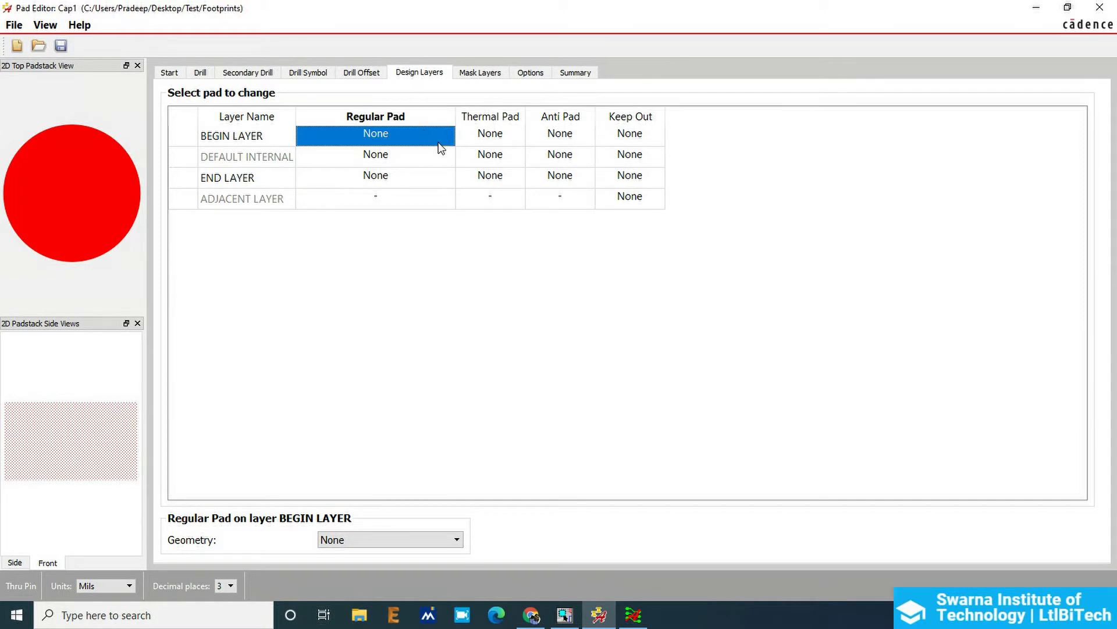
{"action": "left_click", "coordinate": [369, 539]}
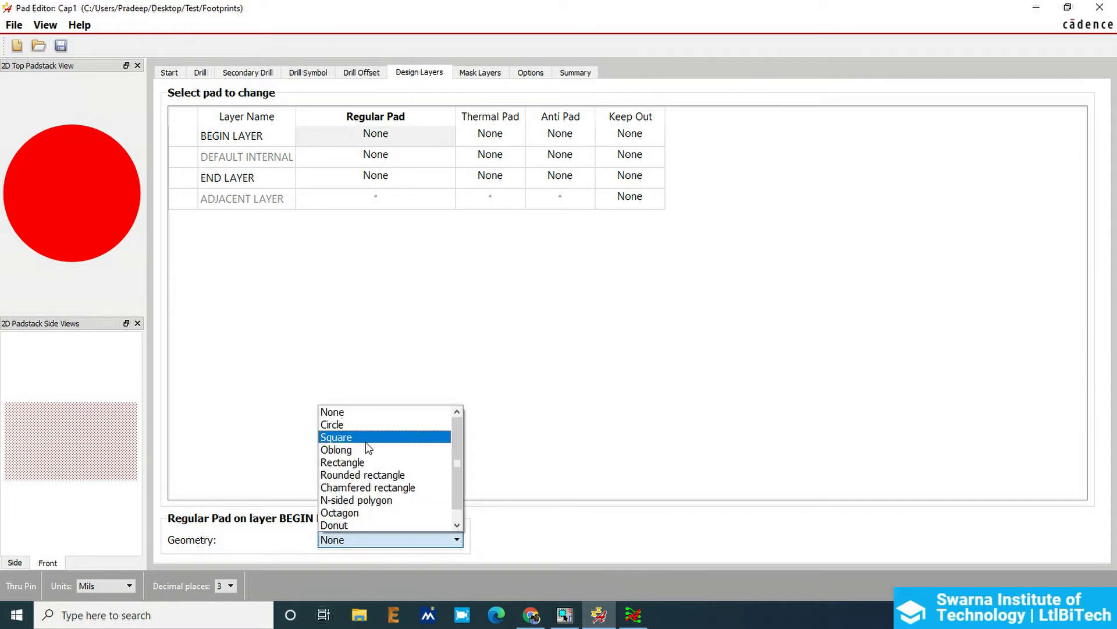
{"action": "left_click", "coordinate": [369, 425]}
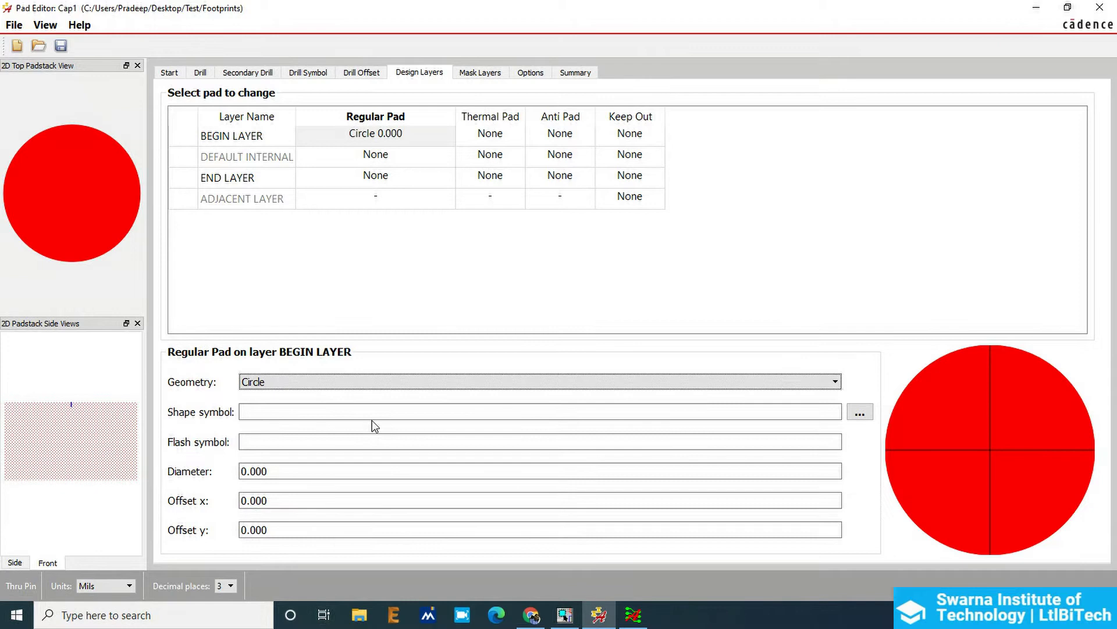
{"action": "left_click", "coordinate": [369, 381]}
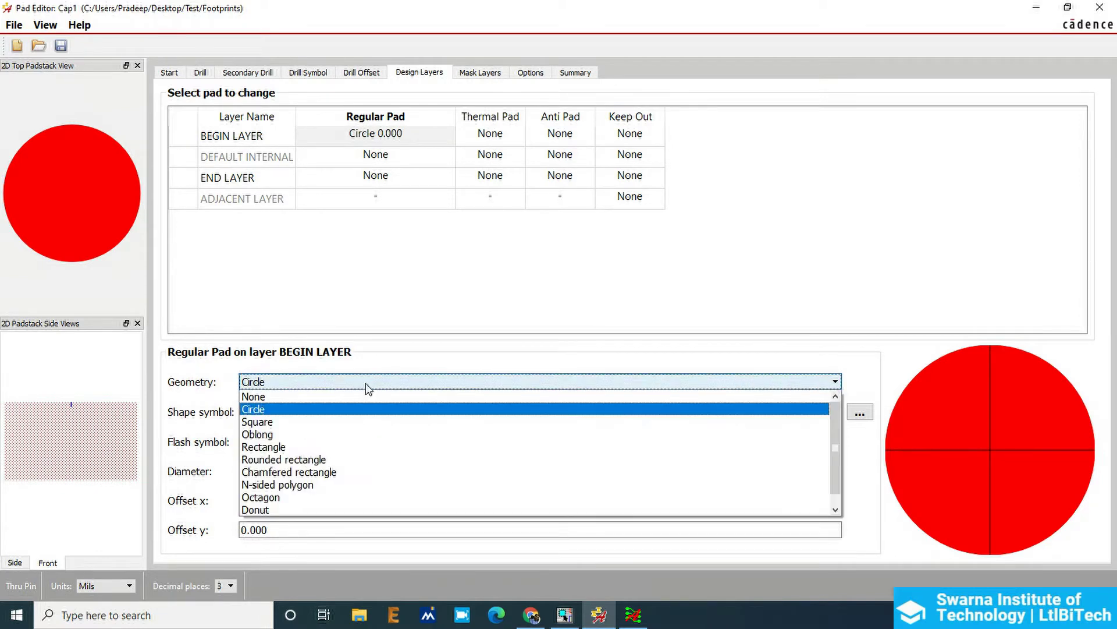
{"action": "left_click", "coordinate": [313, 424]}
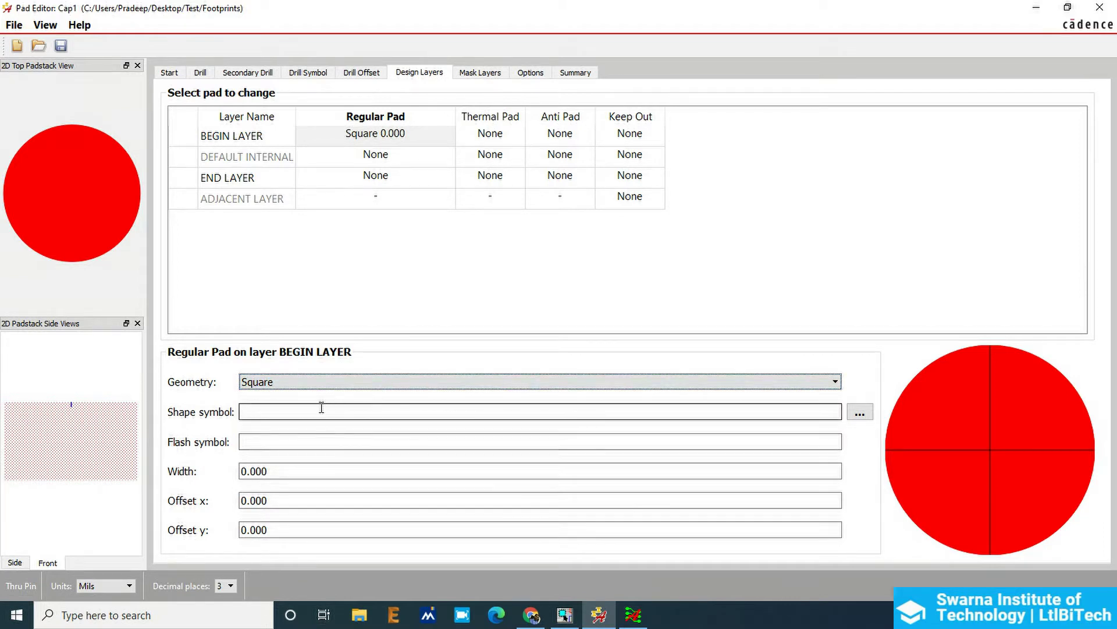
{"action": "left_click", "coordinate": [295, 470]}
{"action": "double_click", "coordinate": [294, 470]}
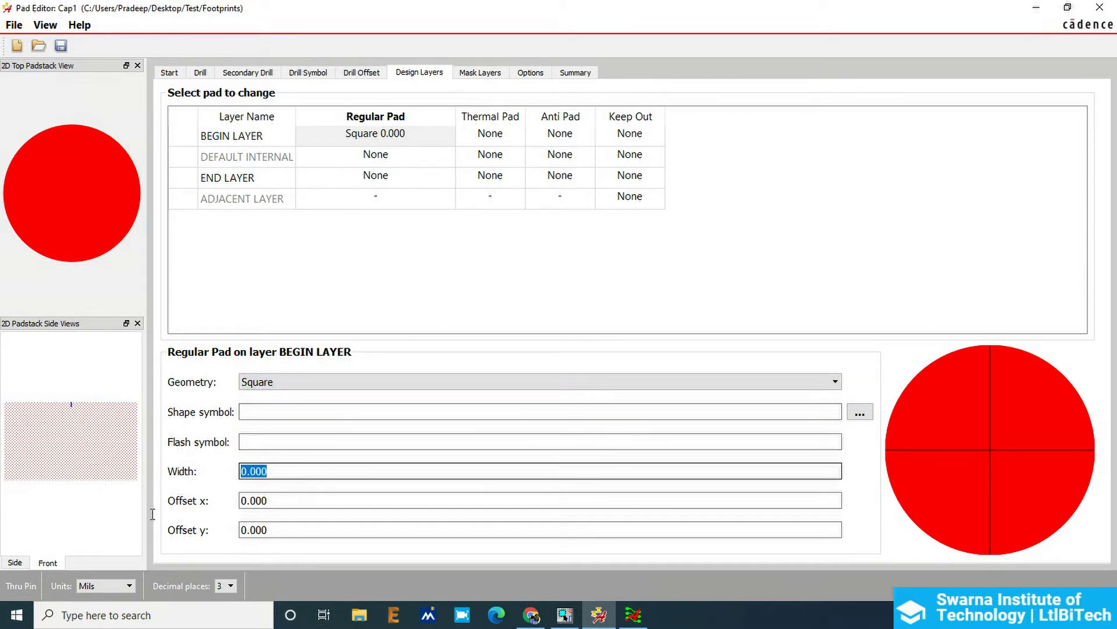
{"action": "left_click", "coordinate": [300, 383]}
{"action": "left_click", "coordinate": [299, 407]}
Step: Enter 51.496 mils as the regular pad diameter
{"action": "double_click", "coordinate": [286, 470]}
{"action": "key", "text": "ctrl+v"}
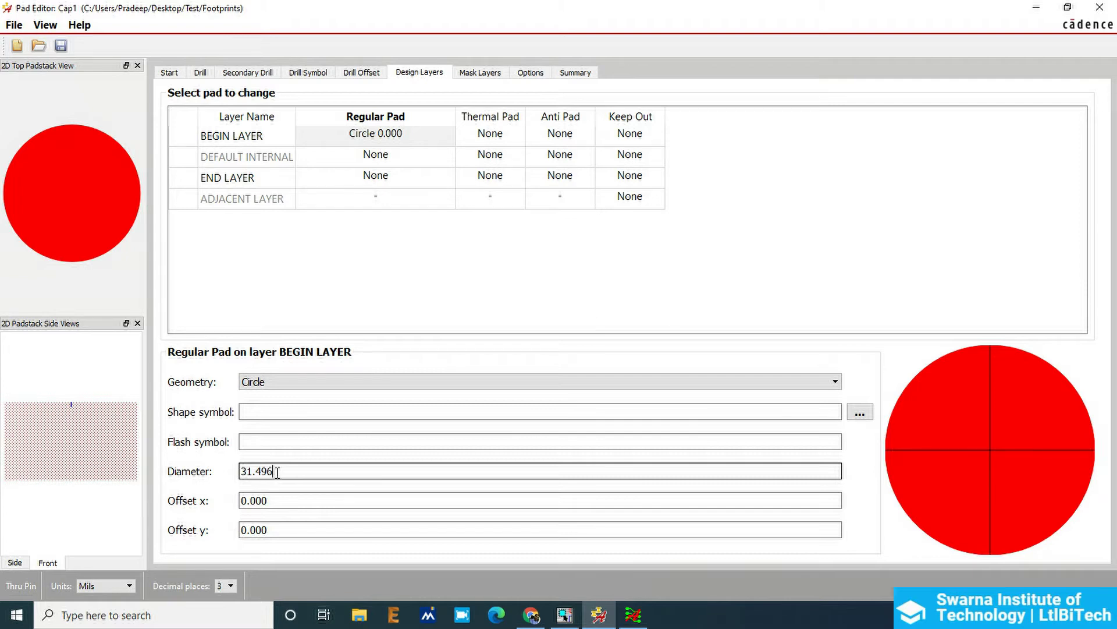
{"action": "left_click_drag", "start_coordinate": [247, 472], "coordinate": [247, 472]}
{"action": "type", "text": "50"}
{"action": "key", "text": "BackSpace"}
{"action": "type", "text": "1"}
{"action": "key", "text": "Tab"}
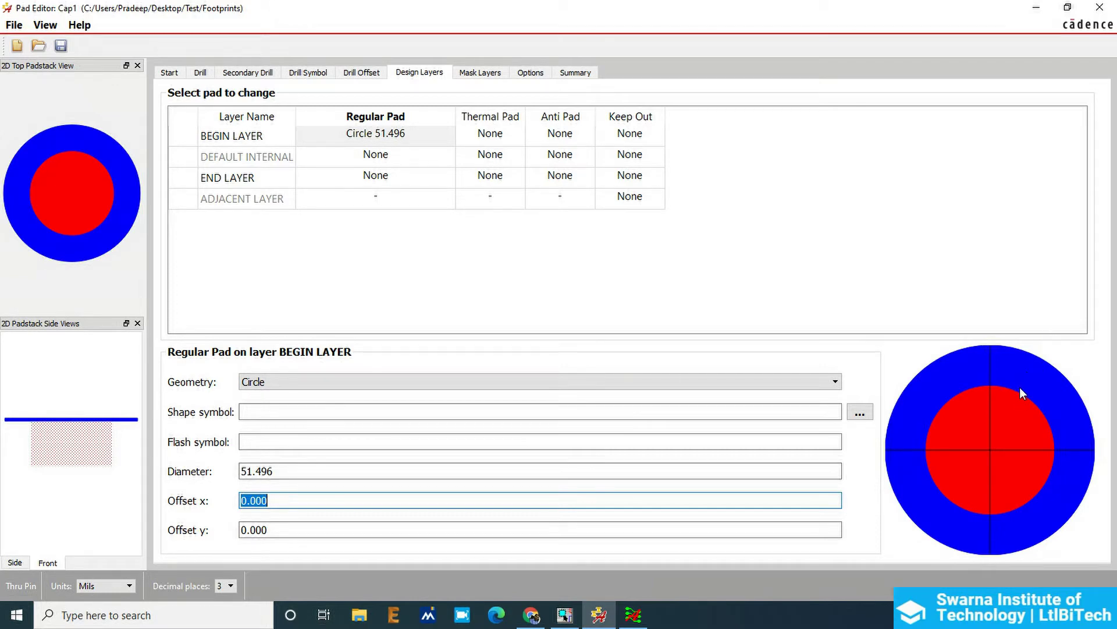
Step: Make the BEGIN LAYER thermal pad a 41.496 mil circle
{"action": "left_click", "coordinate": [489, 140]}
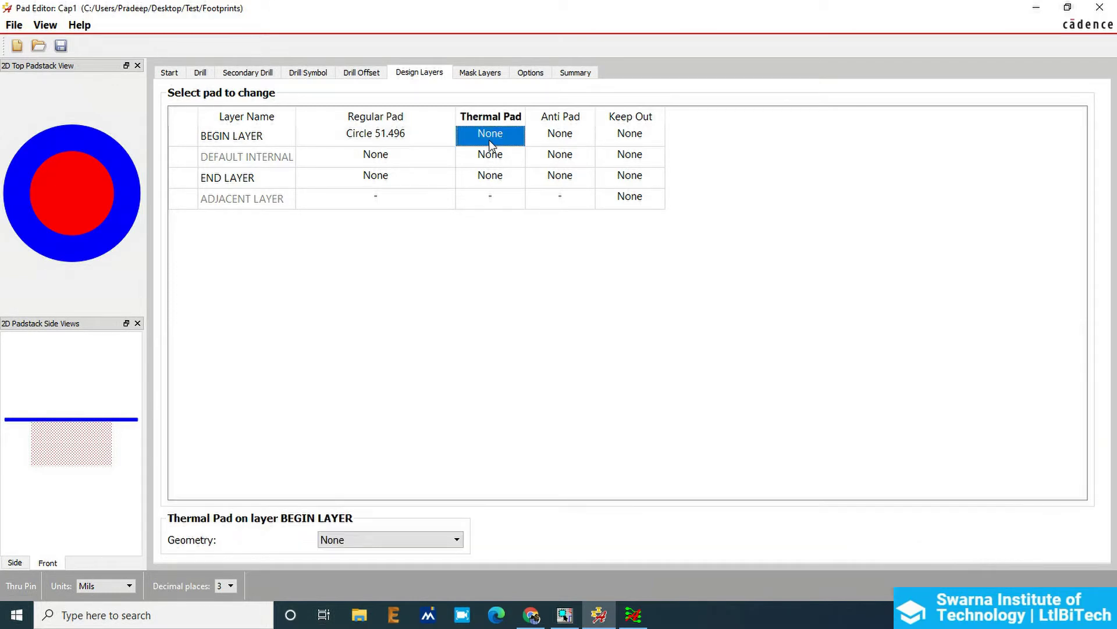
{"action": "left_click", "coordinate": [405, 137]}
{"action": "right_click", "coordinate": [404, 136]}
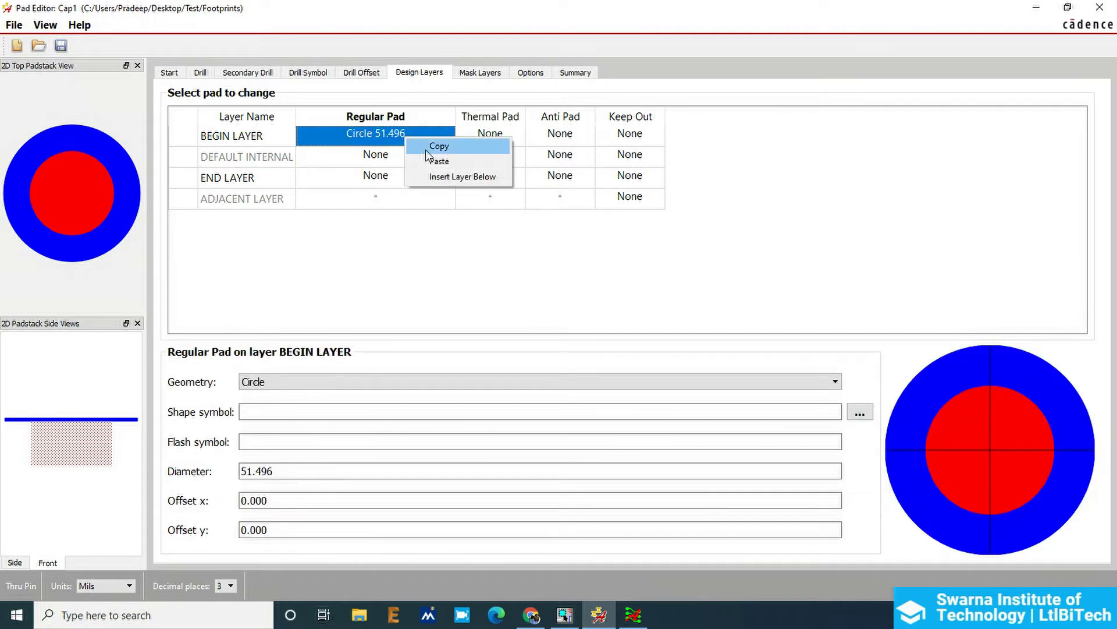
{"action": "left_click", "coordinate": [542, 136]}
{"action": "left_click", "coordinate": [490, 135]}
{"action": "left_click", "coordinate": [370, 540]}
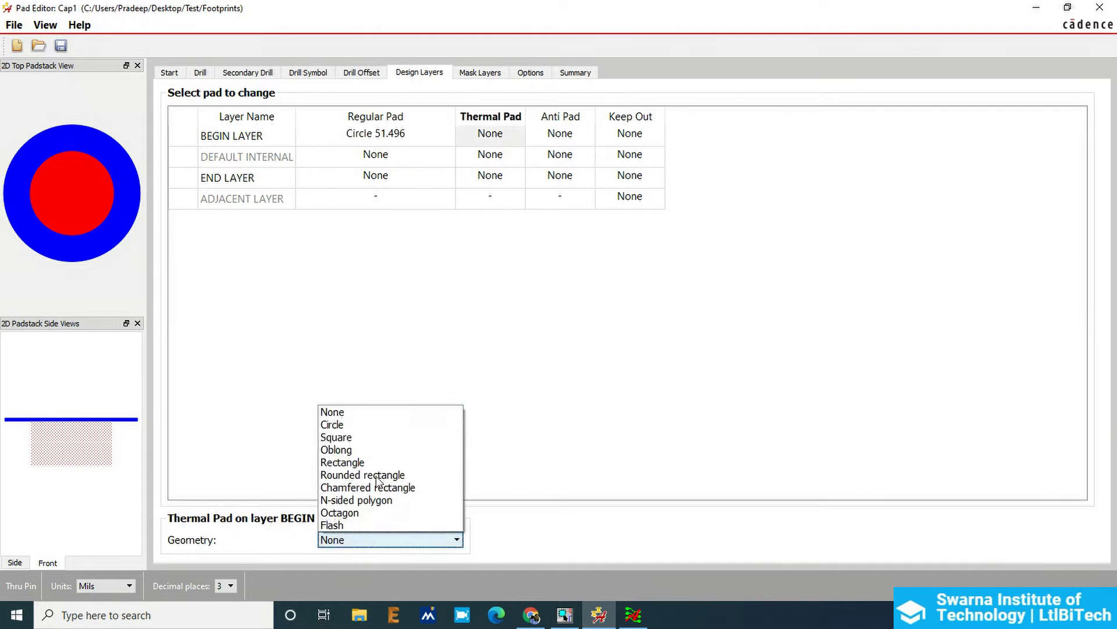
{"action": "left_click", "coordinate": [362, 428]}
{"action": "left_click", "coordinate": [275, 456]}
{"action": "type", "text": "31.496"}
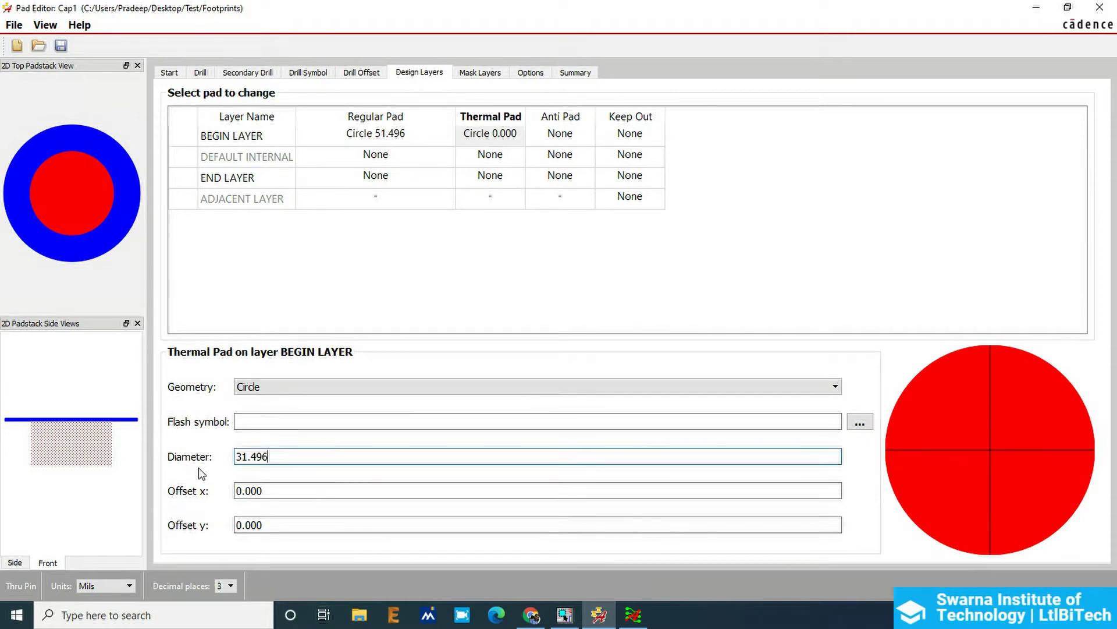
{"action": "left_click", "coordinate": [243, 457]}
{"action": "key", "text": "BackSpace"}
{"action": "type", "text": "4"}
{"action": "left_click", "coordinate": [288, 484]}
{"action": "left_click", "coordinate": [276, 455]}
{"action": "key", "text": "ctrl+c"}
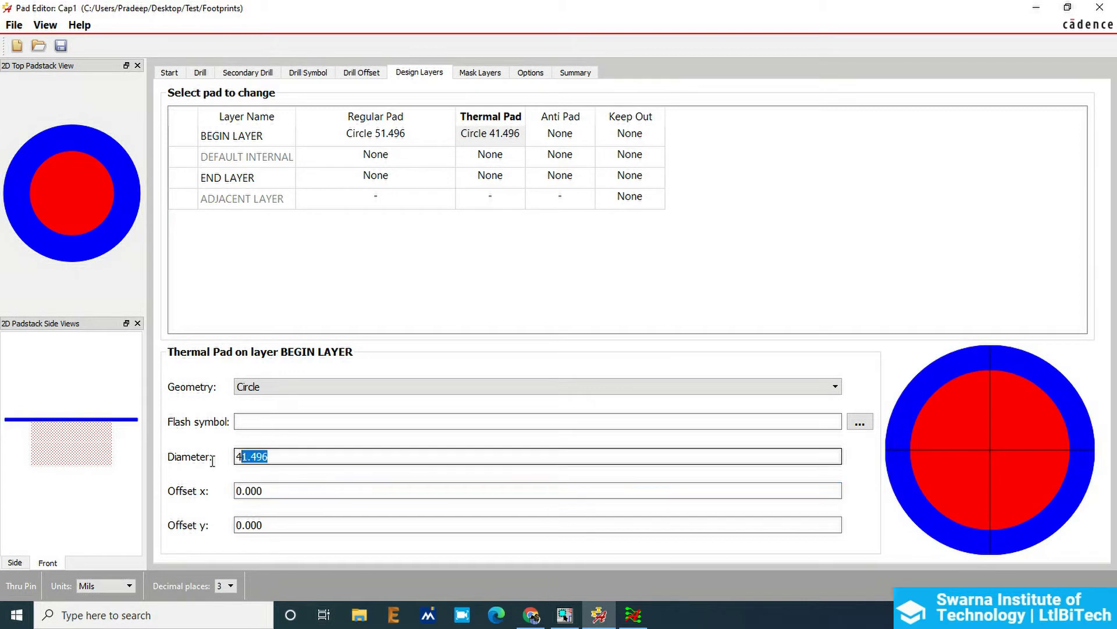
Step: Make the BEGIN LAYER anti pad a 41.496 mil circle
{"action": "left_click", "coordinate": [562, 140]}
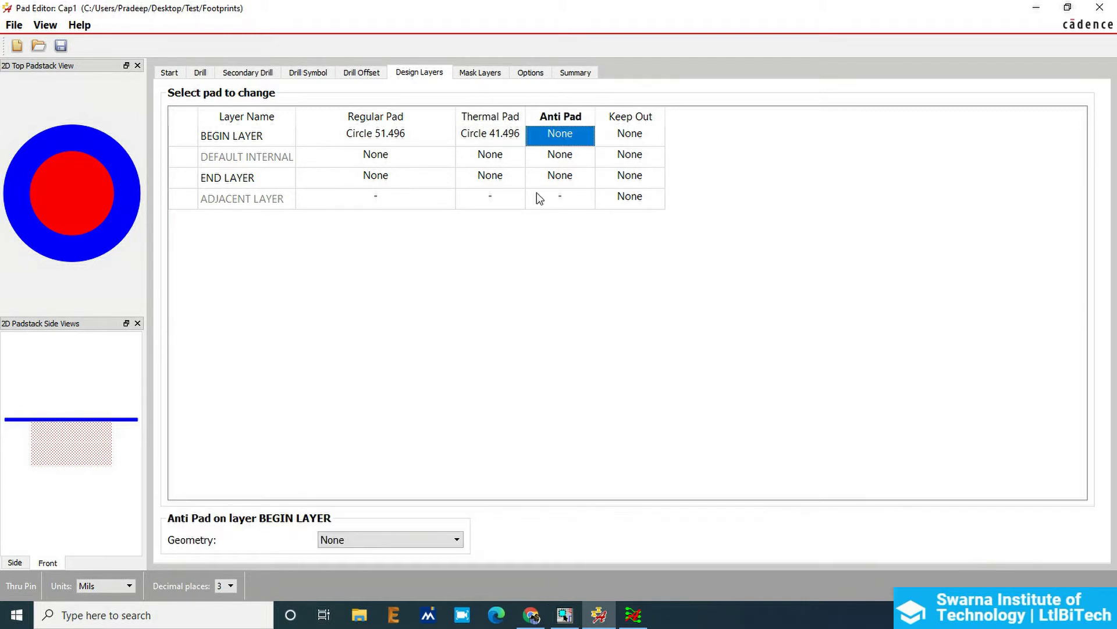
{"action": "left_click", "coordinate": [326, 539]}
{"action": "left_click", "coordinate": [341, 422]}
{"action": "left_click", "coordinate": [265, 473]}
{"action": "double_click", "coordinate": [265, 472]}
{"action": "key", "text": "ctrl+v"}
{"action": "left_click", "coordinate": [270, 501]}
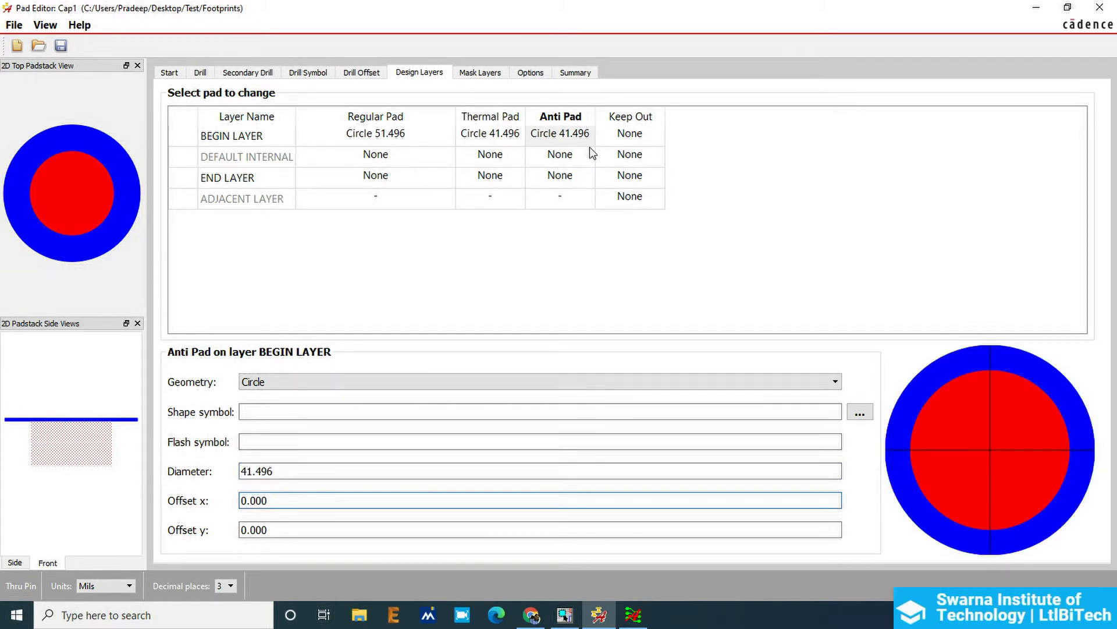
Step: Change the BEGIN LAYER regular, thermal and anti pad geometry to Square
{"action": "left_click", "coordinate": [387, 140]}
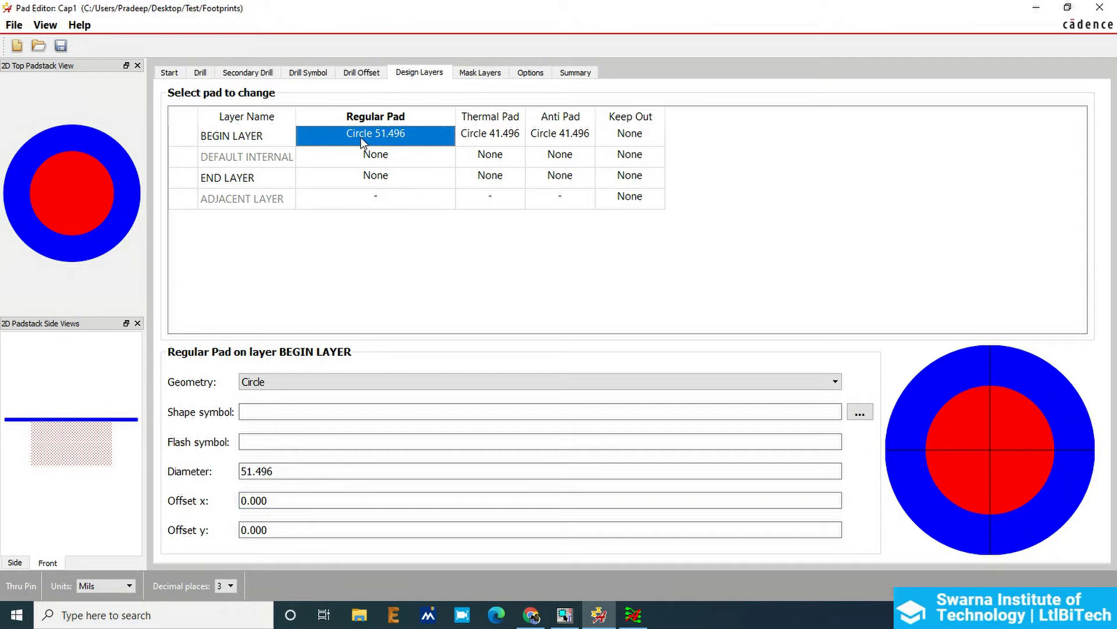
{"action": "left_click", "coordinate": [307, 384]}
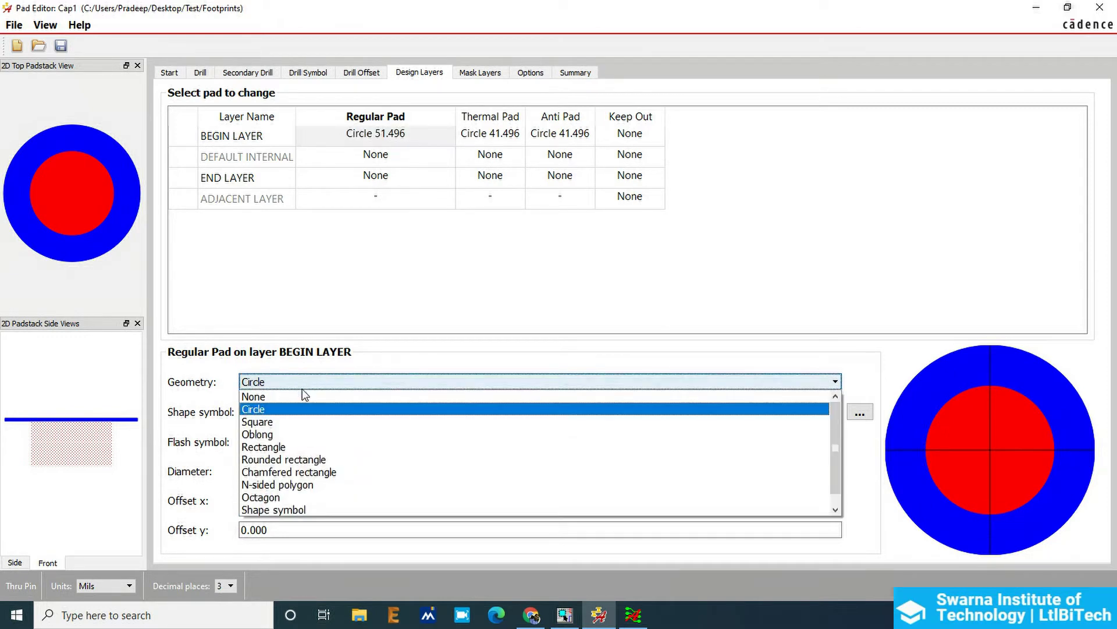
{"action": "left_click", "coordinate": [308, 422]}
{"action": "left_click", "coordinate": [486, 137]}
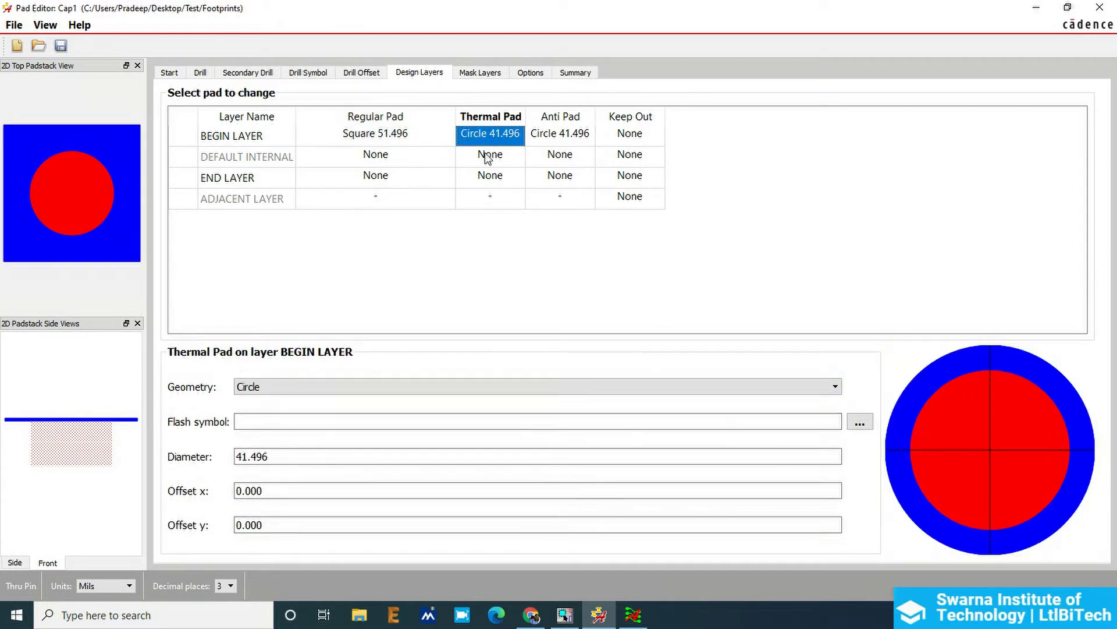
{"action": "left_click", "coordinate": [288, 387]}
{"action": "left_click", "coordinate": [303, 426]}
{"action": "left_click", "coordinate": [557, 135]}
{"action": "left_click", "coordinate": [326, 383]}
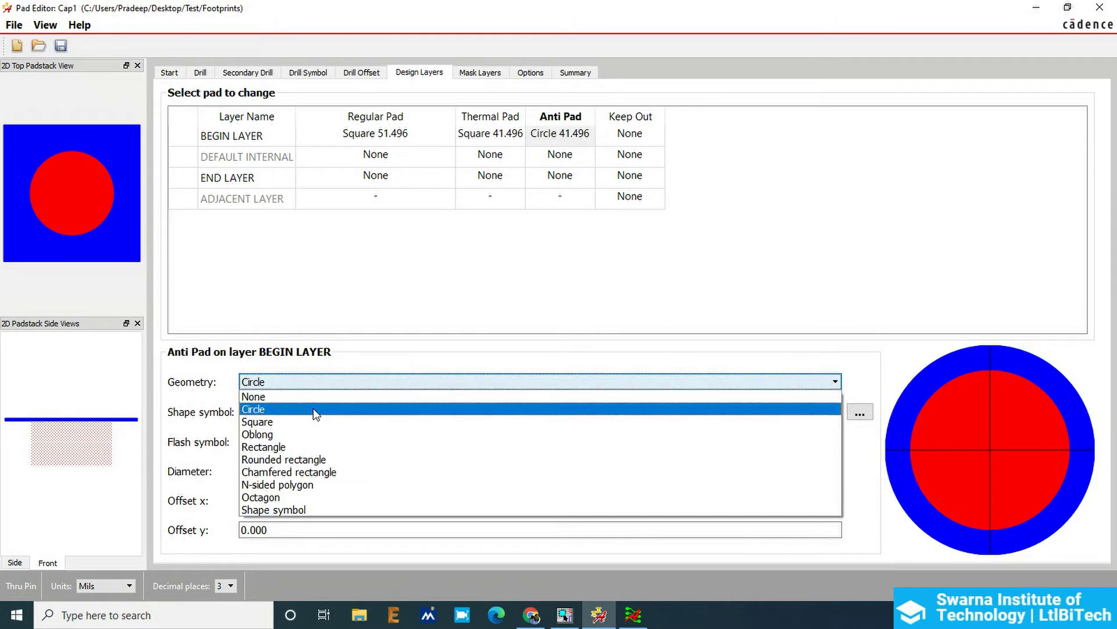
{"action": "left_click", "coordinate": [310, 422]}
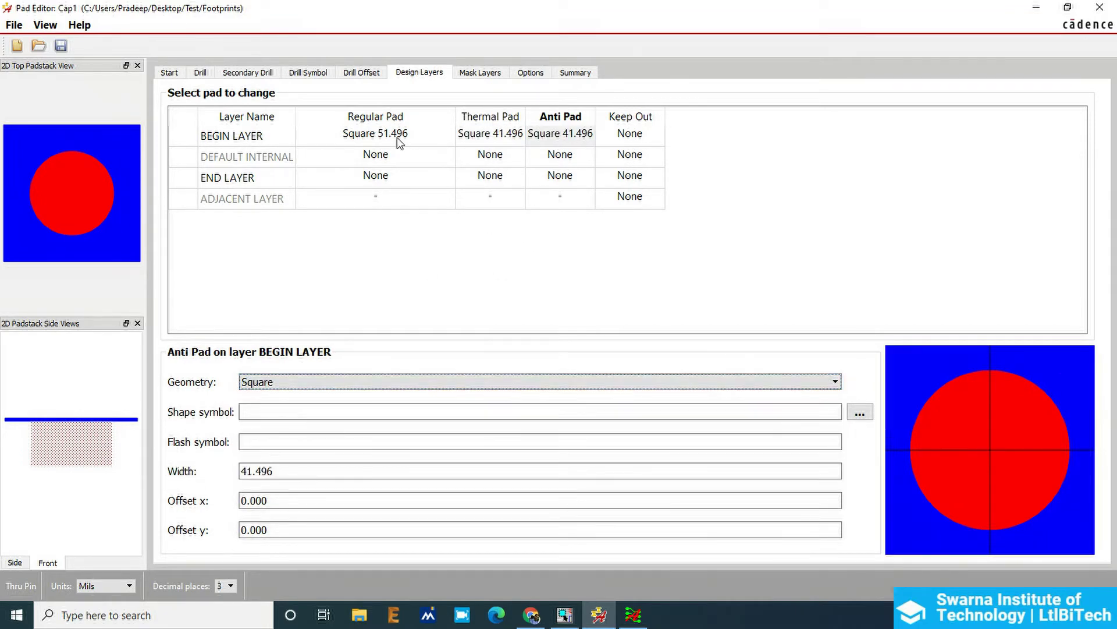
Step: Copy the three BEGIN LAYER pad cells
{"action": "left_click", "coordinate": [356, 132]}
{"action": "left_click", "coordinate": [567, 135], "text": "shift"}
{"action": "right_click", "coordinate": [579, 133]}
{"action": "left_click", "coordinate": [595, 138]}
Step: Paste the square pads onto the DEFAULT INTERNAL and END LAYER rows
{"action": "left_click_drag", "start_coordinate": [432, 159], "coordinate": [544, 162]}
{"action": "right_click", "coordinate": [544, 161]}
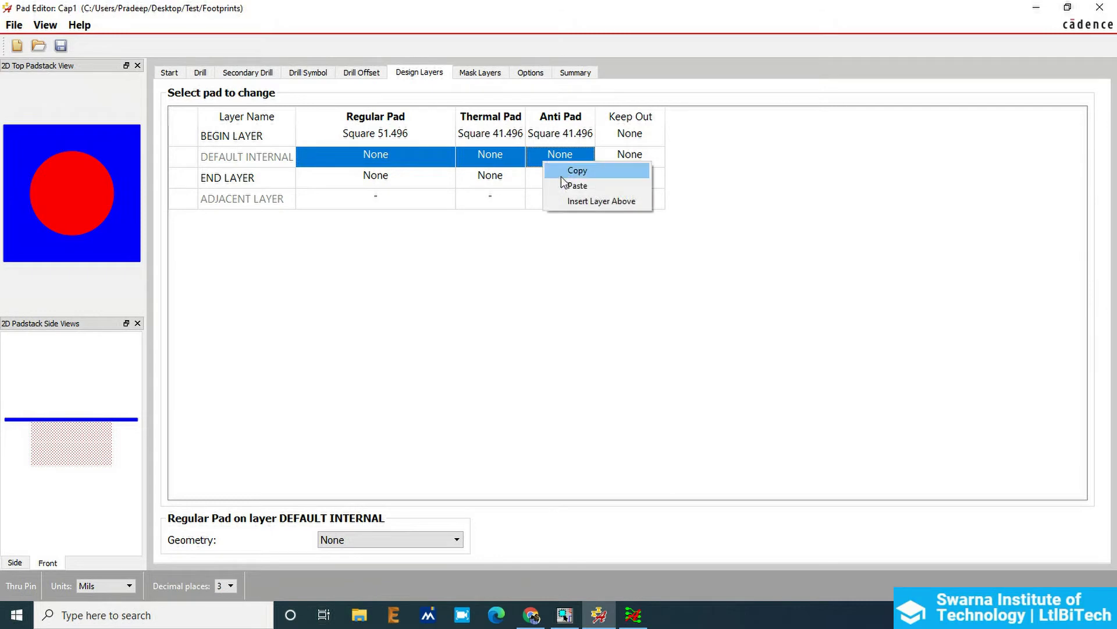
{"action": "left_click", "coordinate": [561, 184]}
{"action": "right_click", "coordinate": [407, 178]}
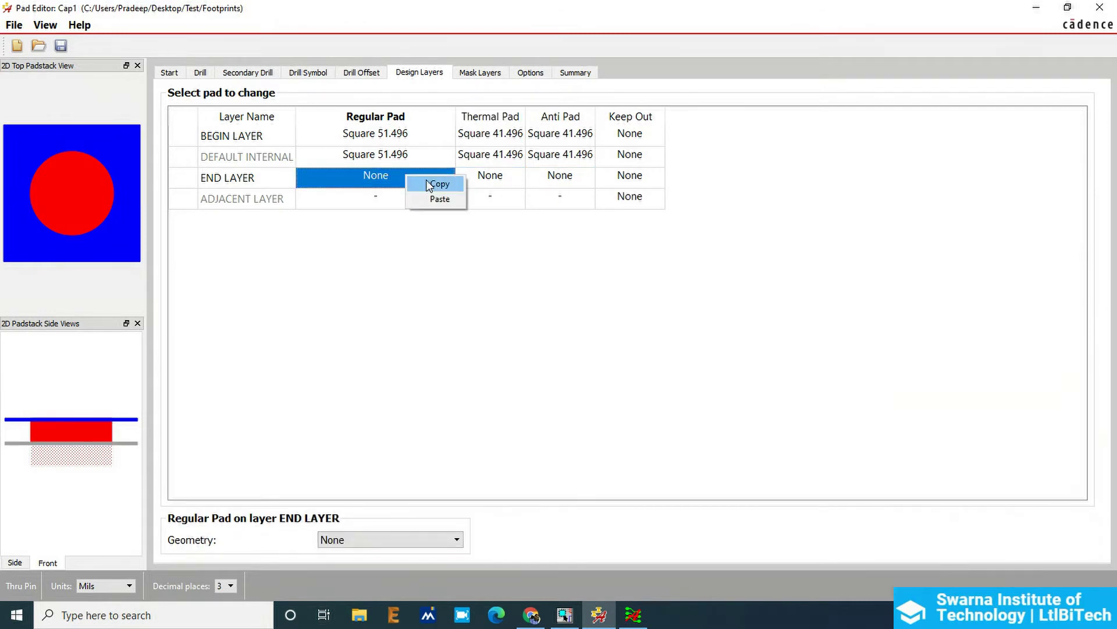
{"action": "left_click", "coordinate": [442, 195]}
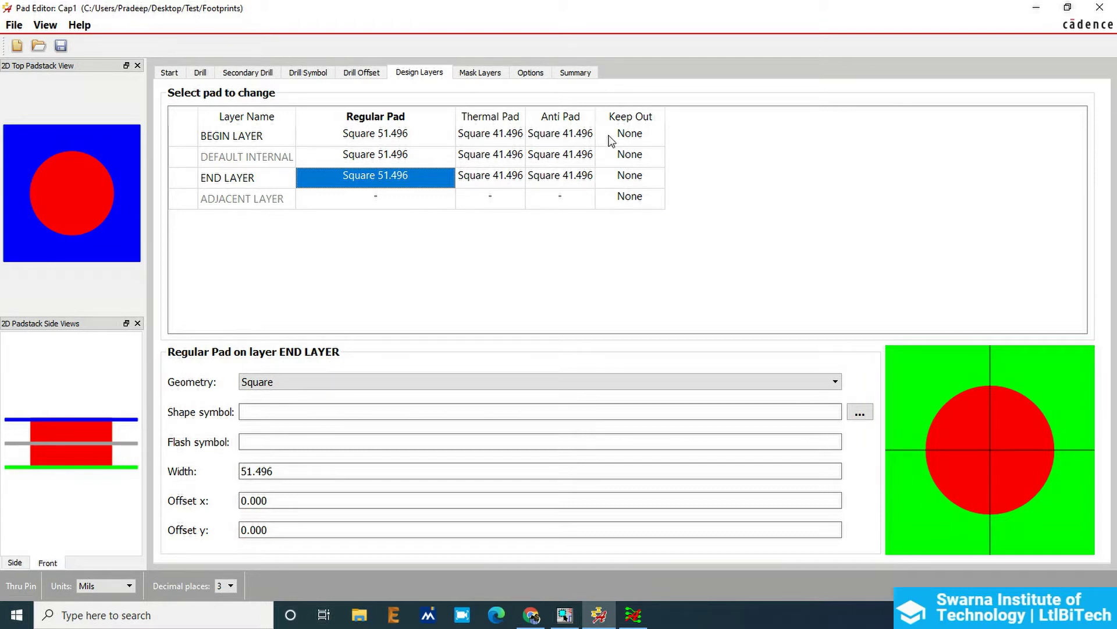
{"action": "left_click", "coordinate": [102, 585]}
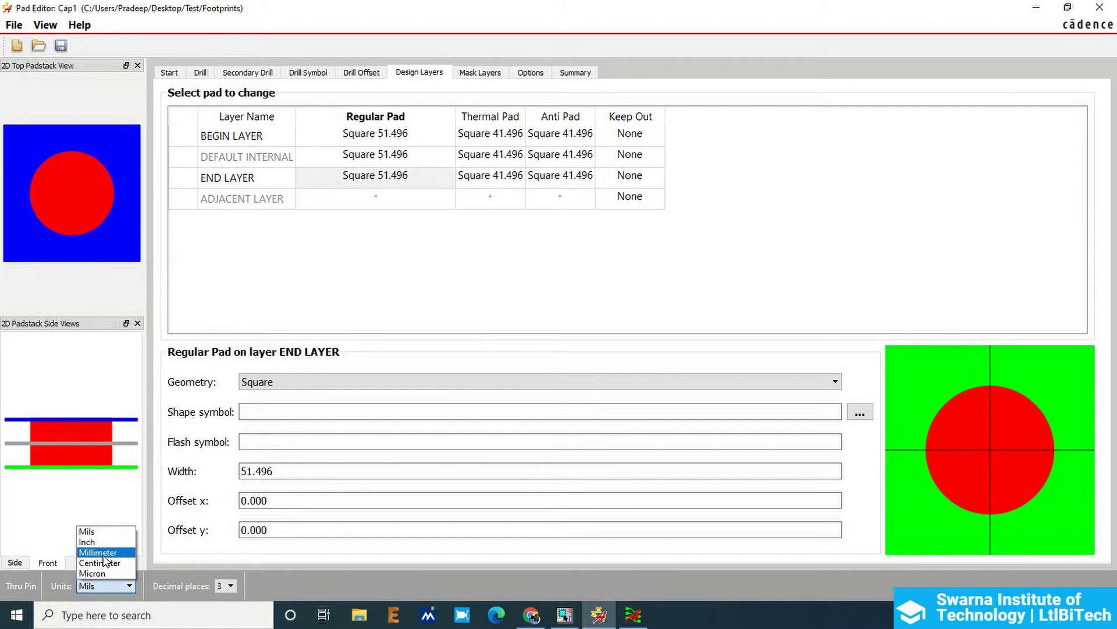
Step: Switch units to millimetres and give SOLDERMASK_TOP a Square pad
{"action": "left_click", "coordinate": [102, 553]}
{"action": "left_click", "coordinate": [591, 326]}
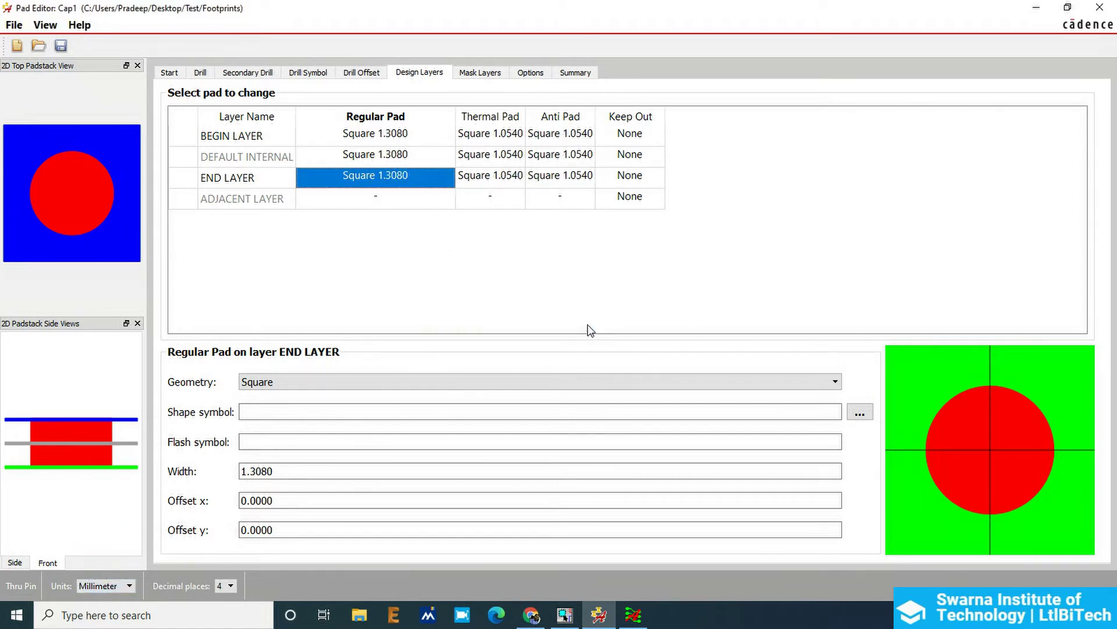
{"action": "left_click", "coordinate": [481, 74]}
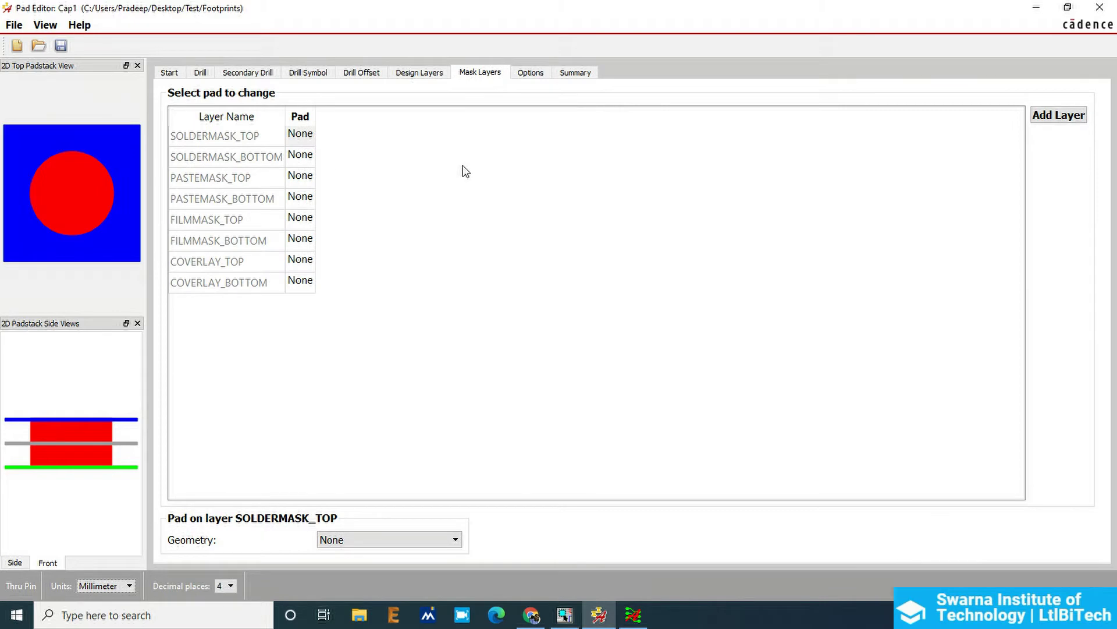
{"action": "left_click_drag", "start_coordinate": [315, 115], "coordinate": [526, 147]}
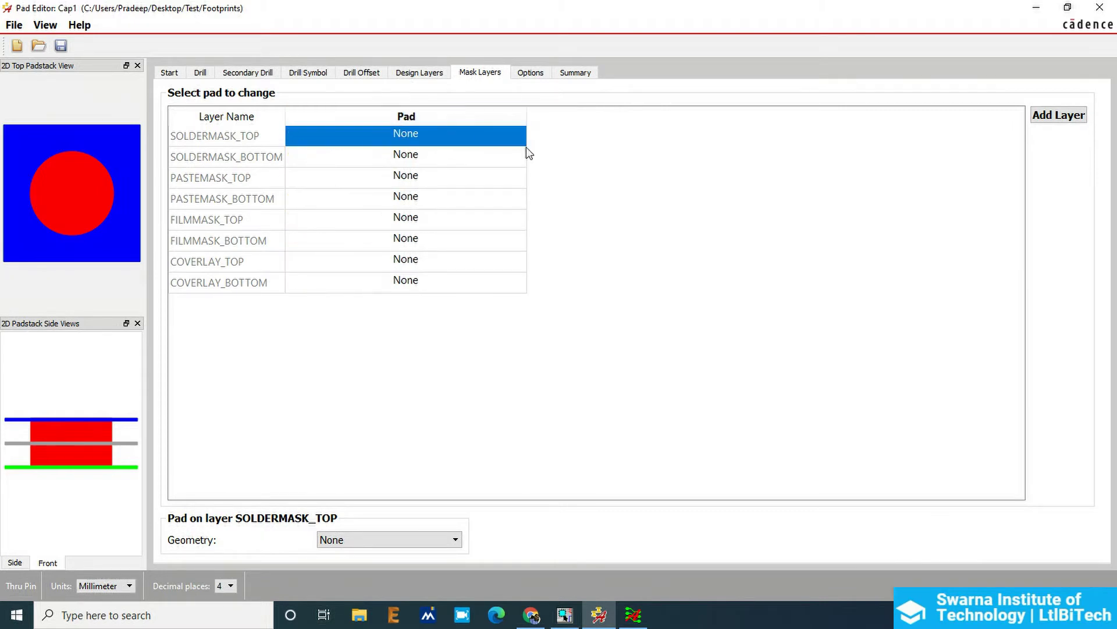
{"action": "left_click", "coordinate": [368, 540]}
{"action": "left_click", "coordinate": [383, 431]}
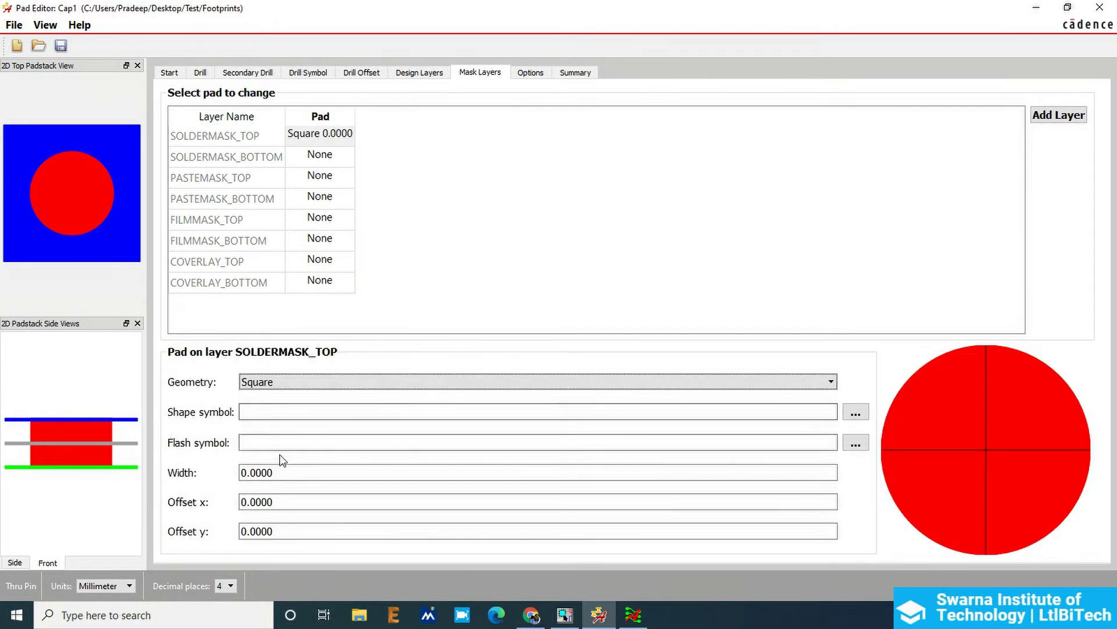
Step: Copy the BEGIN LAYER regular pad and switch units back to mils
{"action": "left_click", "coordinate": [419, 74]}
{"action": "right_click", "coordinate": [406, 142]}
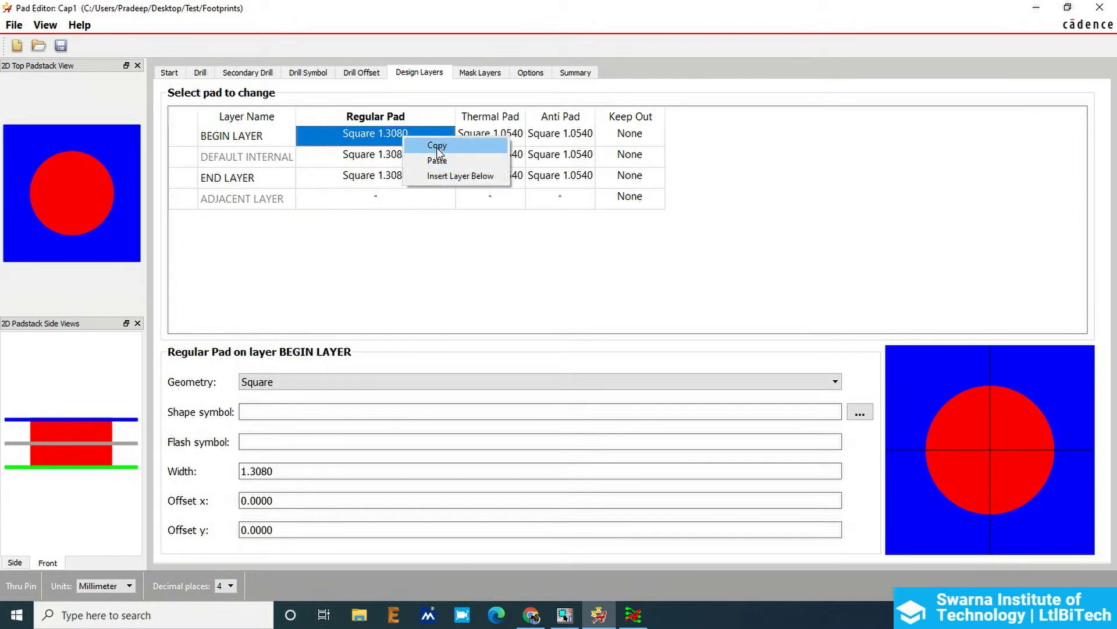
{"action": "left_click", "coordinate": [438, 149]}
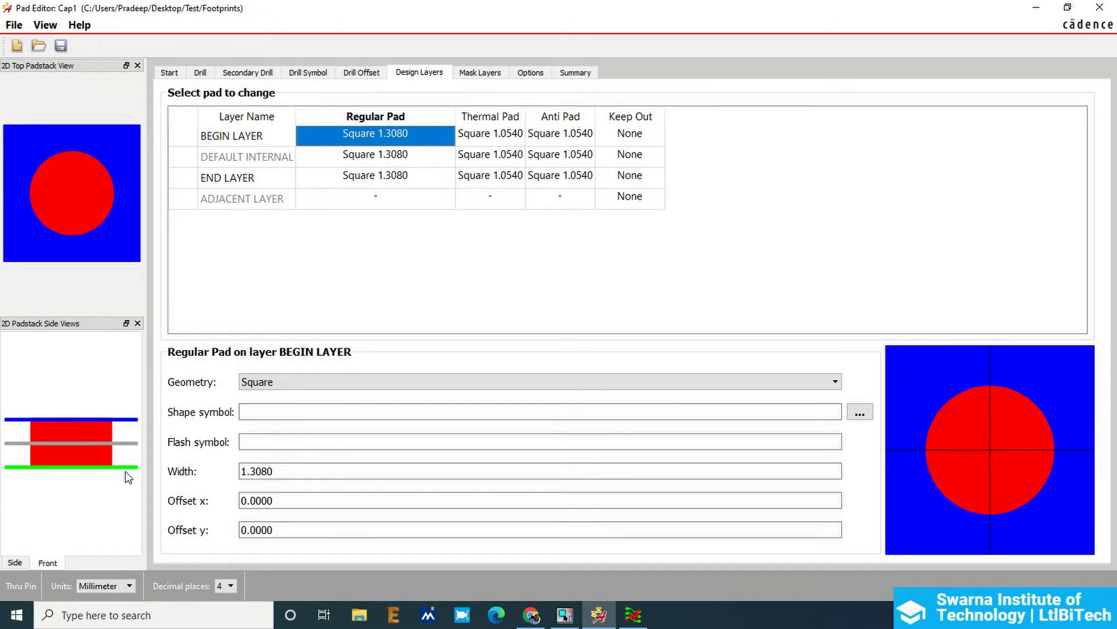
{"action": "left_click", "coordinate": [117, 586]}
{"action": "left_click", "coordinate": [104, 531]}
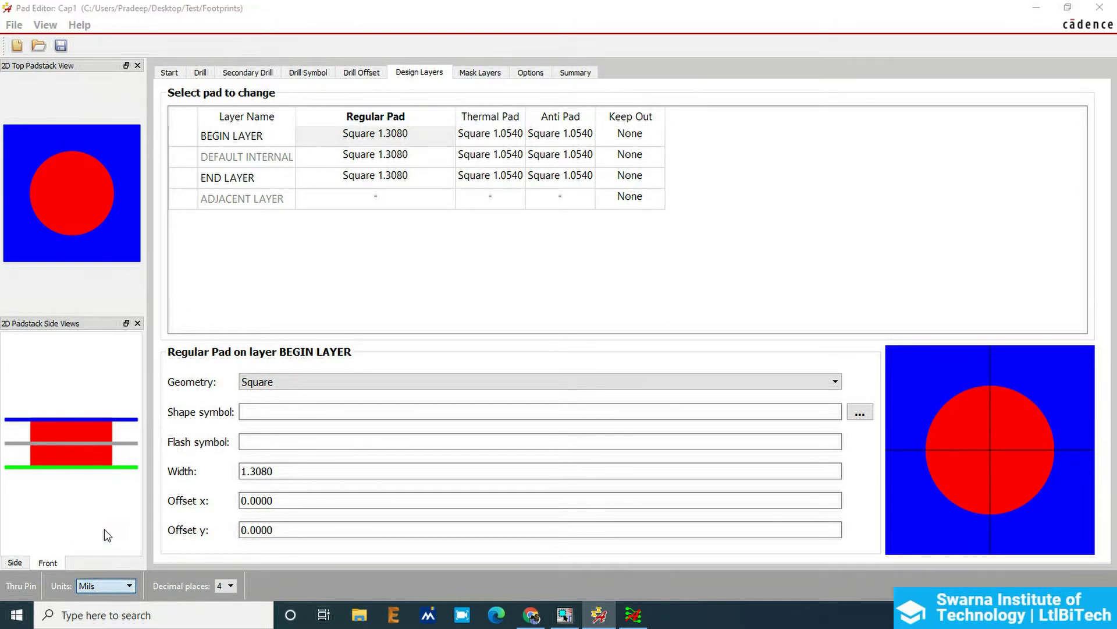
Step: Set the SOLDERMASK_TOP square pad width to 49.496 mils
{"action": "left_click", "coordinate": [580, 327]}
{"action": "right_click", "coordinate": [389, 131]}
{"action": "left_click", "coordinate": [415, 139]}
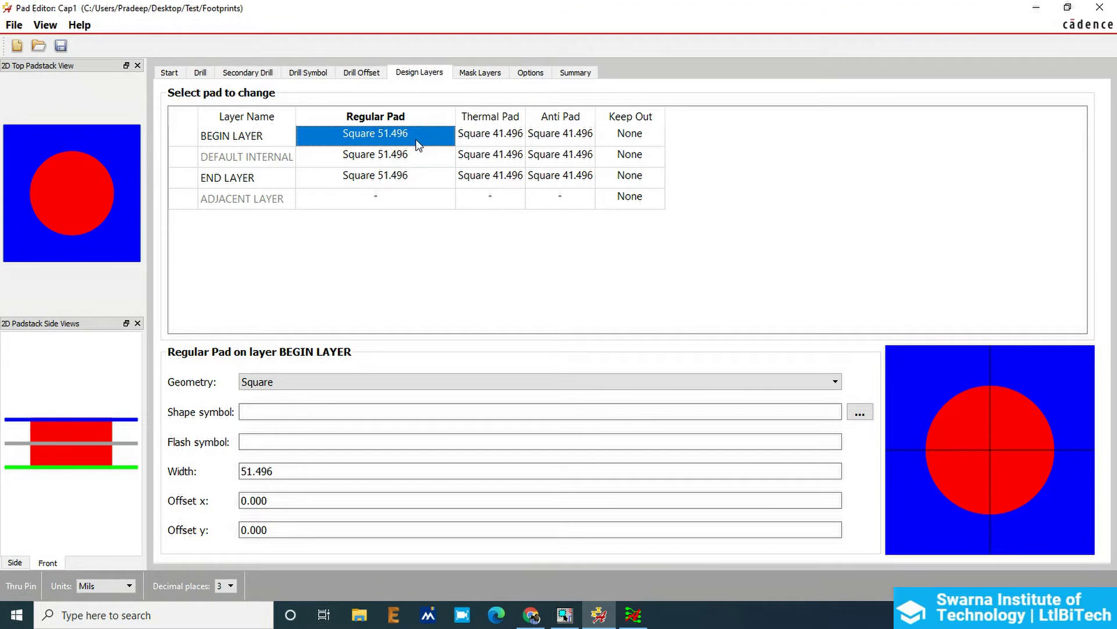
{"action": "left_click", "coordinate": [479, 72]}
{"action": "left_click_drag", "start_coordinate": [279, 478], "coordinate": [240, 489]}
{"action": "type", "text": "41.496"}
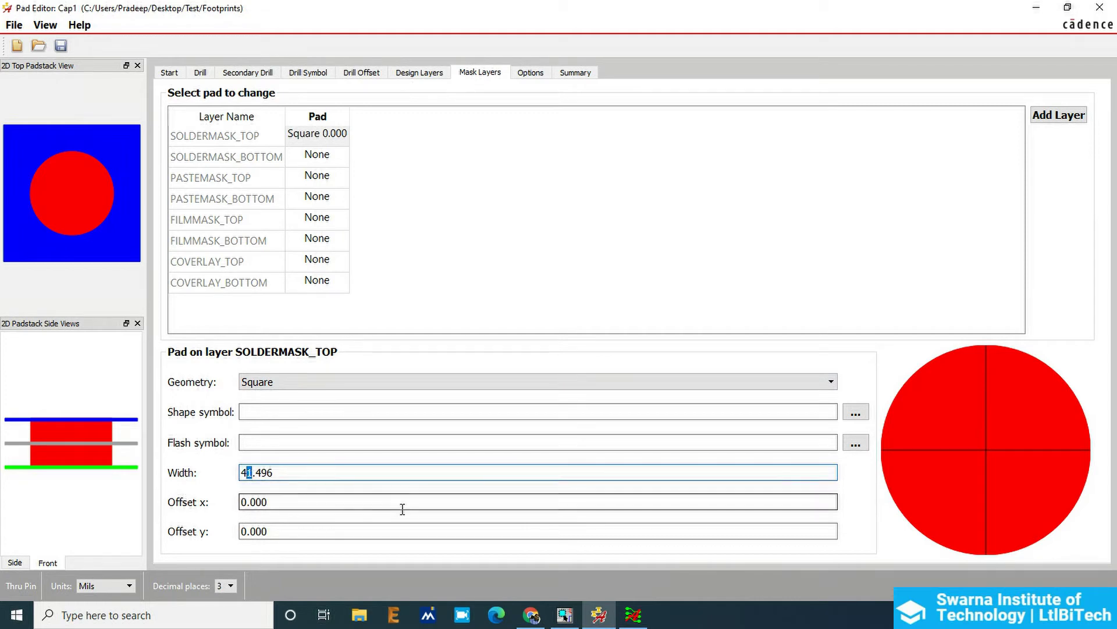
{"action": "key", "text": "Tab"}
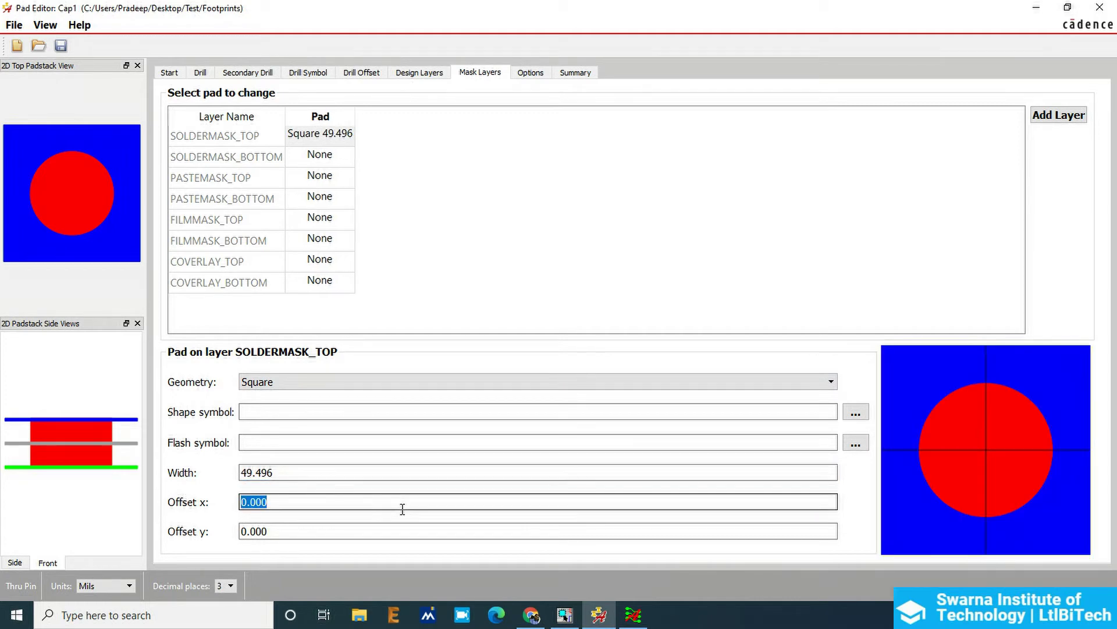
Step: Copy the top solder mask pad onto SOLDERMASK_BOTTOM and widen the Pad column
{"action": "right_click", "coordinate": [318, 137]}
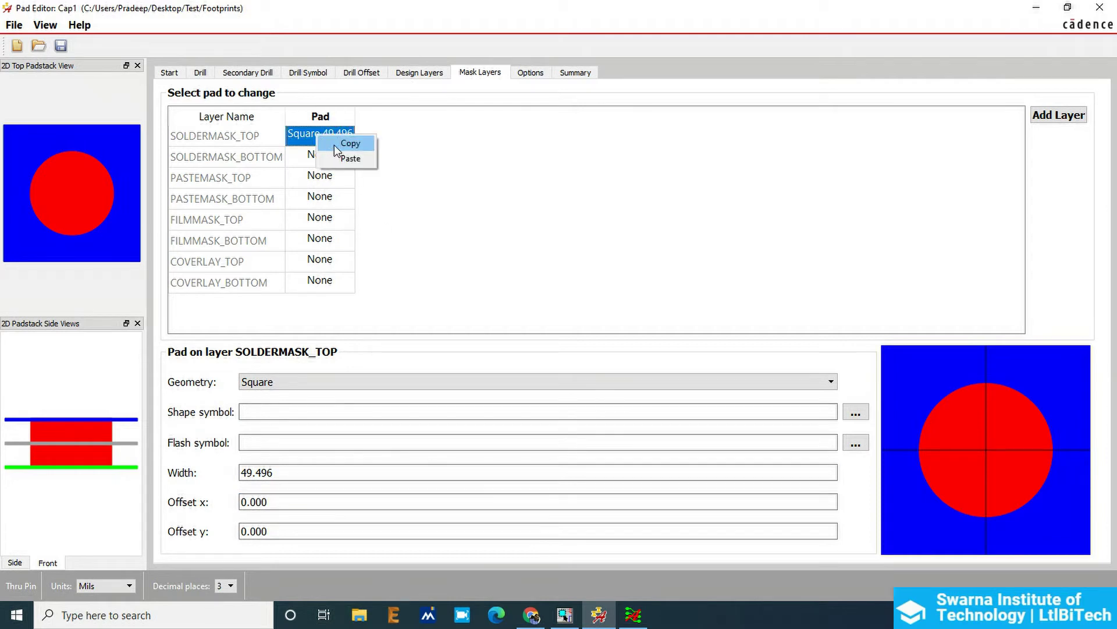
{"action": "left_click", "coordinate": [350, 143]}
{"action": "left_click", "coordinate": [320, 158]}
{"action": "right_click", "coordinate": [329, 159]}
{"action": "left_click", "coordinate": [353, 181]}
{"action": "left_click_drag", "start_coordinate": [355, 116], "coordinate": [379, 117]}
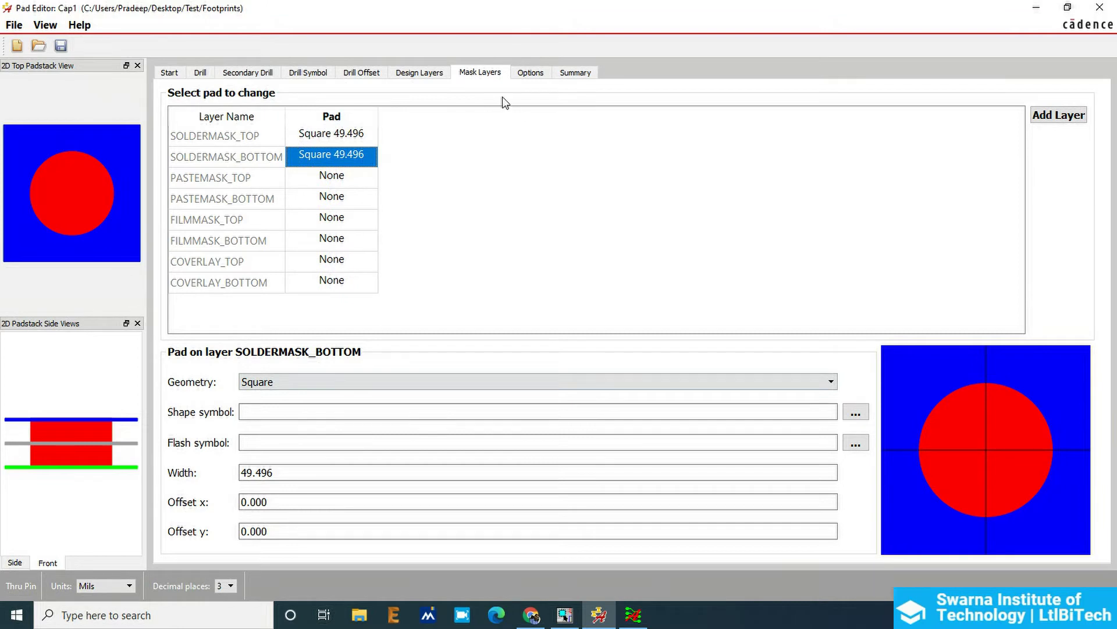
{"action": "left_click", "coordinate": [169, 73]}
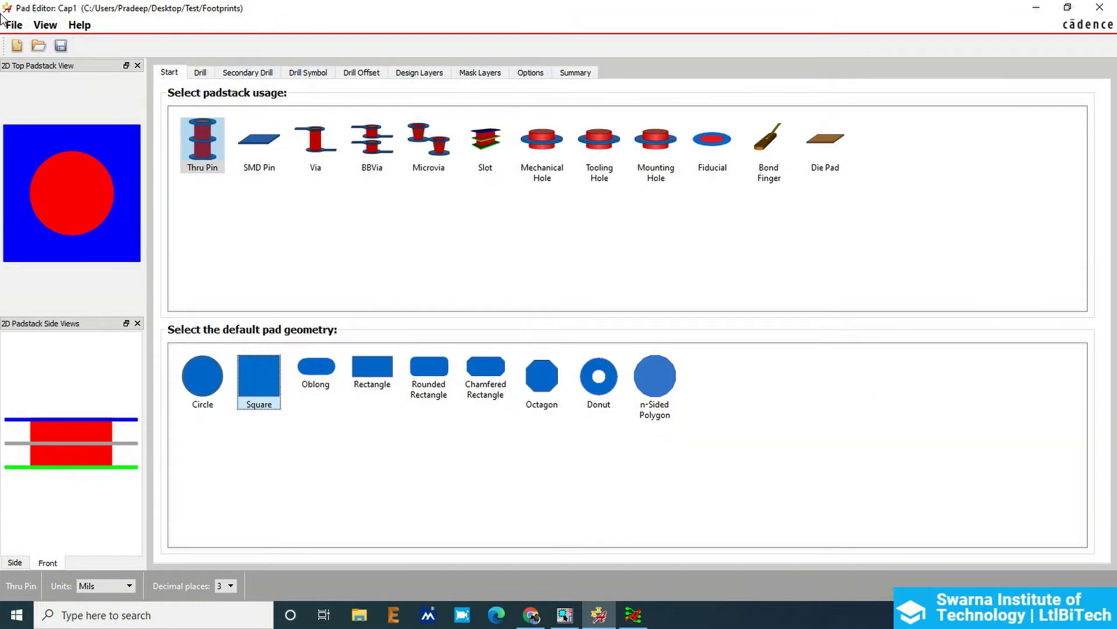
Step: Save Cap1, then save a copy of the padstack as cap2.pad
{"action": "left_click", "coordinate": [14, 24]}
{"action": "left_click", "coordinate": [44, 99]}
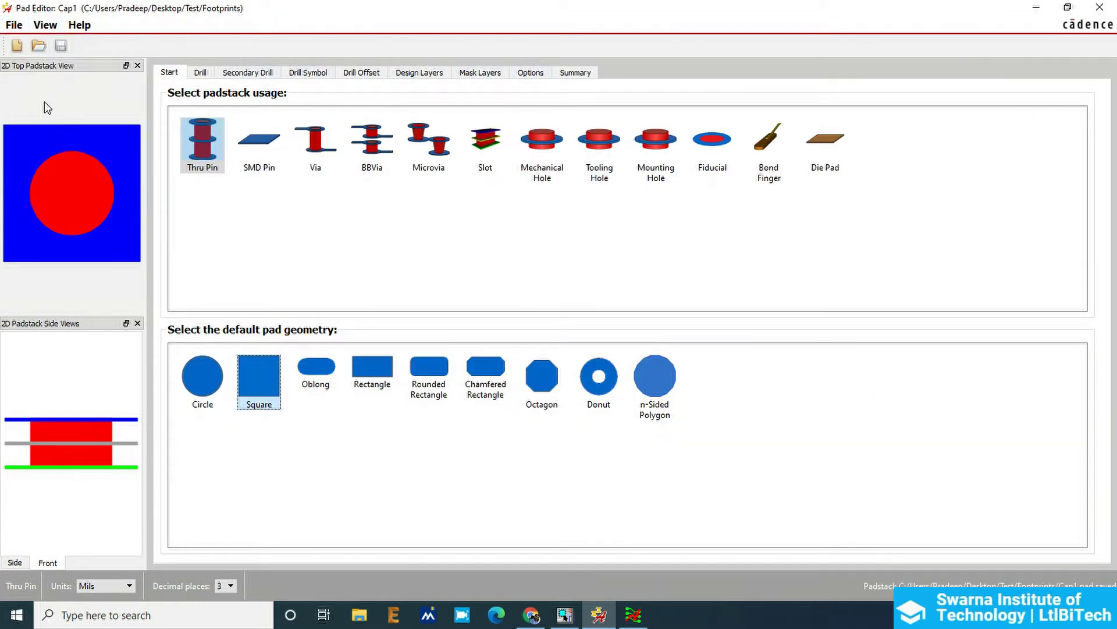
{"action": "left_click", "coordinate": [14, 25]}
{"action": "left_click", "coordinate": [35, 110]}
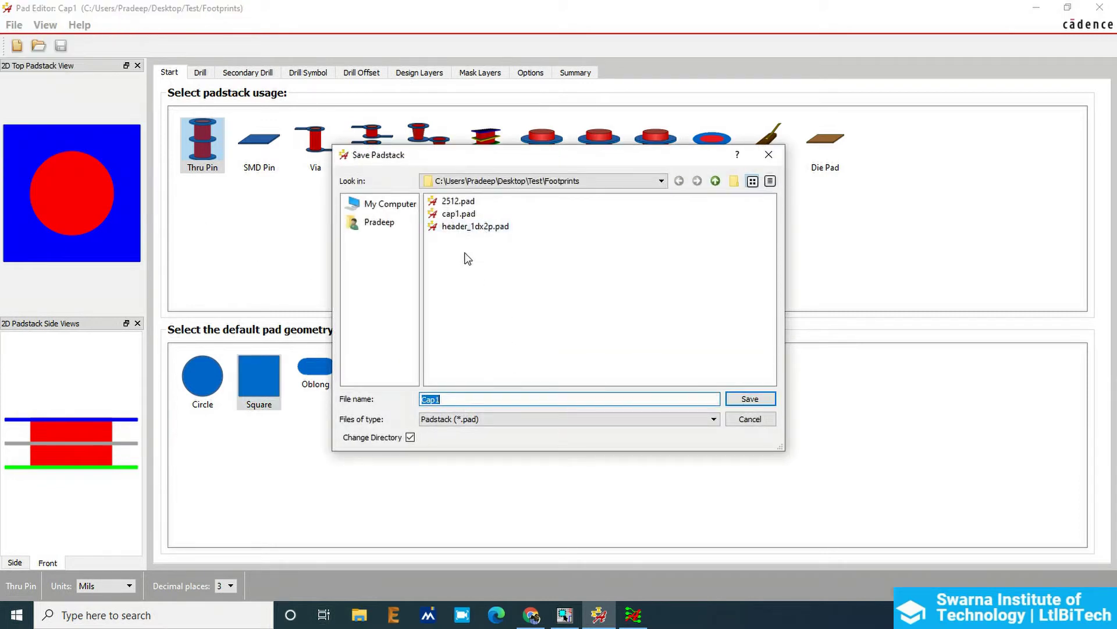
{"action": "left_click", "coordinate": [460, 215]}
{"action": "left_click", "coordinate": [435, 400]}
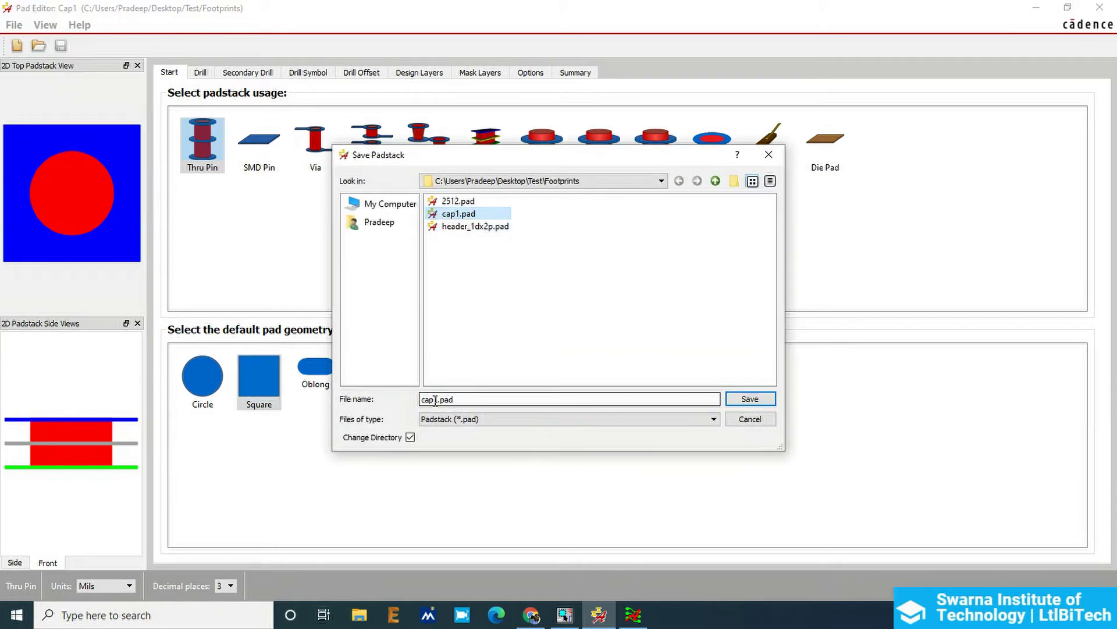
{"action": "left_click", "coordinate": [436, 401]}
{"action": "key", "text": "Delete"}
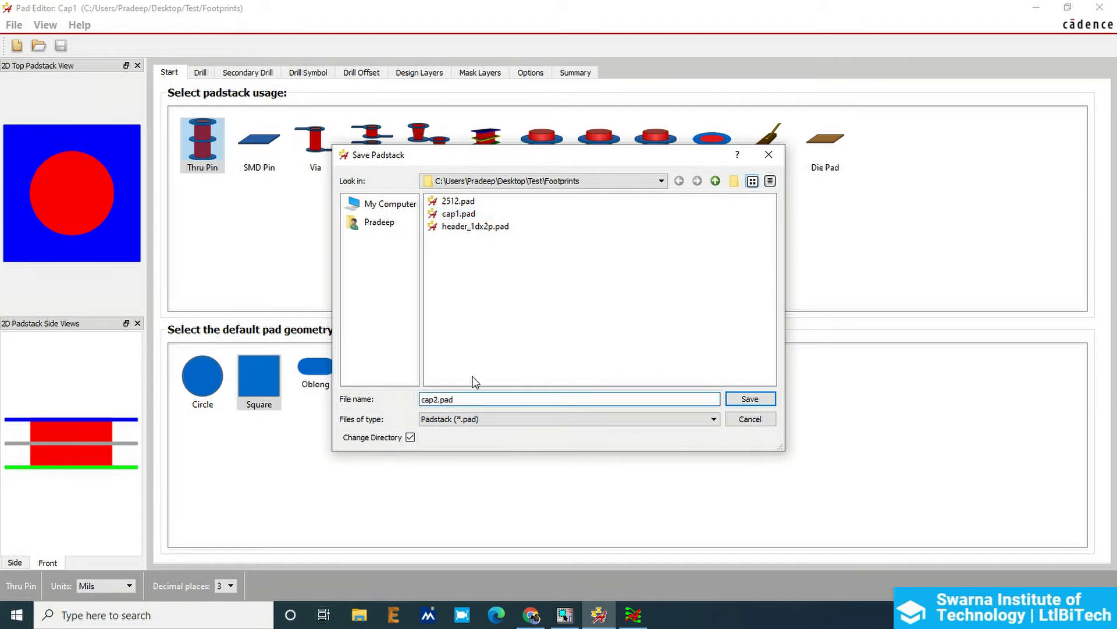
{"action": "key", "text": "Return"}
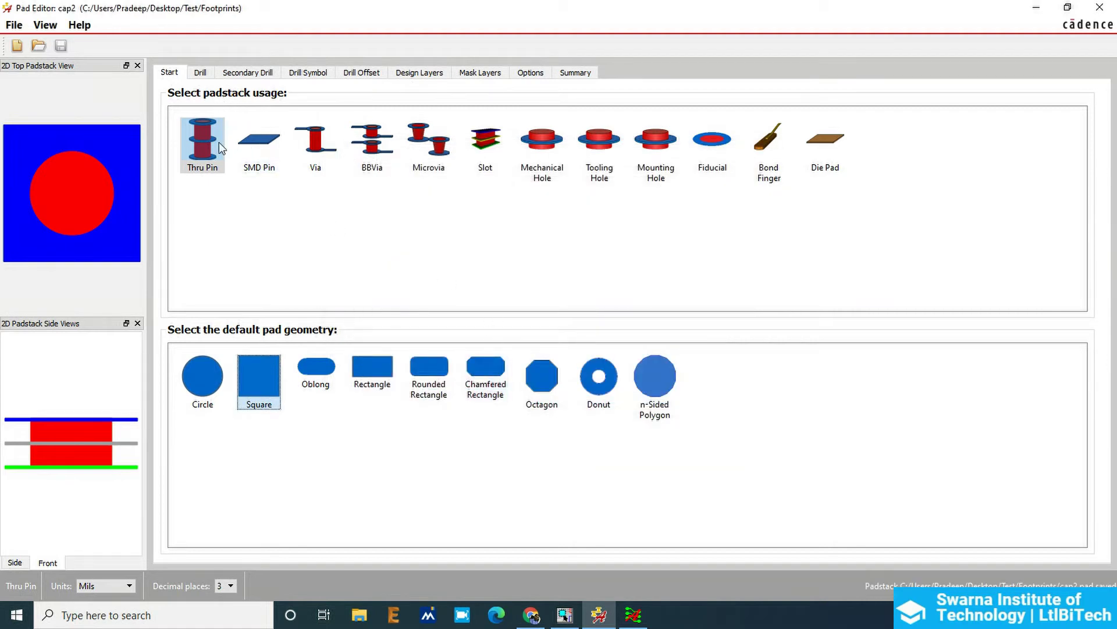
Step: Give cap2 circle geometry: 51.496 circle pads and 49.496 circle solder mask
{"action": "left_click", "coordinate": [198, 384]}
{"action": "left_click", "coordinate": [205, 74]}
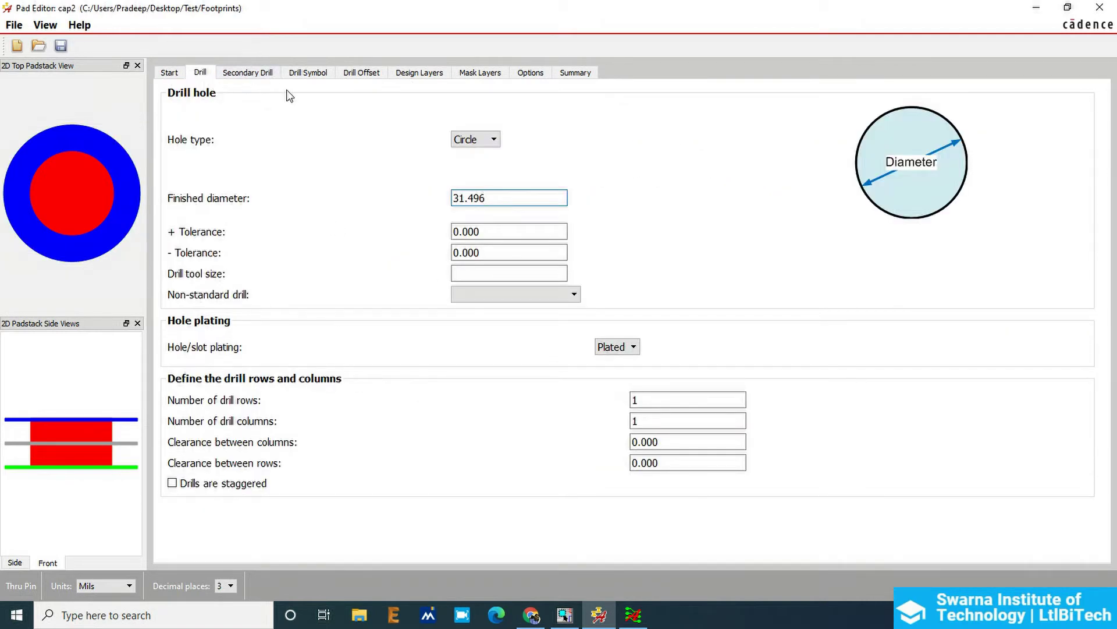
{"action": "left_click", "coordinate": [247, 73]}
{"action": "left_click", "coordinate": [308, 73]}
{"action": "left_click", "coordinate": [362, 74]}
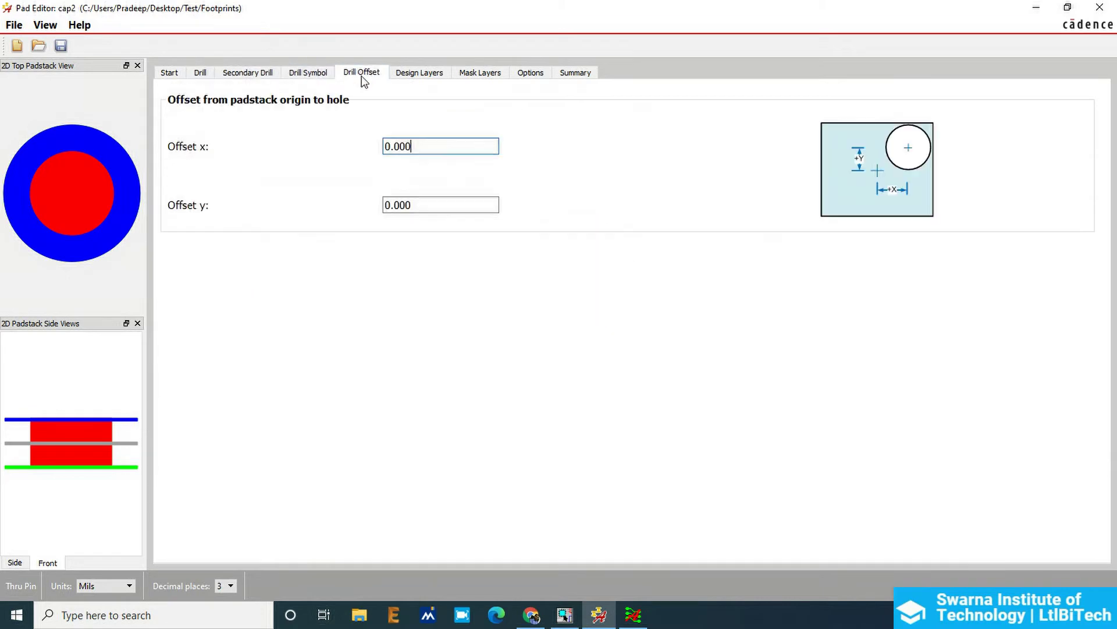
{"action": "left_click", "coordinate": [419, 75]}
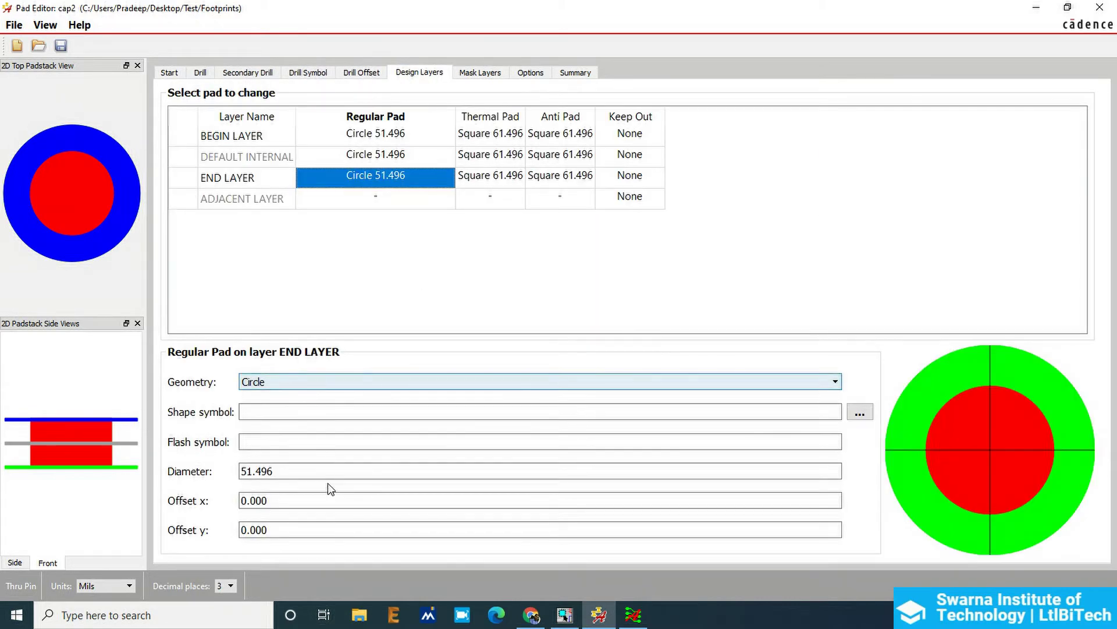
{"action": "left_click", "coordinate": [478, 73]}
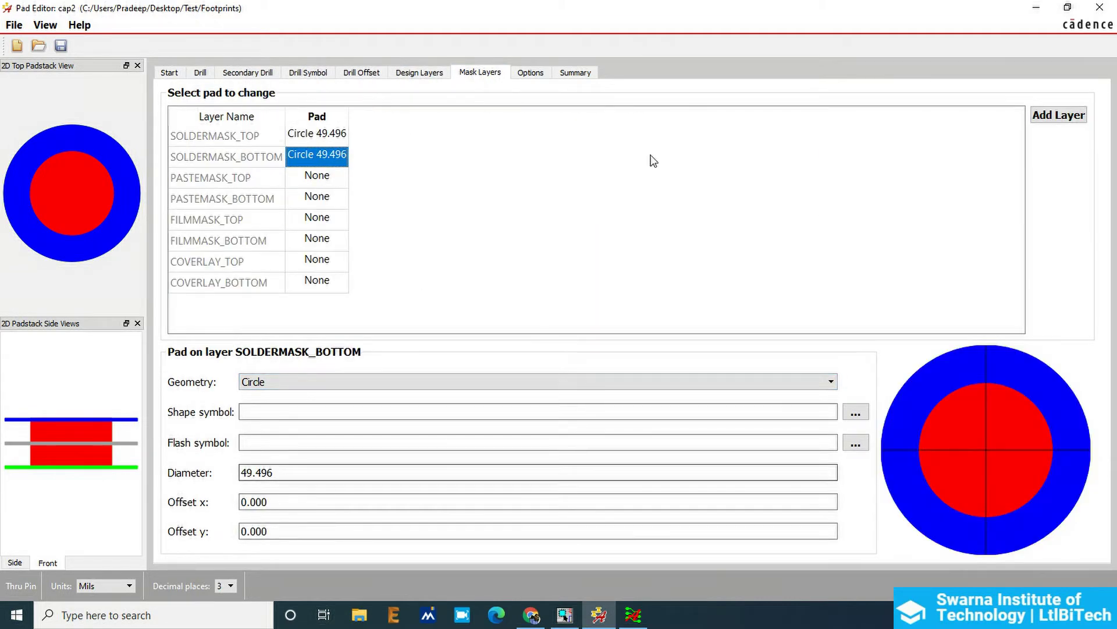
{"action": "left_click", "coordinate": [532, 75]}
Step: Save the cap2 padstack and switch to the file browser
{"action": "left_click", "coordinate": [14, 25]}
{"action": "left_click", "coordinate": [32, 92]}
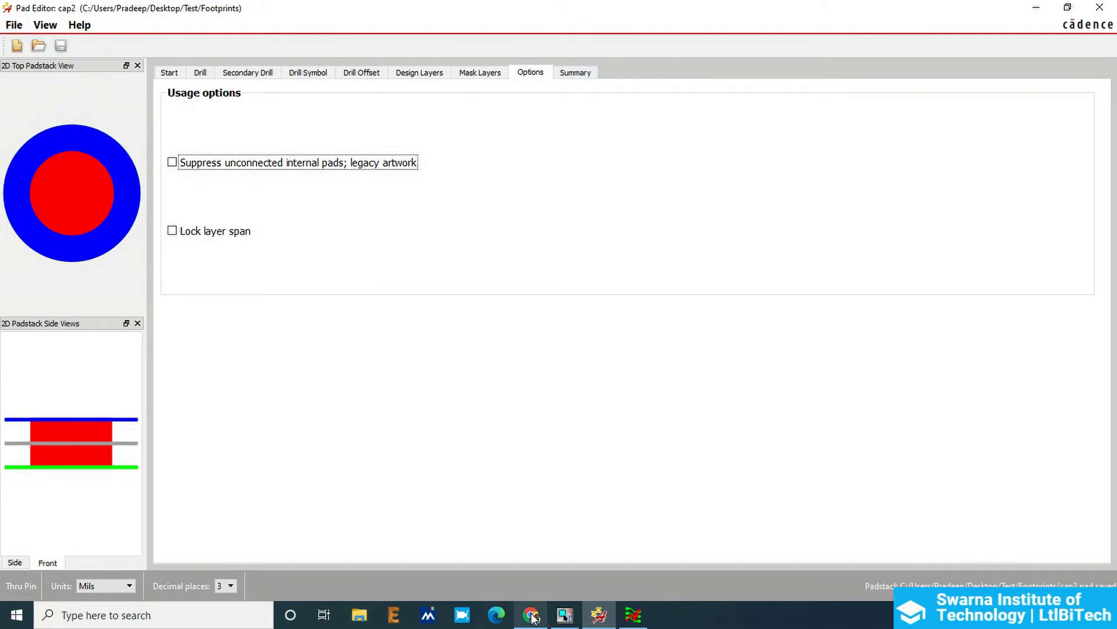
{"action": "left_click", "coordinate": [366, 619]}
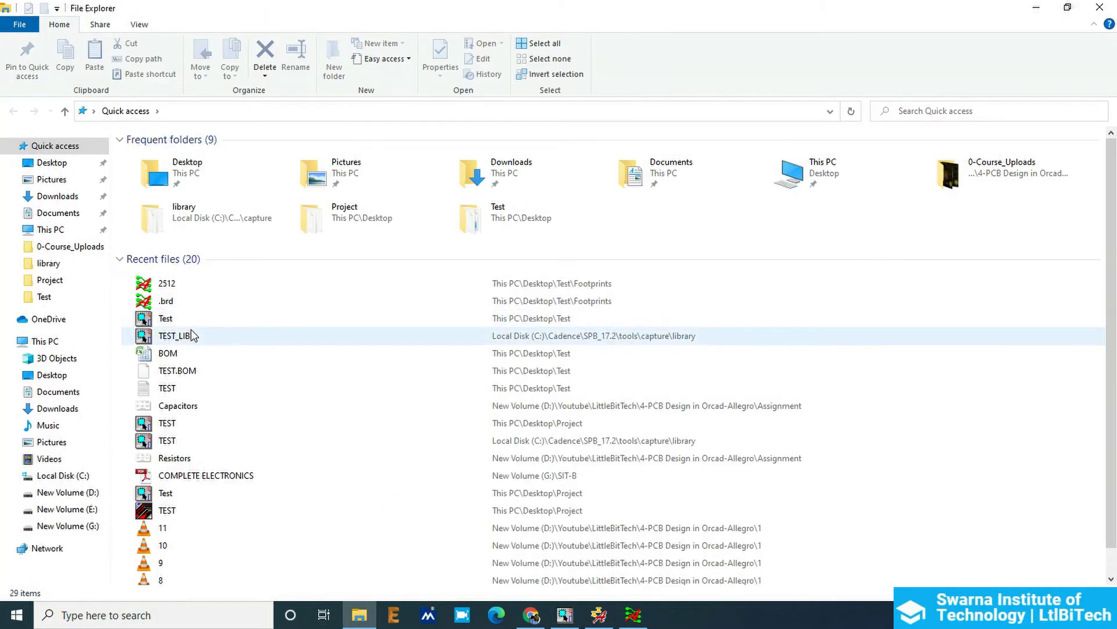
Step: Browse to Desktop > Test > Footprints and check the cap1 and cap2 PAD files
{"action": "left_click", "coordinate": [58, 166]}
{"action": "double_click", "coordinate": [230, 192]}
{"action": "double_click", "coordinate": [198, 158]}
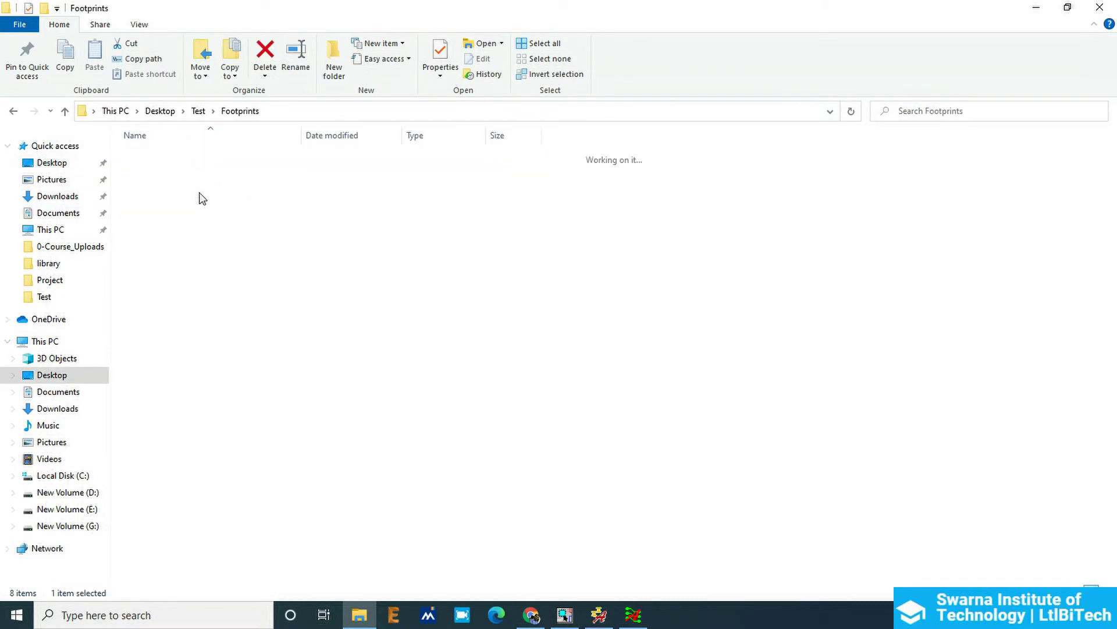
{"action": "left_click", "coordinate": [152, 317]}
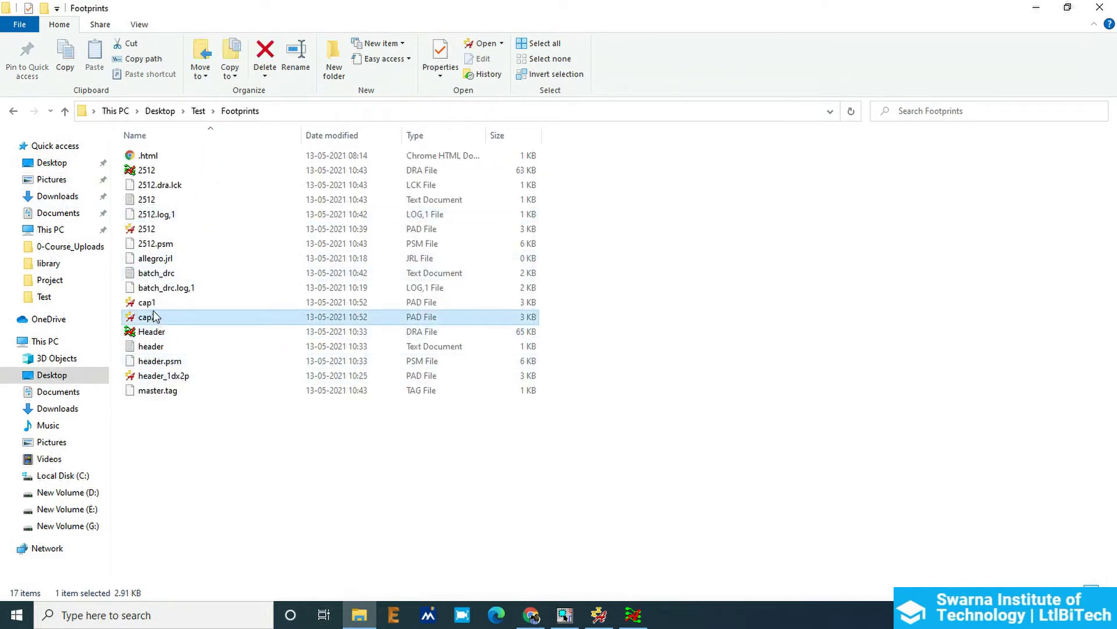
{"action": "left_click", "coordinate": [155, 304]}
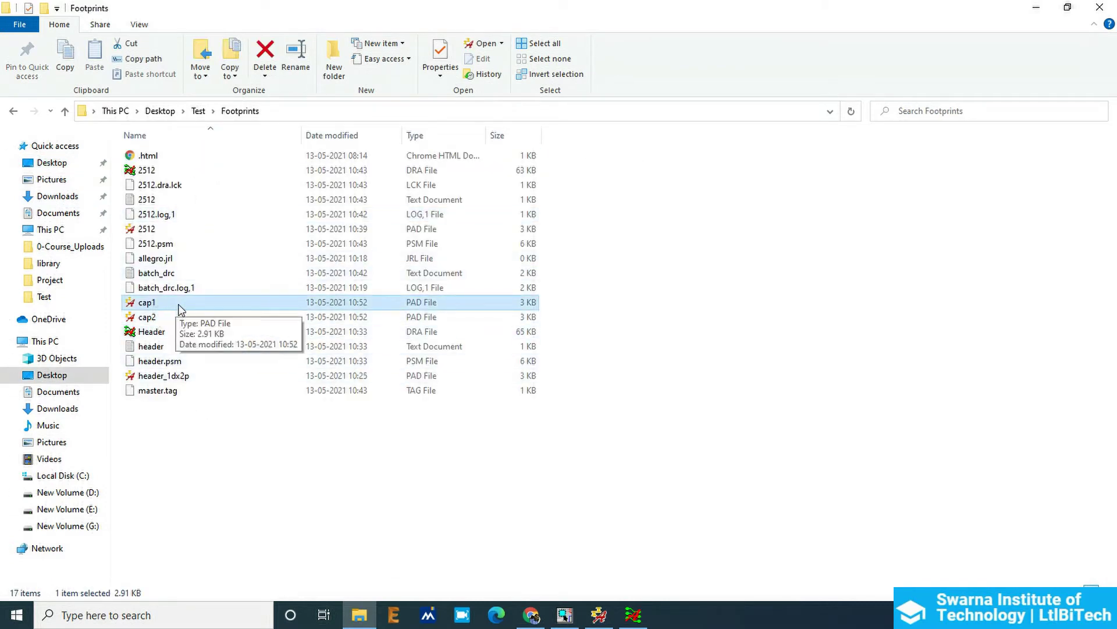
{"action": "left_click", "coordinate": [177, 319]}
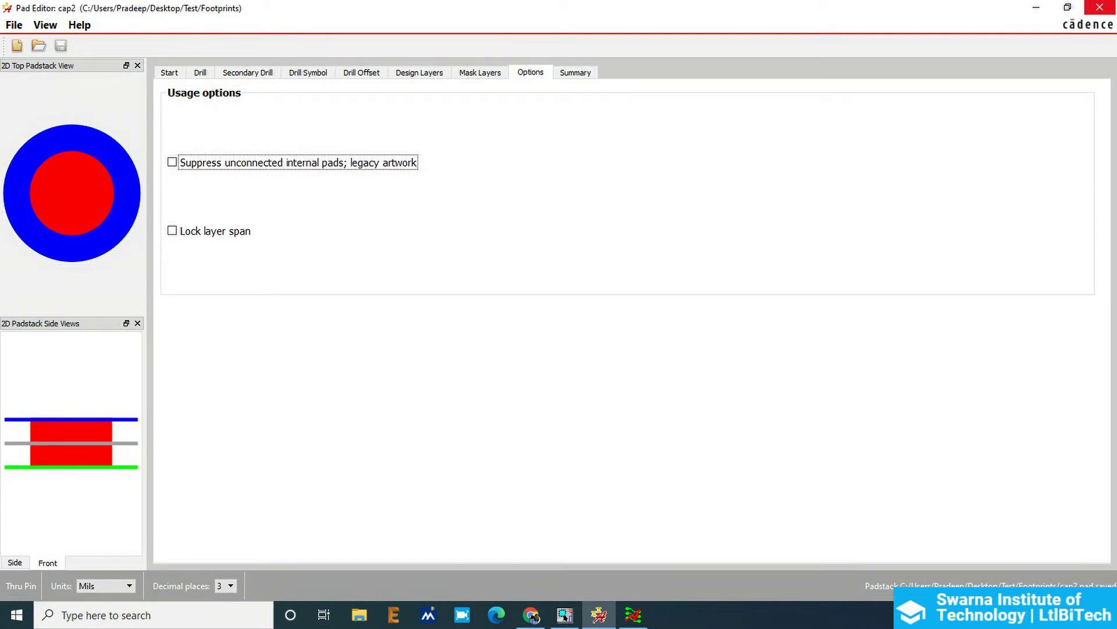
Step: Close Pad Editor and create a Package symbol drawing named Capacitor in the Footprints folder
{"action": "left_click", "coordinate": [1099, 7]}
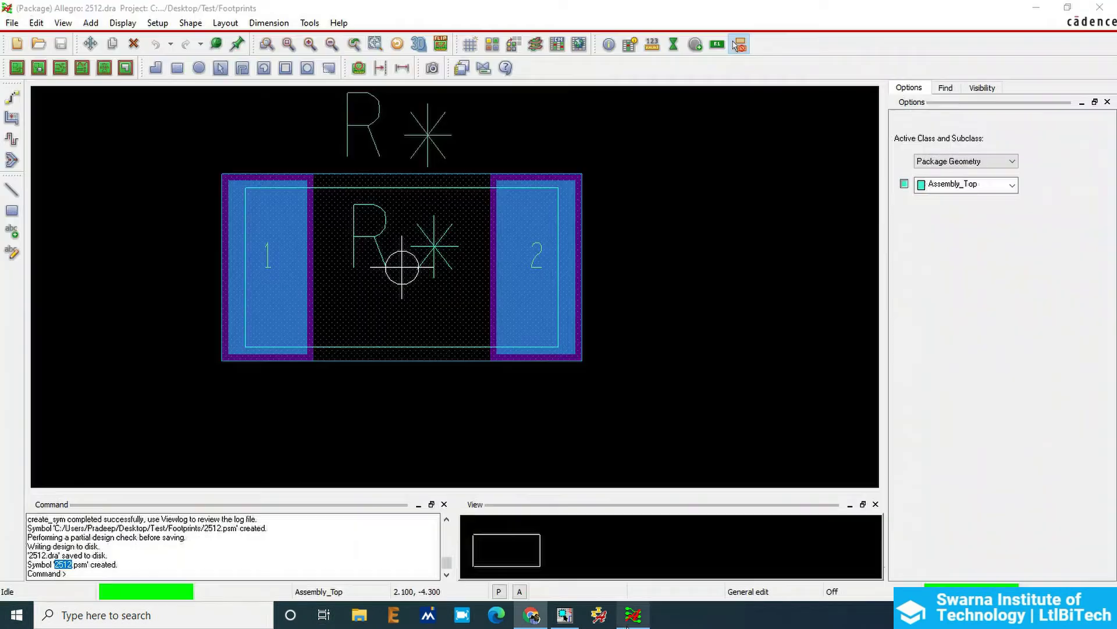
{"action": "left_click", "coordinate": [12, 22]}
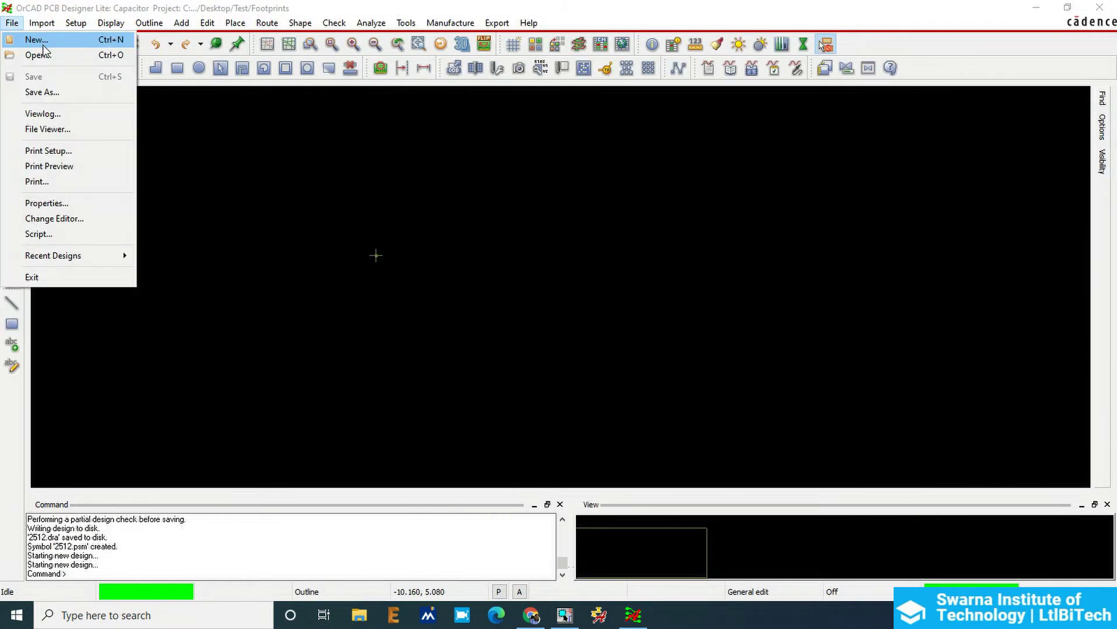
{"action": "left_click", "coordinate": [41, 40]}
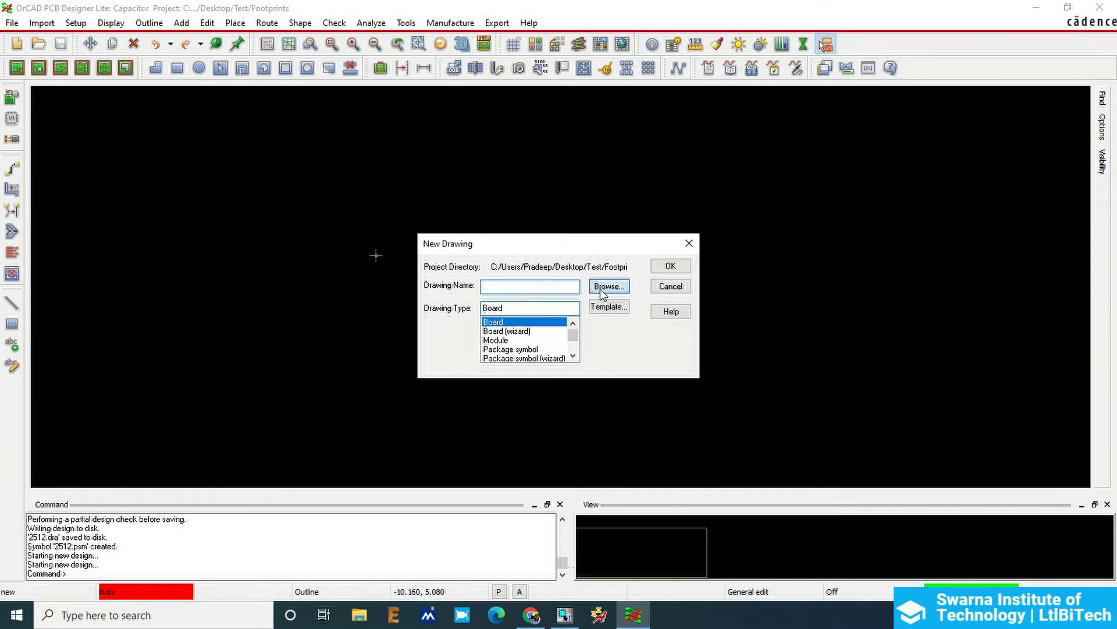
{"action": "left_click", "coordinate": [602, 288]}
{"action": "left_click", "coordinate": [514, 405]}
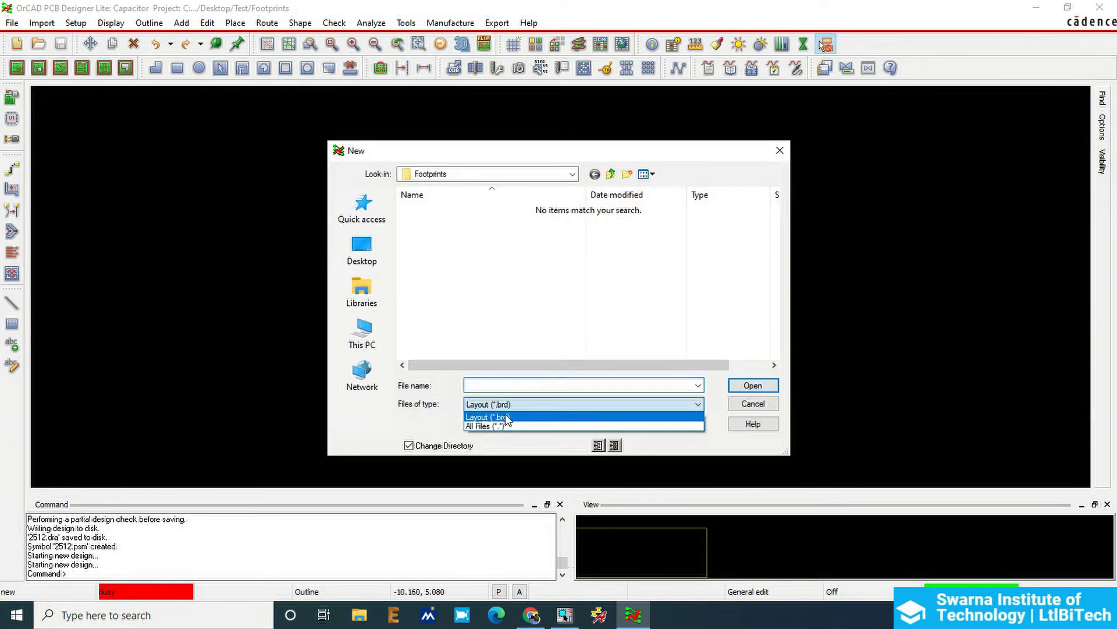
{"action": "left_click", "coordinate": [750, 389]}
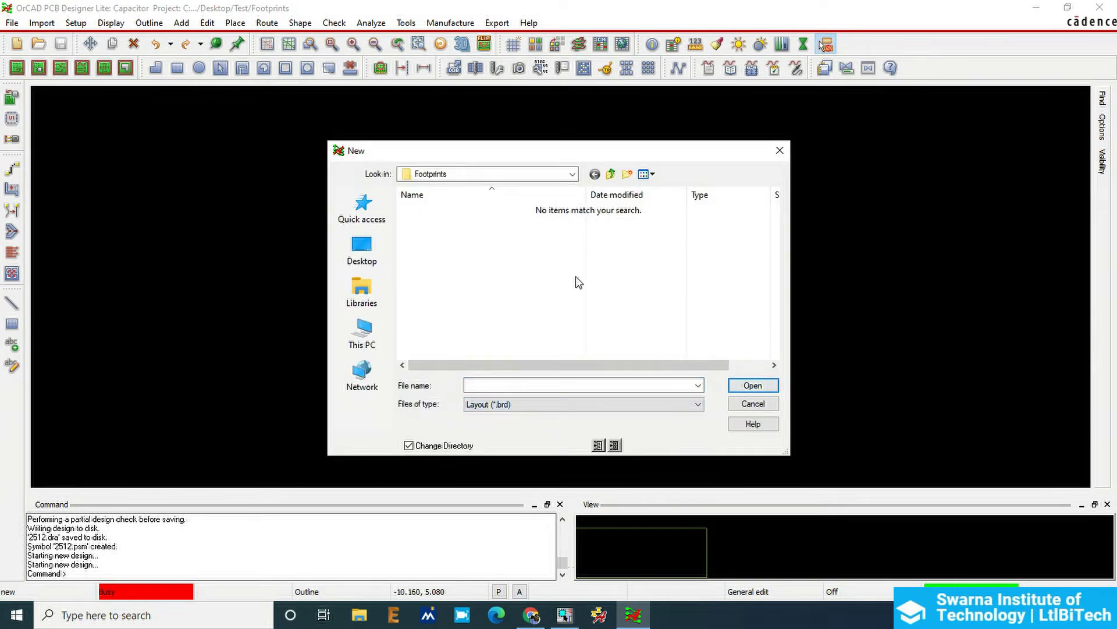
{"action": "left_click", "coordinate": [769, 403]}
{"action": "left_click", "coordinate": [532, 350]}
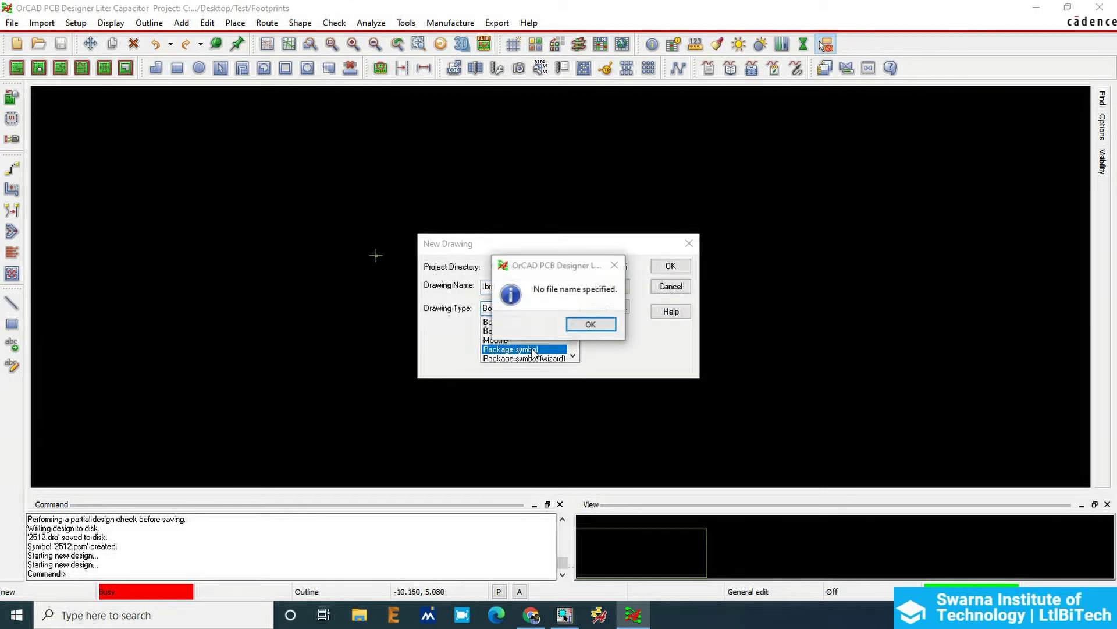
{"action": "left_click", "coordinate": [615, 270]}
{"action": "left_click", "coordinate": [614, 269]}
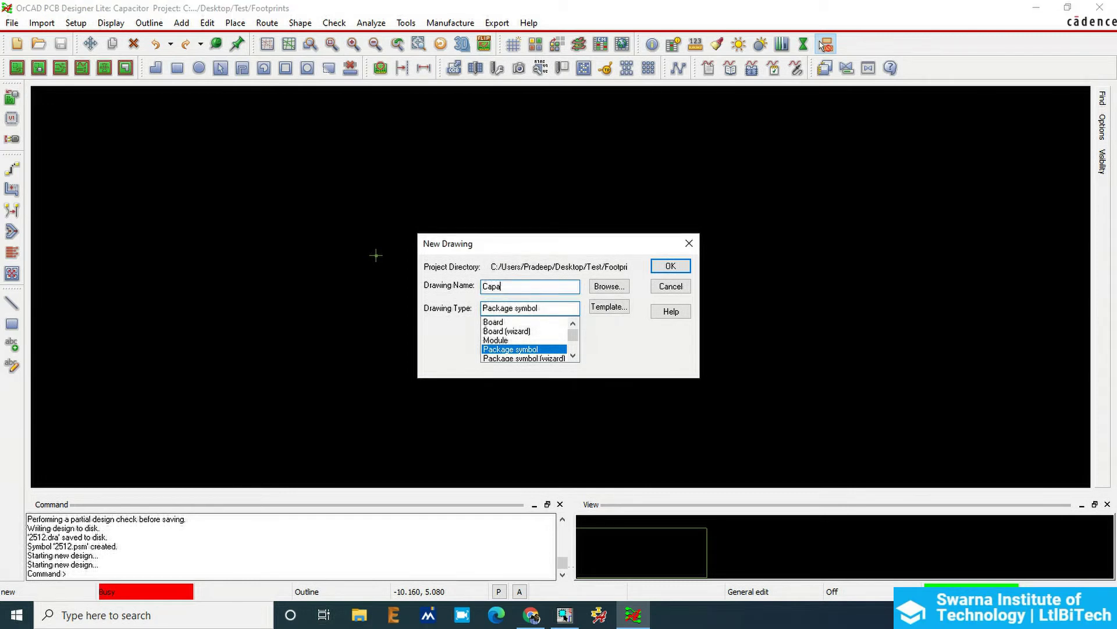
{"action": "left_click", "coordinate": [527, 349]}
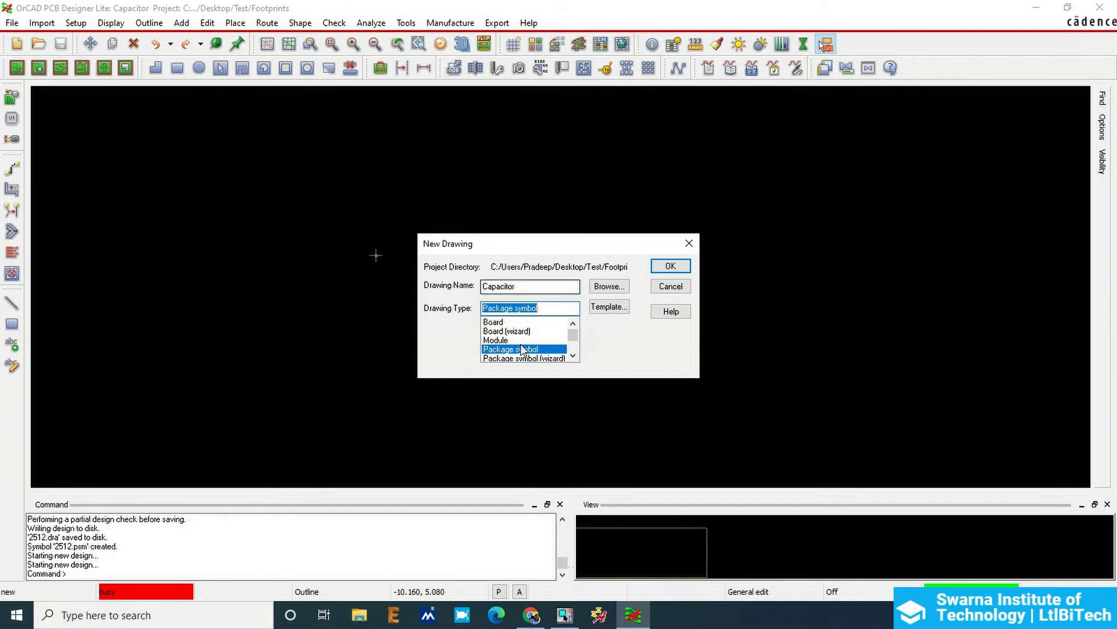
{"action": "left_click", "coordinate": [684, 266]}
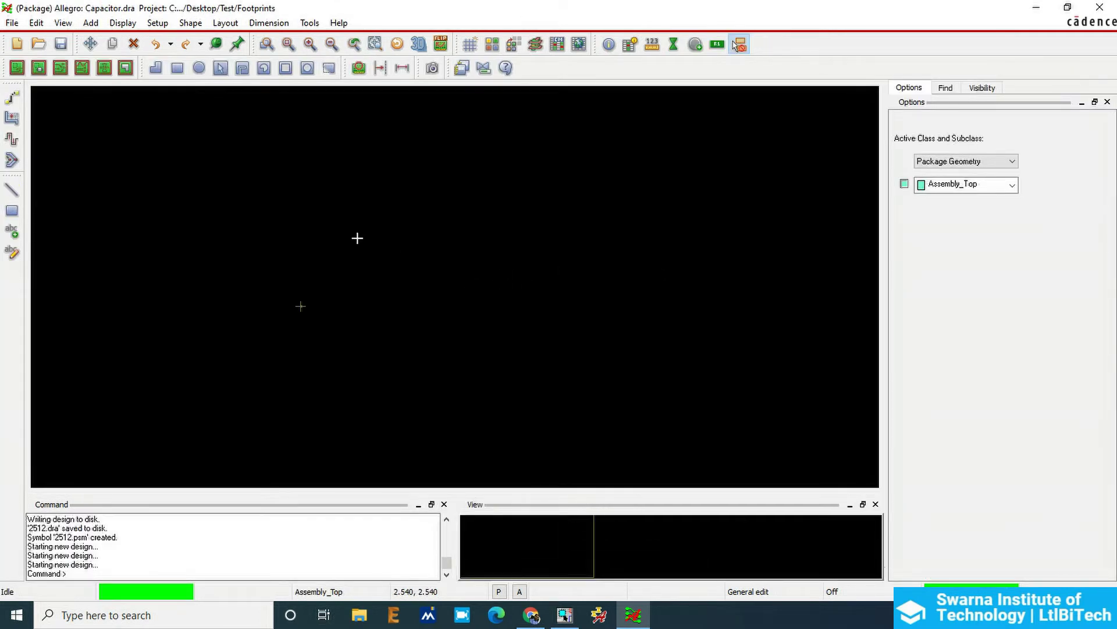
Step: In Design Parameters, turn on display of holes, thermal pads, drill labels and related items, and apply
{"action": "left_click", "coordinate": [157, 25]}
{"action": "left_click", "coordinate": [160, 29]}
{"action": "left_click", "coordinate": [158, 22]}
{"action": "left_click", "coordinate": [233, 45]}
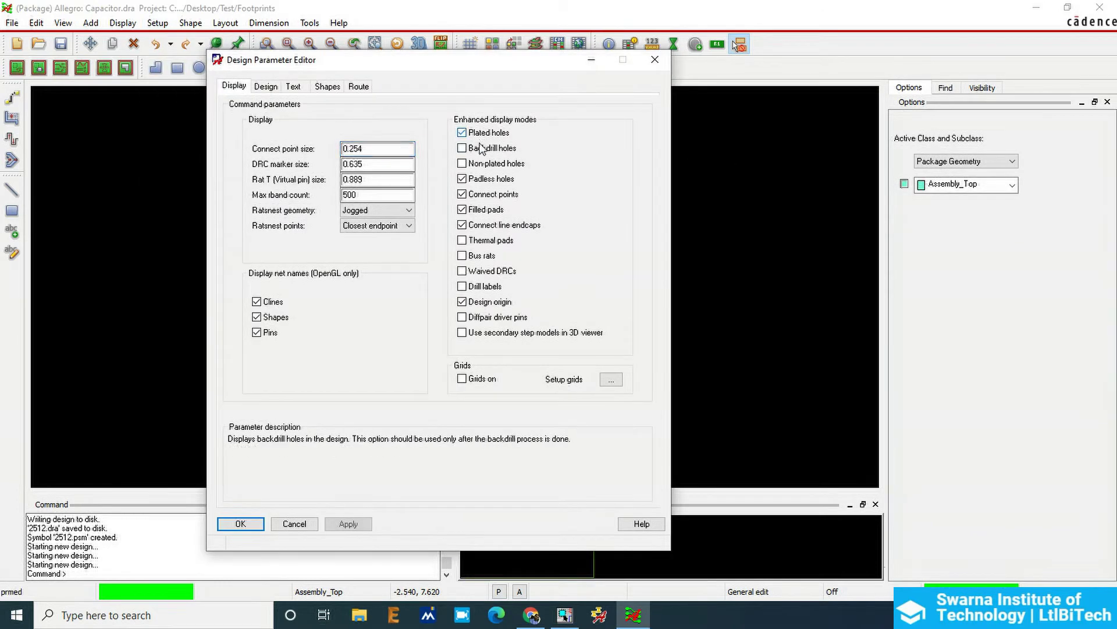
{"action": "left_click", "coordinate": [482, 136]}
{"action": "left_click", "coordinate": [474, 147]}
{"action": "left_click", "coordinate": [470, 164]}
{"action": "left_click", "coordinate": [472, 178]}
{"action": "left_click", "coordinate": [462, 241]}
{"action": "left_click", "coordinate": [462, 256]}
{"action": "left_click", "coordinate": [462, 271]}
{"action": "left_click", "coordinate": [462, 286]}
{"action": "left_click", "coordinate": [462, 317]}
{"action": "left_click", "coordinate": [462, 332]}
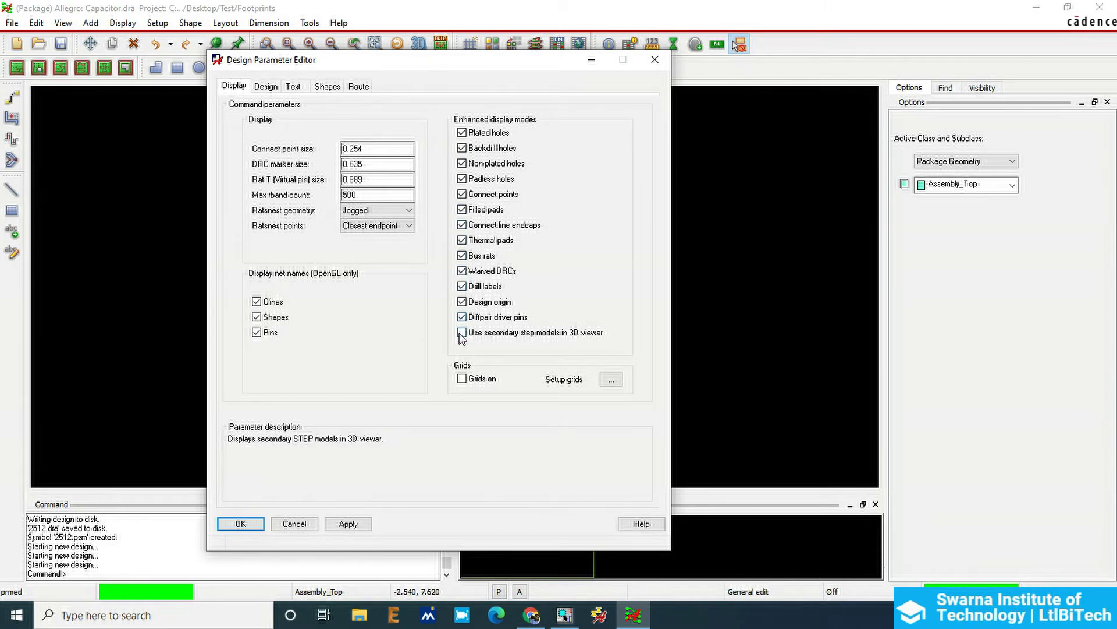
{"action": "left_click", "coordinate": [349, 524]}
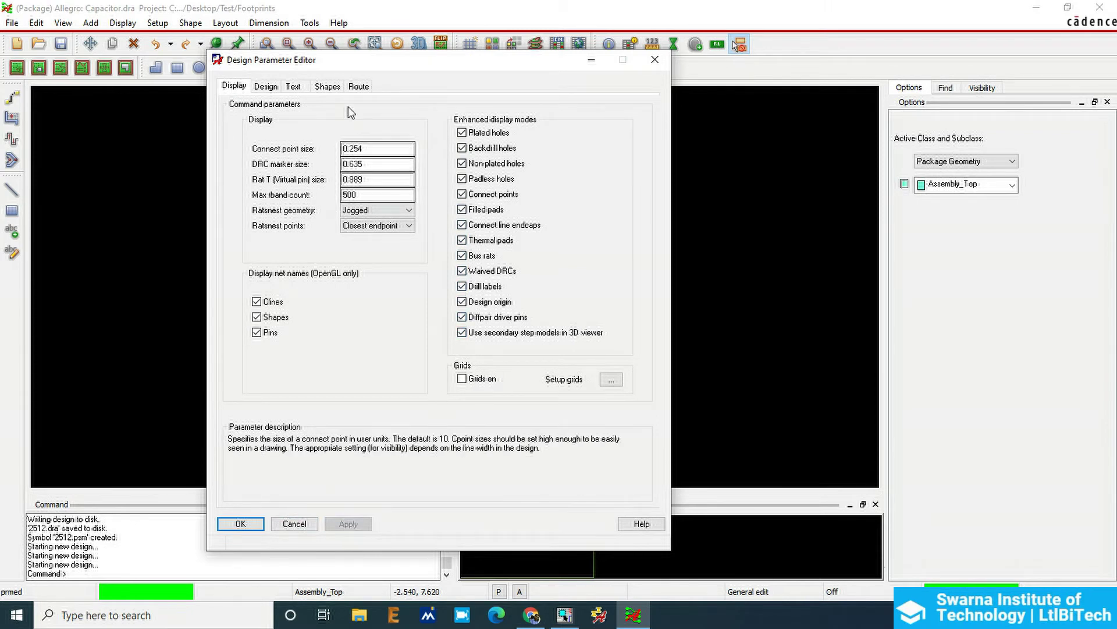
Step: Keep Millimeter units and set the drawing extents to 1000 by 1000, applying the change
{"action": "left_click", "coordinate": [266, 86]}
{"action": "left_click", "coordinate": [349, 141]}
{"action": "left_click", "coordinate": [353, 141]}
{"action": "left_click", "coordinate": [316, 257]}
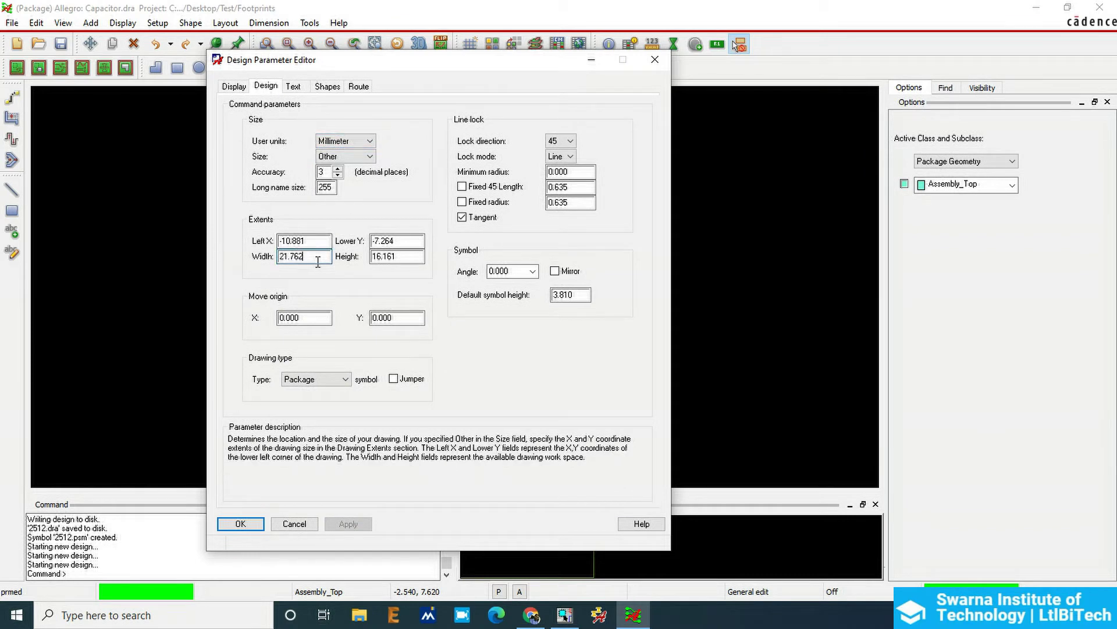
{"action": "double_click", "coordinate": [322, 259]}
{"action": "type", "text": "1000"}
{"action": "key", "text": "Tab"}
{"action": "type", "text": "20"}
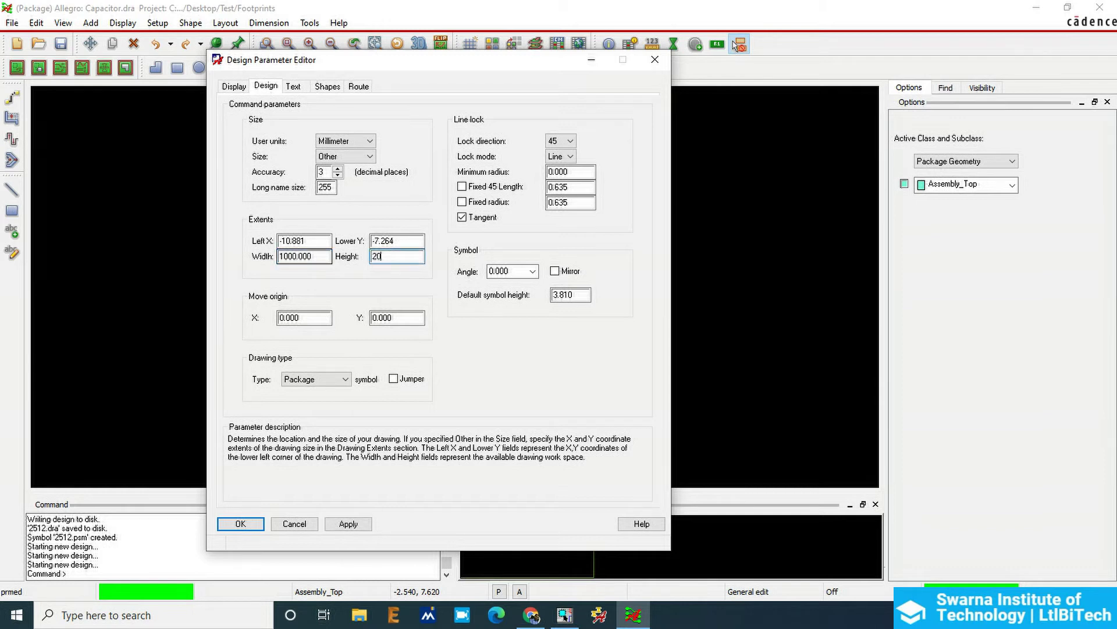
{"action": "key", "text": "Tab"}
{"action": "left_click", "coordinate": [349, 524]}
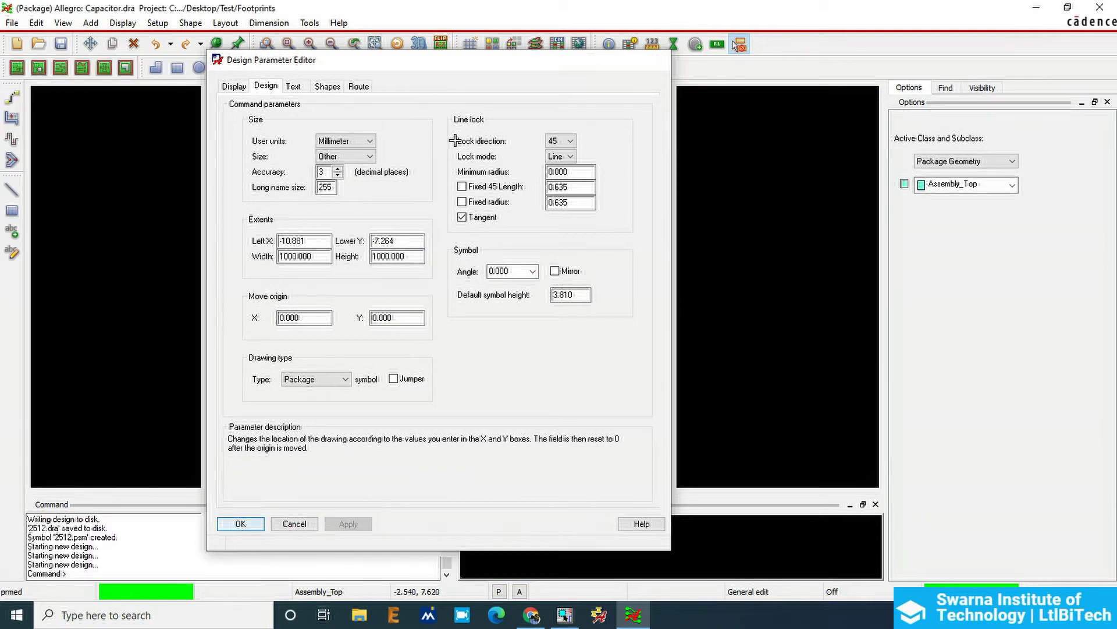
{"action": "left_click", "coordinate": [241, 524]}
{"action": "left_click", "coordinate": [153, 25]}
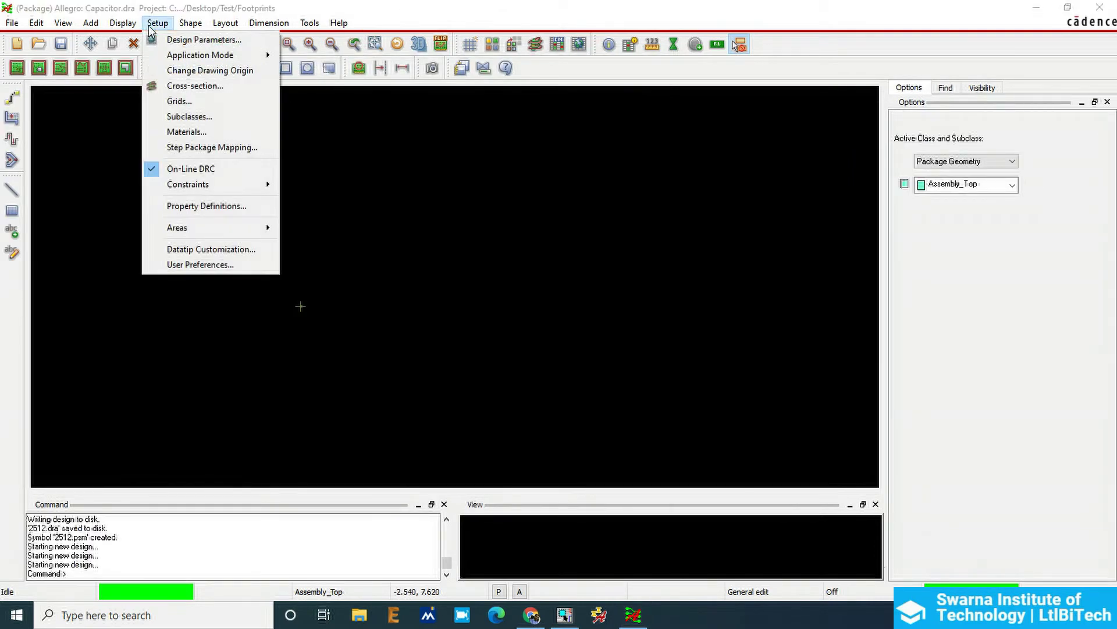
Step: In User Preferences, point the padpath search directory at the Footprints folder
{"action": "left_click", "coordinate": [201, 265]}
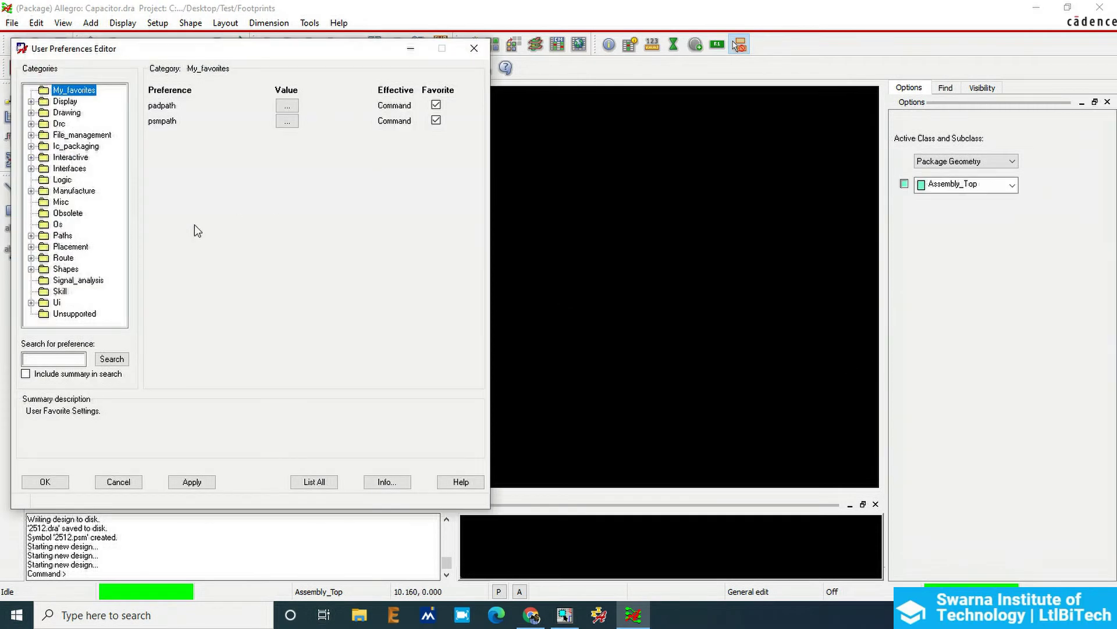
{"action": "left_click", "coordinate": [31, 236]}
{"action": "left_click", "coordinate": [31, 236]}
{"action": "left_click", "coordinate": [287, 107]}
{"action": "left_click", "coordinate": [200, 208]}
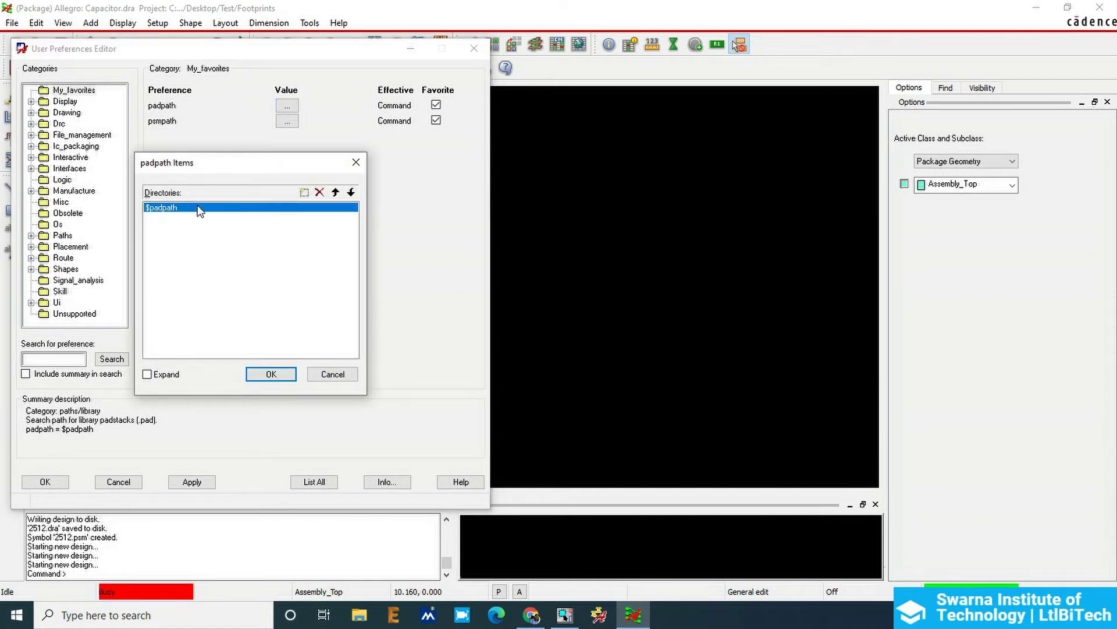
{"action": "left_click", "coordinate": [349, 209]}
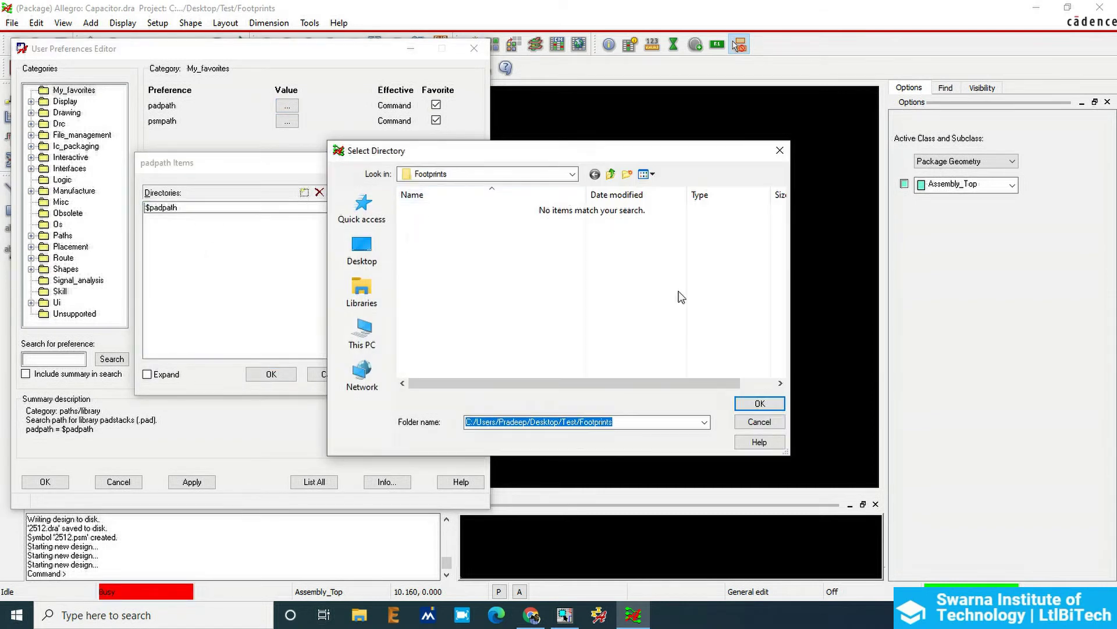
{"action": "left_click", "coordinate": [760, 403]}
{"action": "left_click", "coordinate": [271, 375]}
Step: Point psmpath at the Footprints folder too, then apply and close the preferences
{"action": "left_click", "coordinate": [287, 122]}
{"action": "left_click", "coordinate": [307, 207]}
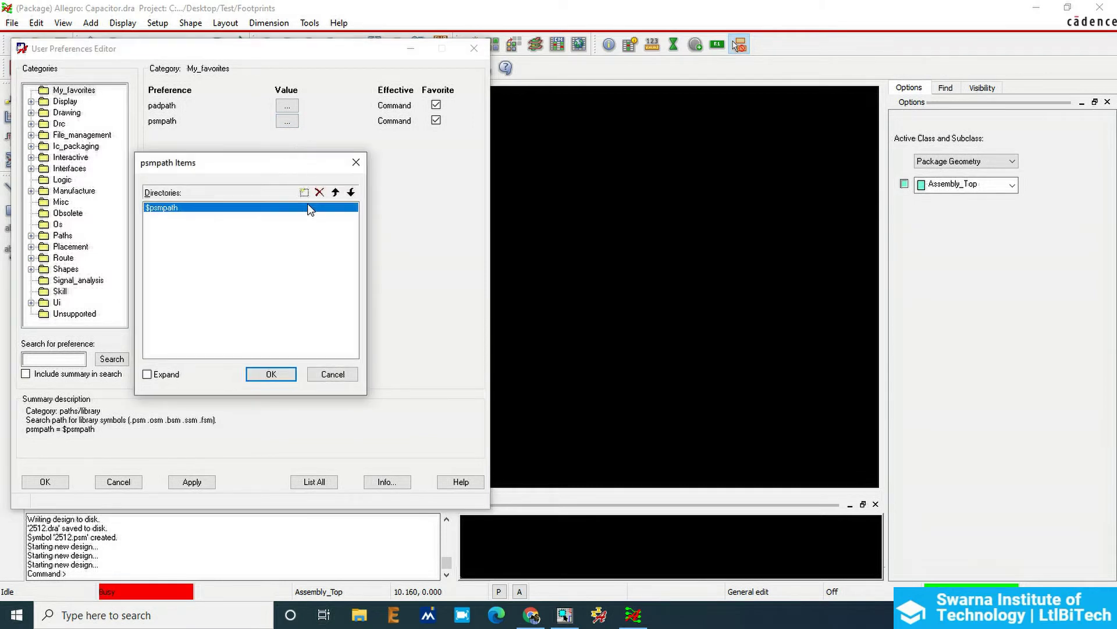
{"action": "left_click", "coordinate": [351, 209]}
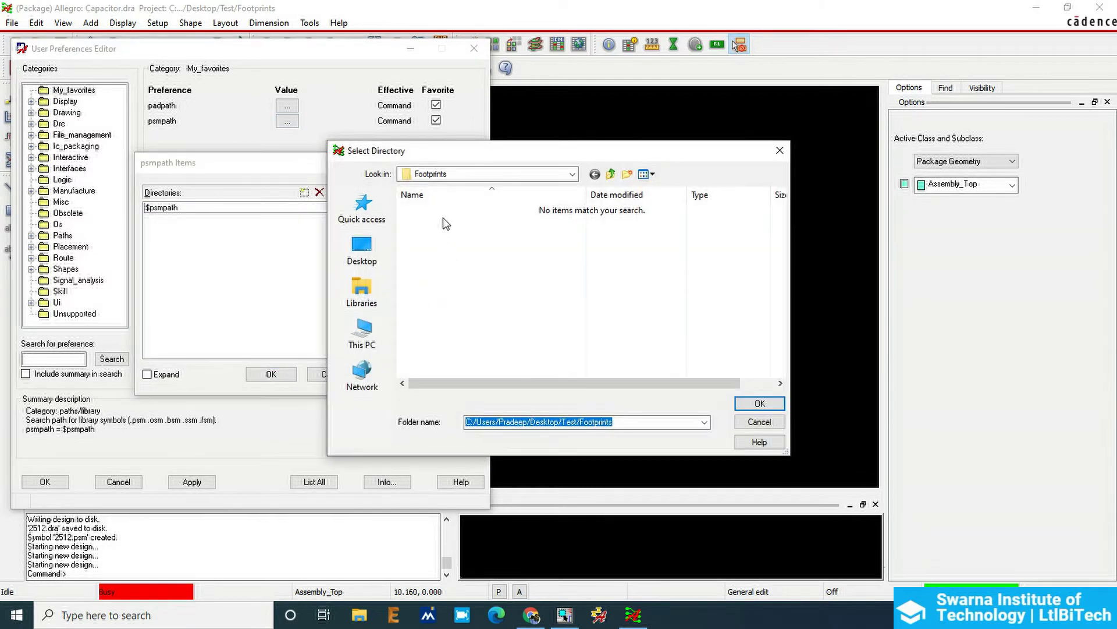
{"action": "left_click", "coordinate": [757, 402]}
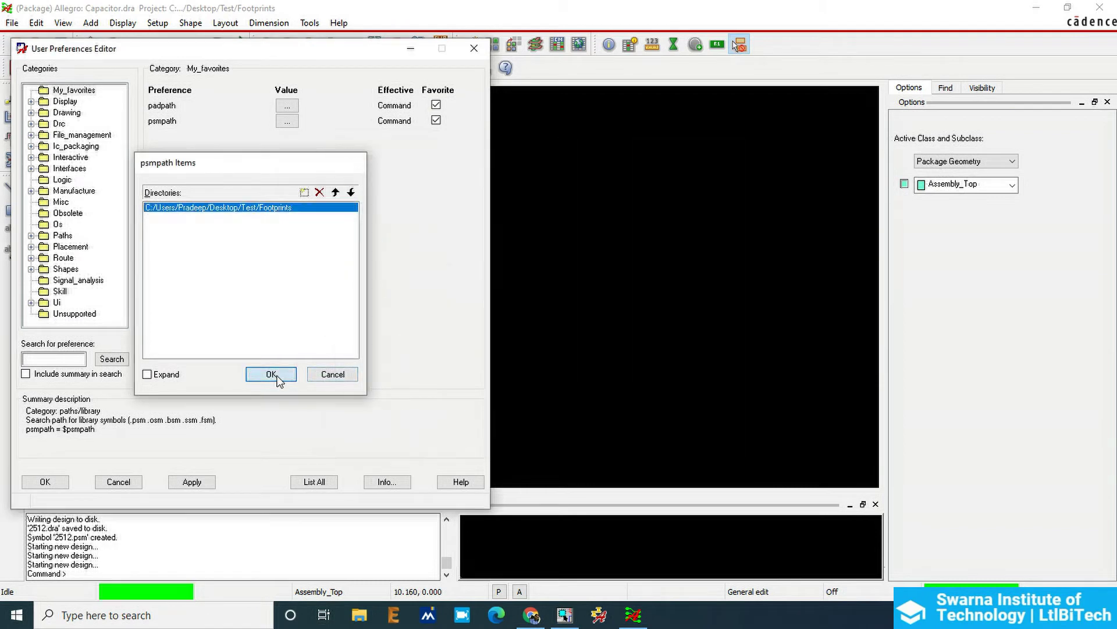
{"action": "left_click", "coordinate": [271, 373]}
{"action": "left_click", "coordinate": [192, 482]}
{"action": "left_click", "coordinate": [44, 481]}
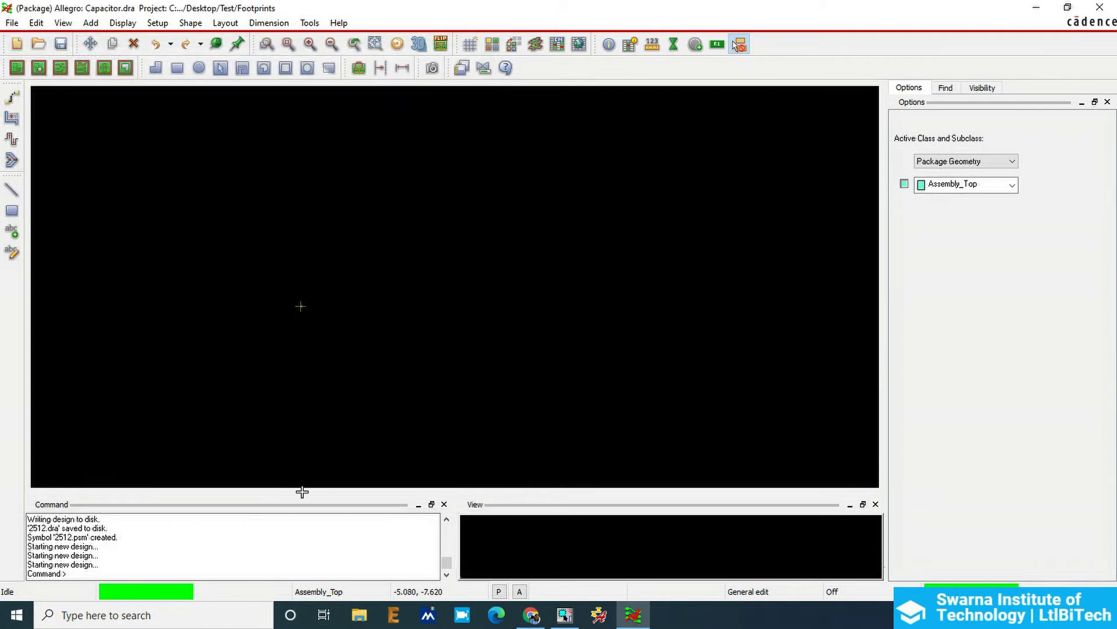
Step: Look up lead spacing F = 2.5 in the datasheet outline table, then return to the footprint
{"action": "left_click", "coordinate": [544, 614]}
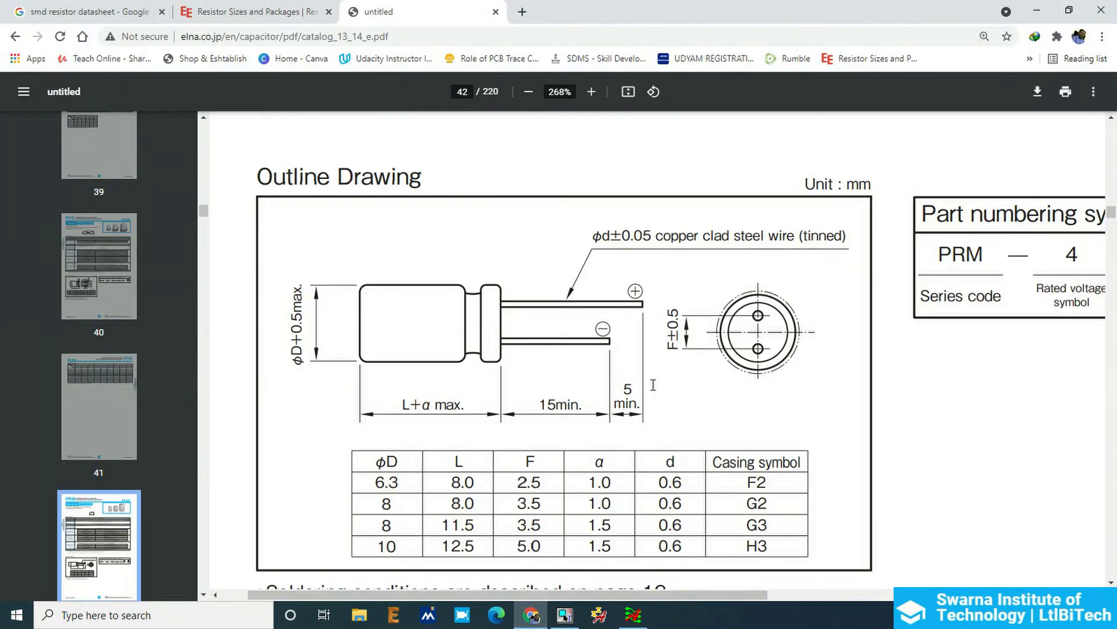
{"action": "scroll", "coordinate": [804, 289], "scroll_direction": "down", "scroll_amount": 1}
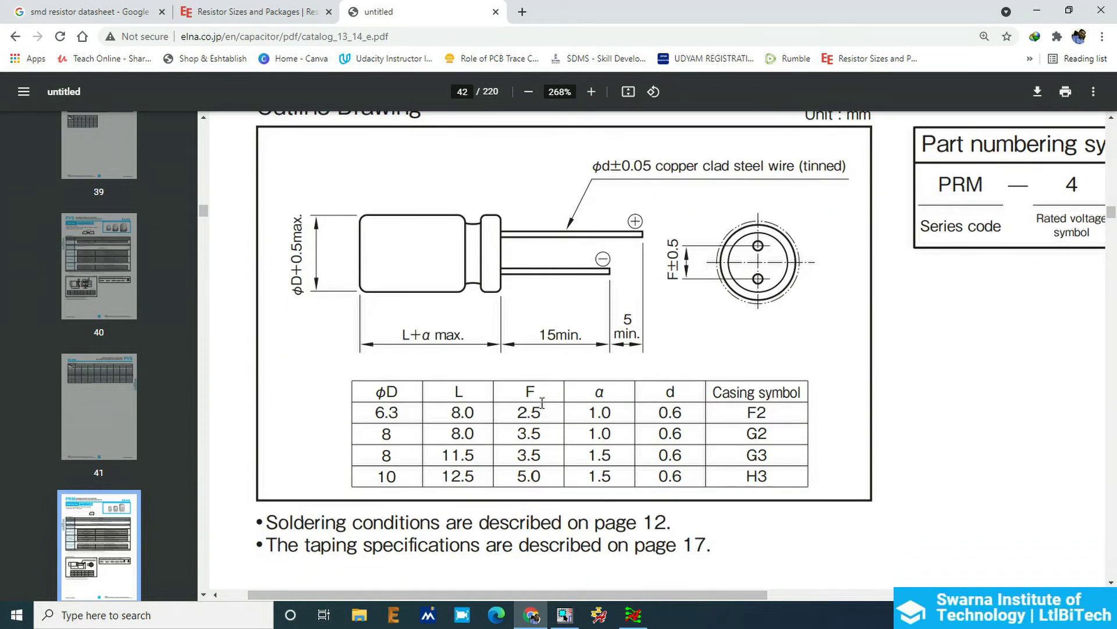
{"action": "left_click_drag", "start_coordinate": [524, 413], "coordinate": [543, 413]}
{"action": "left_click", "coordinate": [624, 616]}
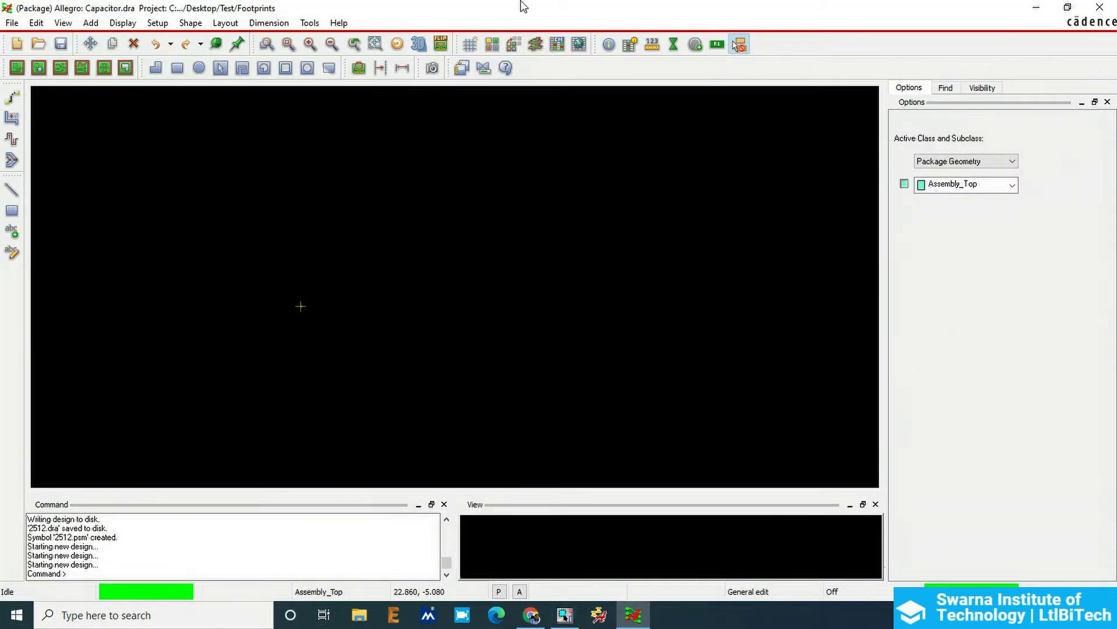
Step: Add pin 1 with the Cap1 padstack at the origin
{"action": "left_click", "coordinate": [693, 46]}
{"action": "left_click", "coordinate": [1009, 146]}
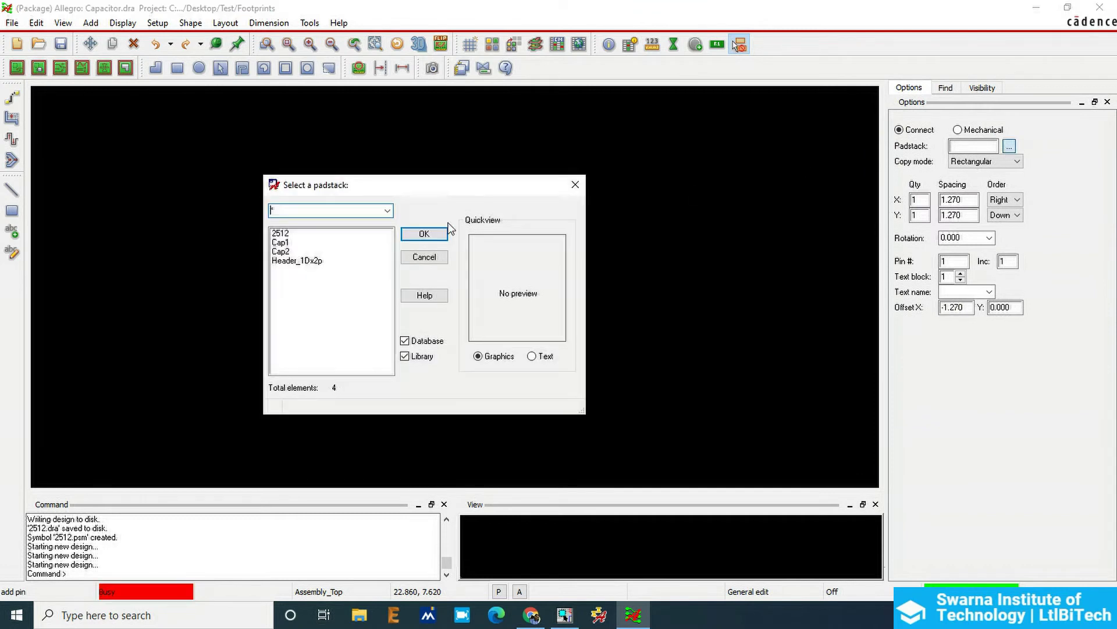
{"action": "left_click", "coordinate": [308, 262]}
{"action": "left_click", "coordinate": [296, 243]}
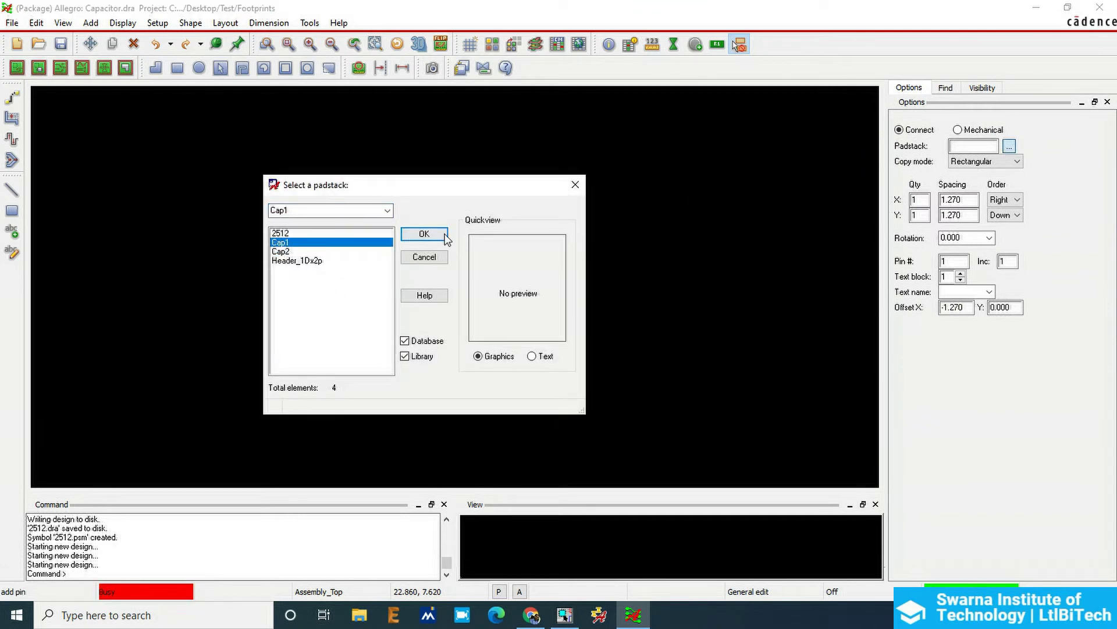
{"action": "left_click", "coordinate": [425, 234]}
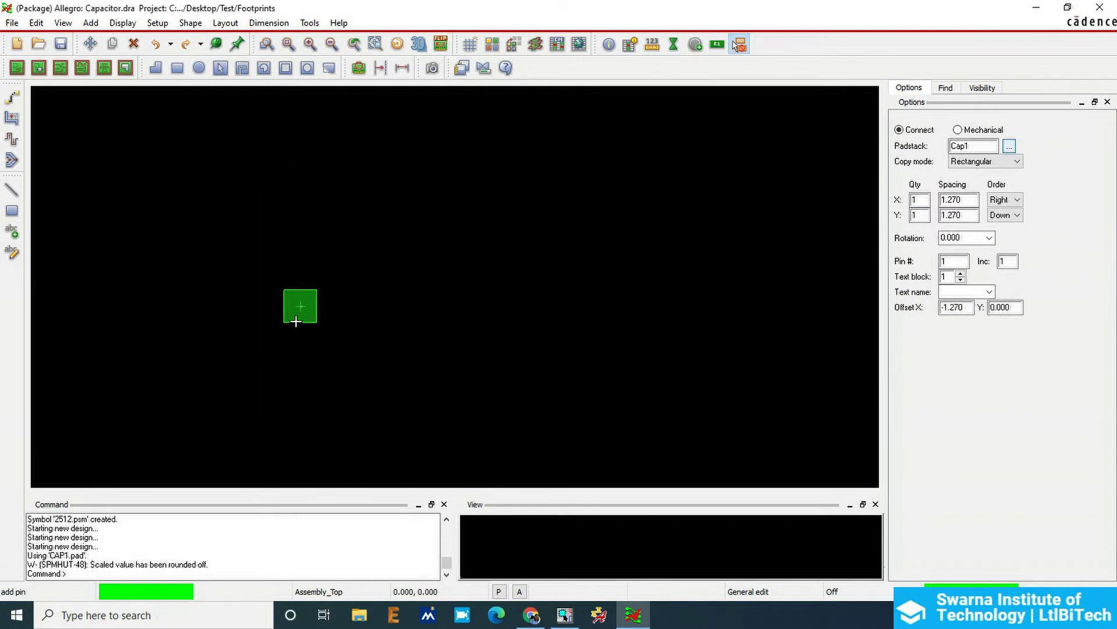
{"action": "scroll", "coordinate": [383, 223], "scroll_direction": "up", "scroll_amount": 5}
{"action": "left_click", "coordinate": [404, 215]}
{"action": "scroll", "coordinate": [295, 245], "scroll_direction": "down", "scroll_amount": 5}
{"action": "right_click", "coordinate": [450, 275]}
{"action": "left_click", "coordinate": [478, 281]}
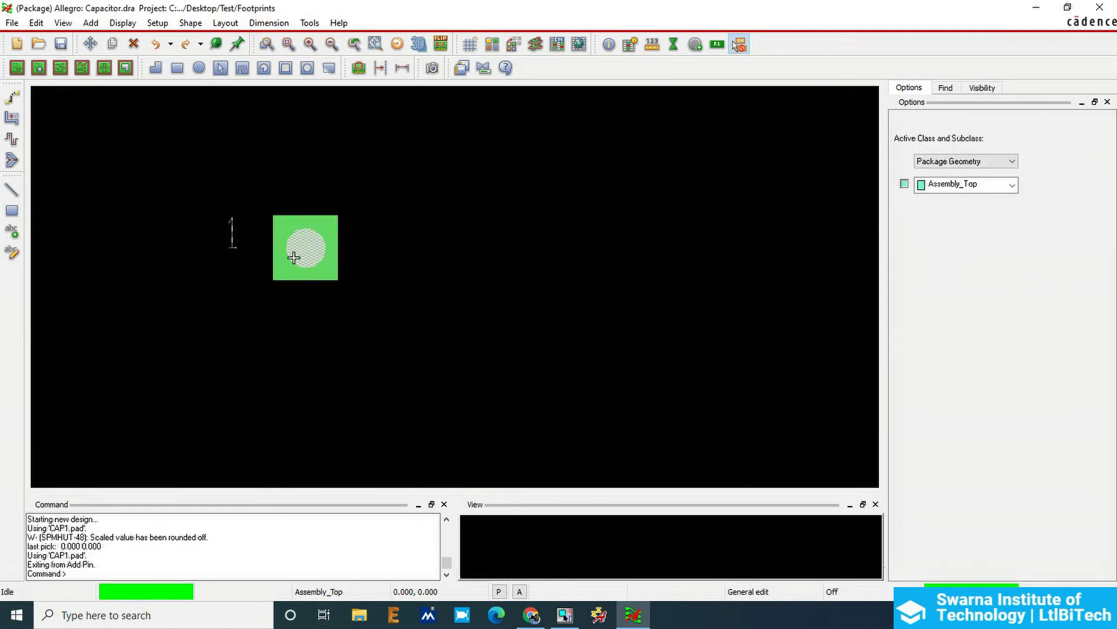
{"action": "scroll", "coordinate": [287, 244], "scroll_direction": "up", "scroll_amount": 3}
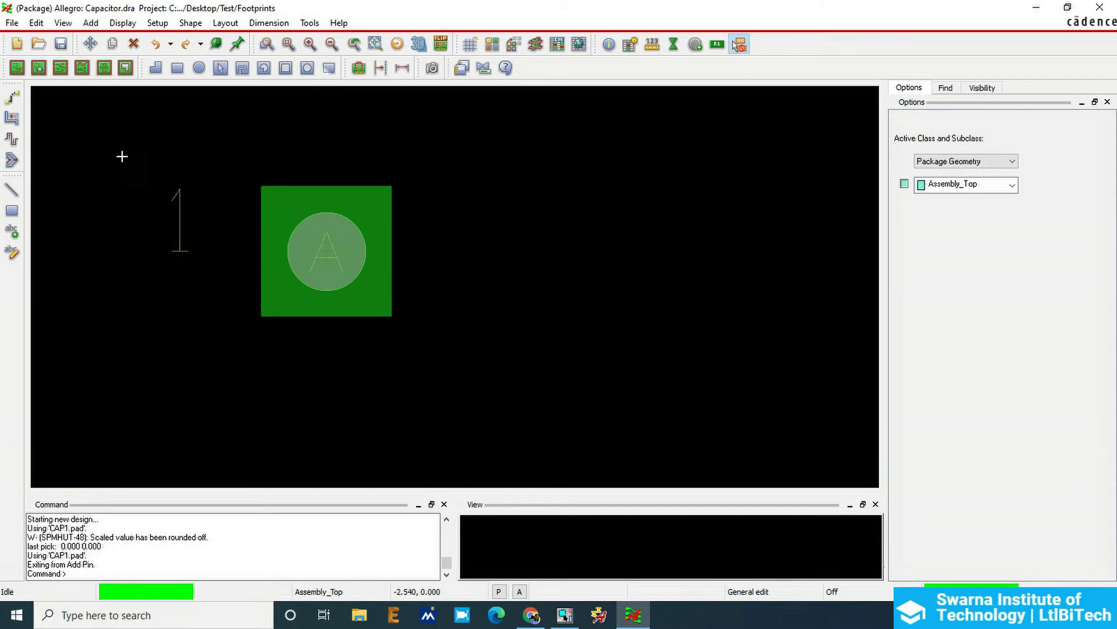
Step: Using the Text find filter, move the pin number label '1' onto the pad
{"action": "left_click", "coordinate": [90, 43]}
{"action": "left_click", "coordinate": [181, 251]}
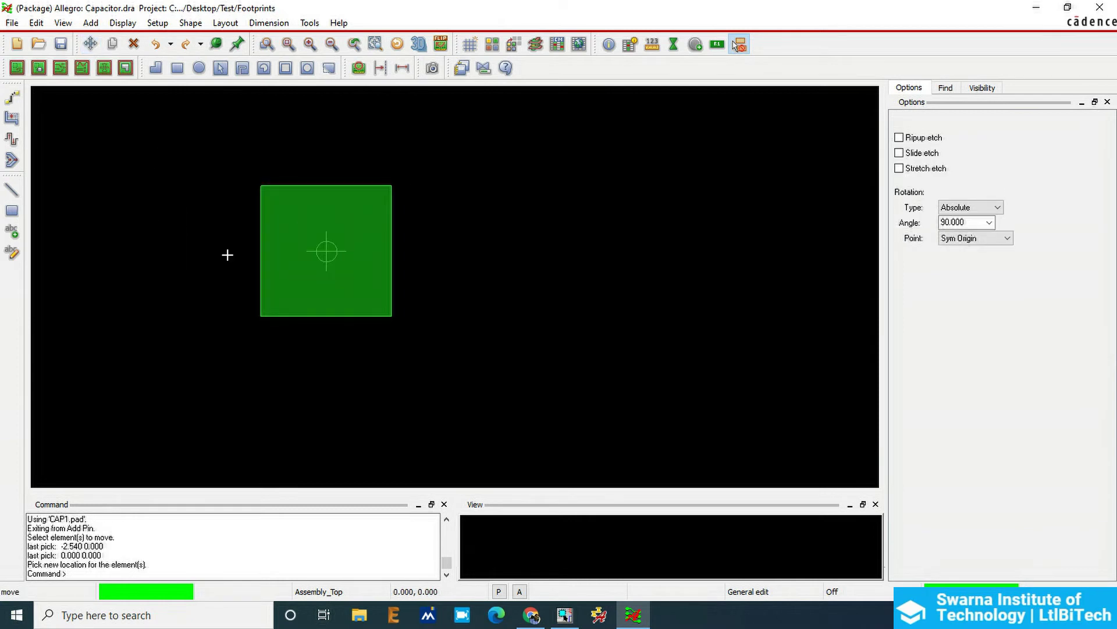
{"action": "left_click", "coordinate": [351, 279]}
{"action": "right_click", "coordinate": [568, 243]}
{"action": "left_click", "coordinate": [585, 245]}
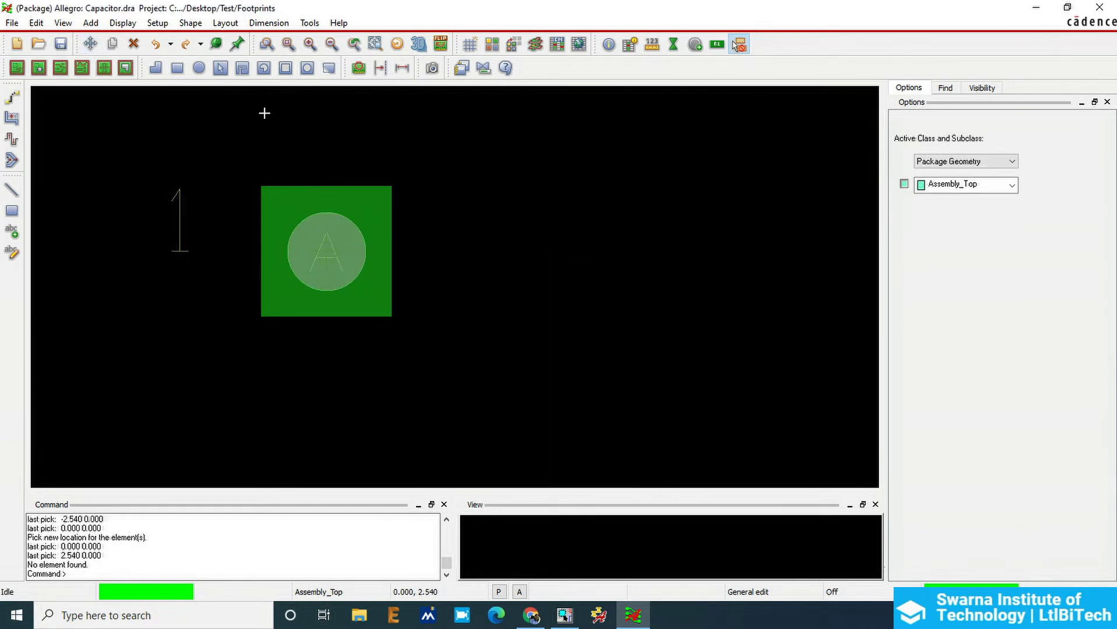
{"action": "left_click", "coordinate": [90, 47]}
{"action": "left_click", "coordinate": [945, 87]}
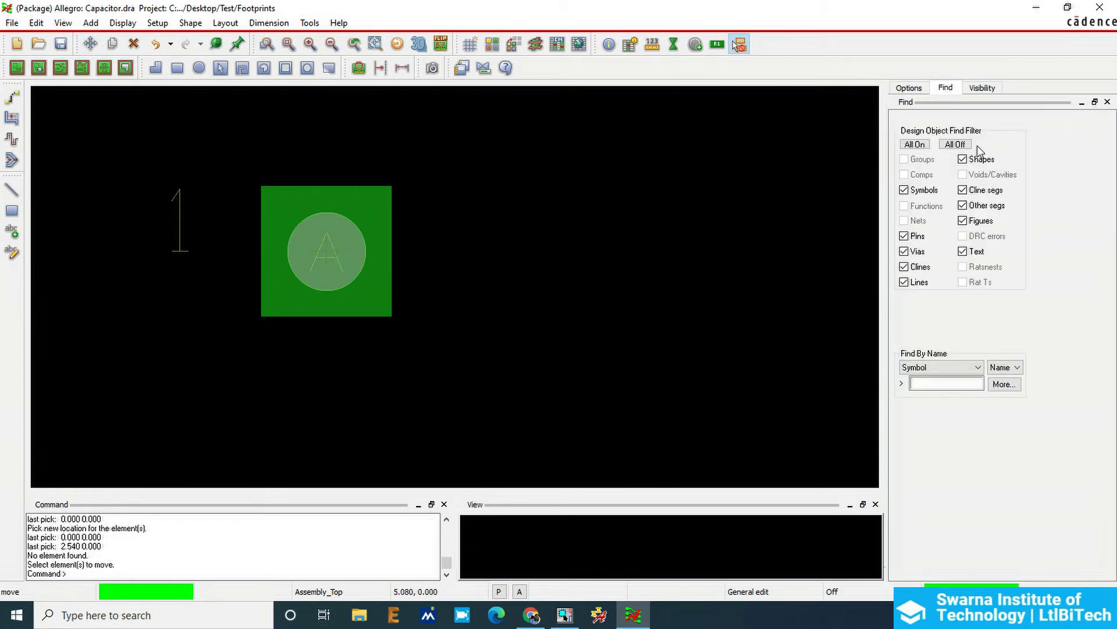
{"action": "left_click", "coordinate": [174, 249]}
{"action": "left_click", "coordinate": [331, 285]}
{"action": "right_click", "coordinate": [516, 229]}
{"action": "left_click", "coordinate": [554, 238]}
{"action": "right_click", "coordinate": [549, 230]}
{"action": "left_click", "coordinate": [556, 239]}
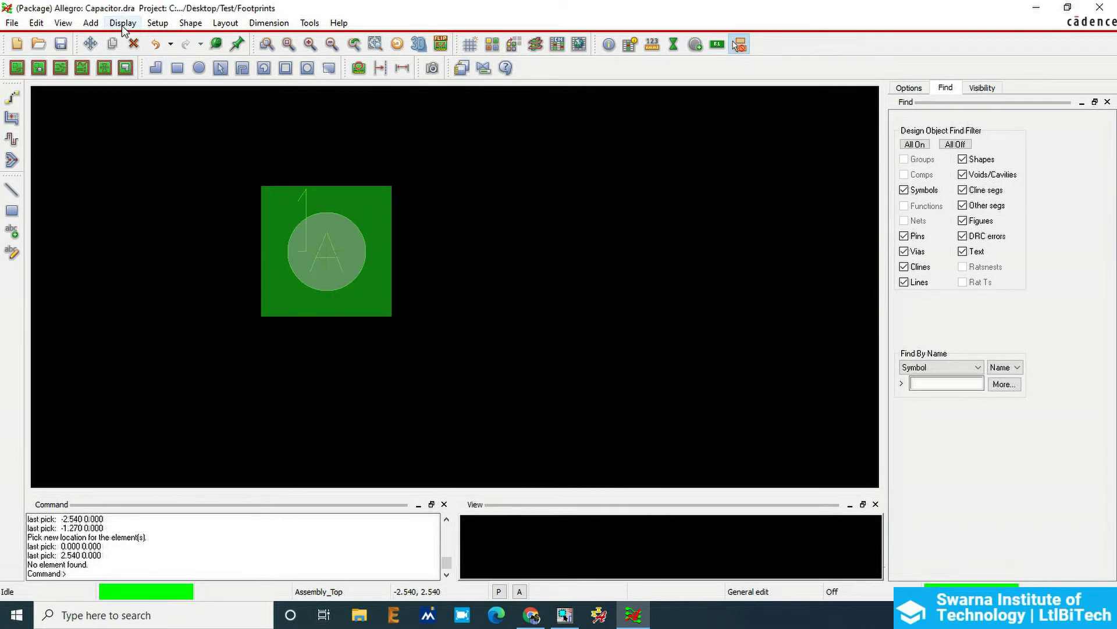
{"action": "left_click", "coordinate": [157, 23]}
Step: Shift the drawing origin by 2.54 in X through Design Parameters
{"action": "left_click", "coordinate": [168, 40]}
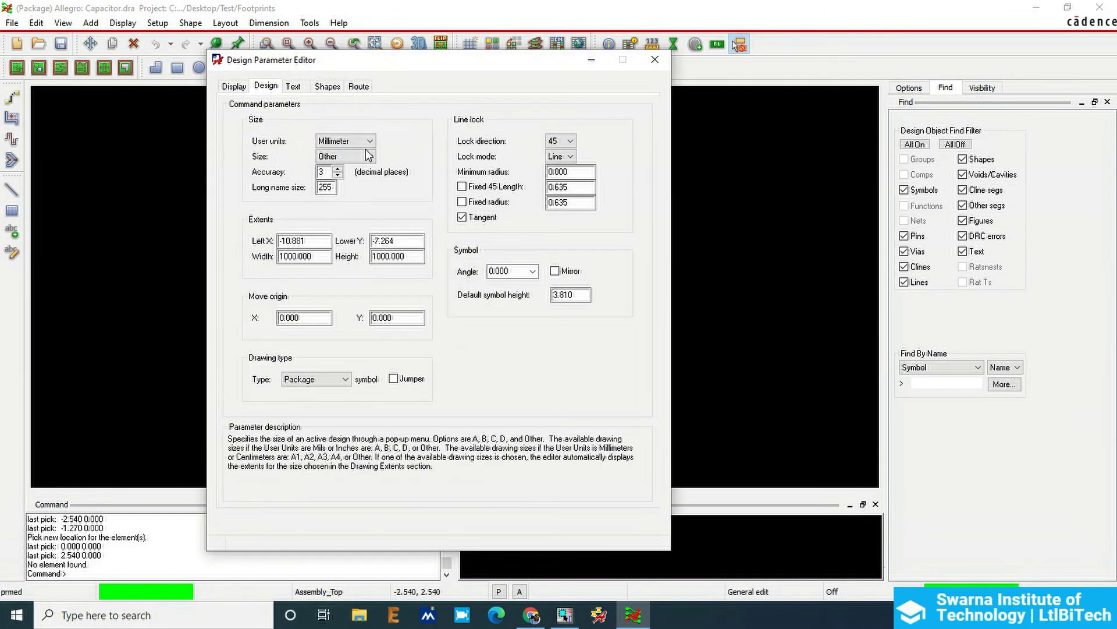
{"action": "double_click", "coordinate": [315, 317]}
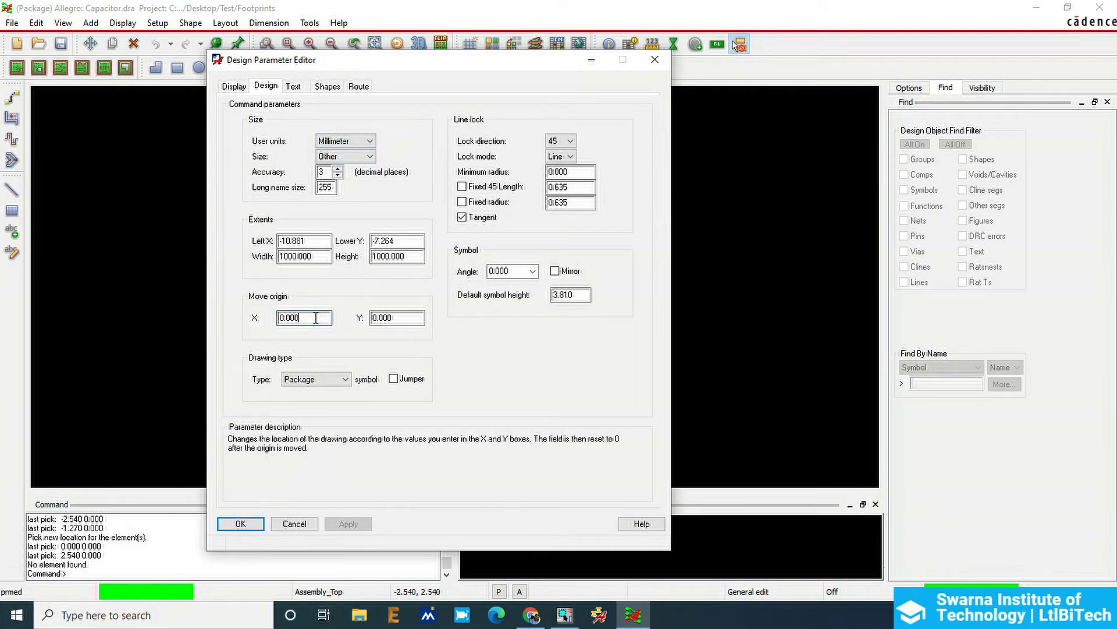
{"action": "type", "text": "2.54"}
{"action": "key", "text": "Return"}
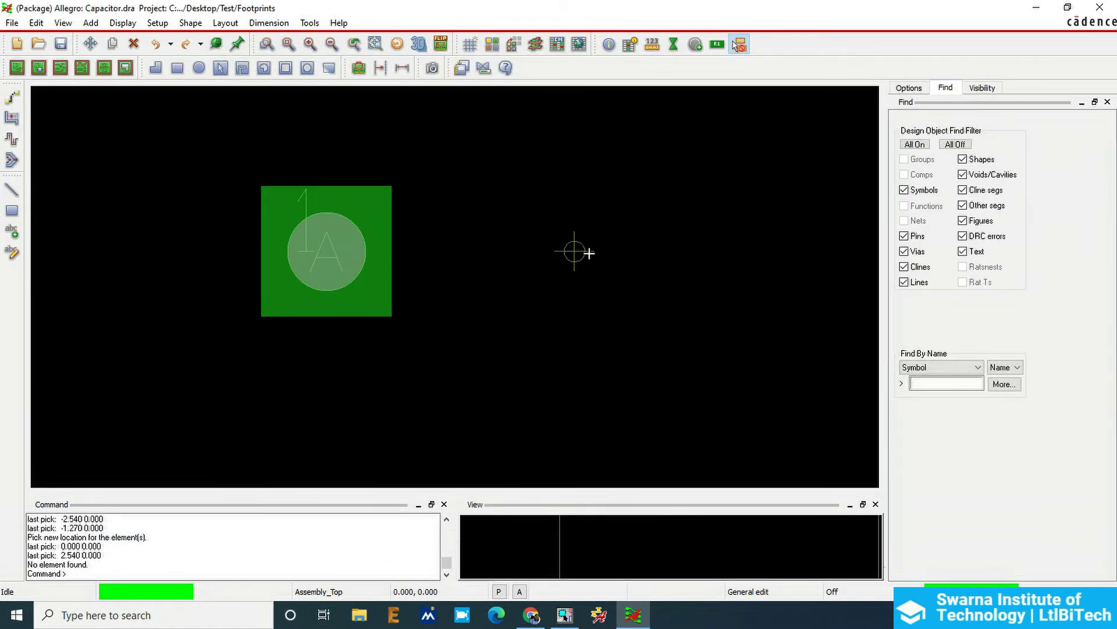
Step: Add pin 2 with the Cap2 padstack at X offset 0, beside pin 1
{"action": "left_click", "coordinate": [696, 46]}
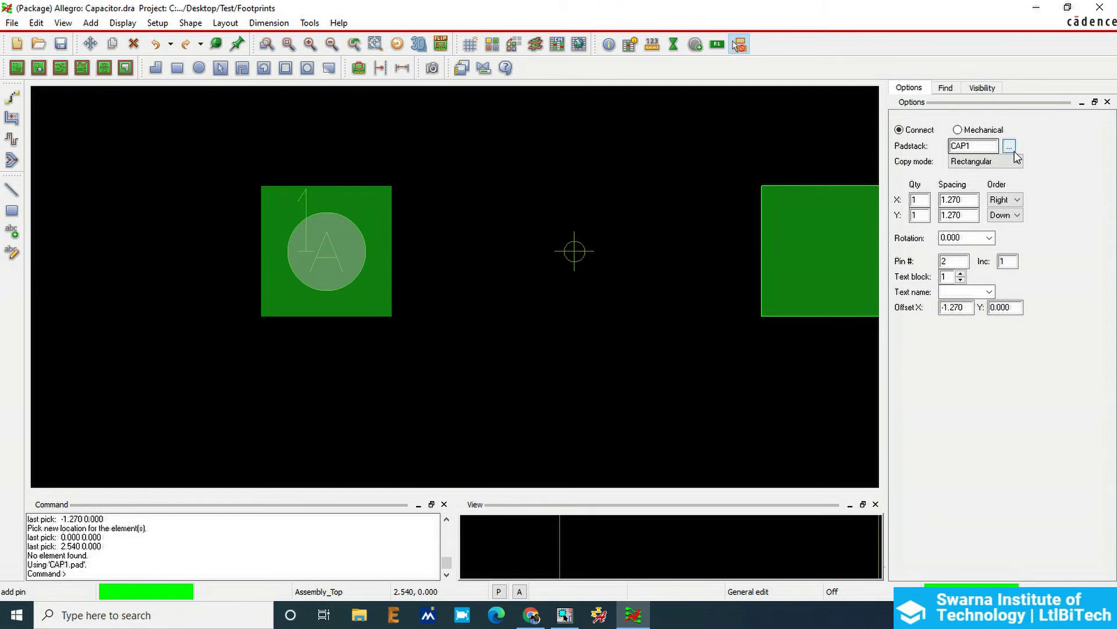
{"action": "left_click", "coordinate": [1010, 146]}
{"action": "left_click", "coordinate": [300, 252]}
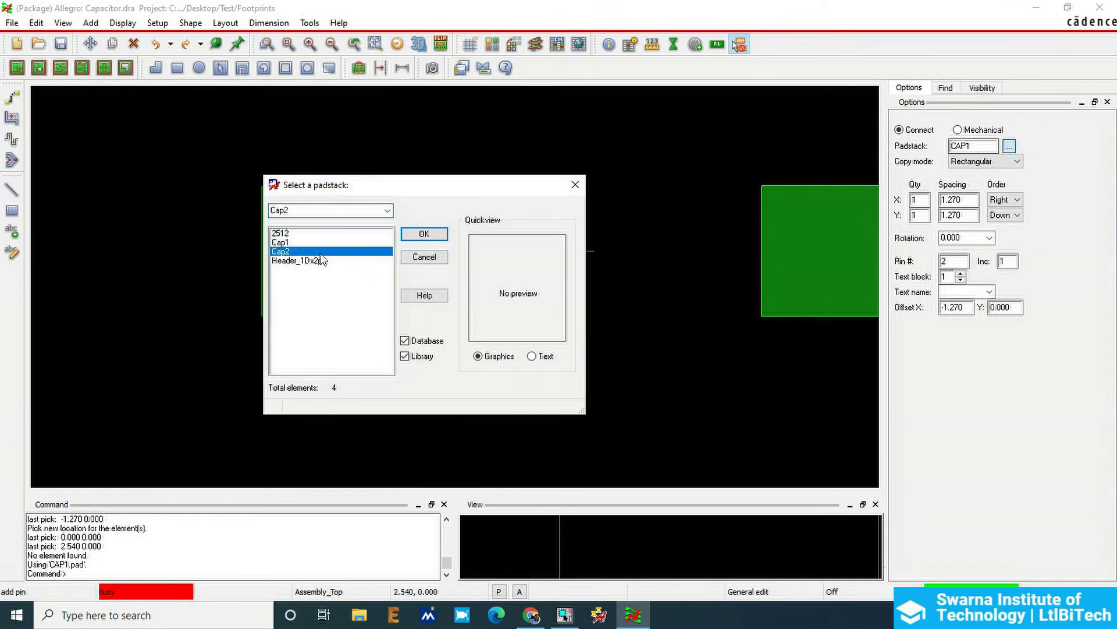
{"action": "left_click", "coordinate": [420, 235]}
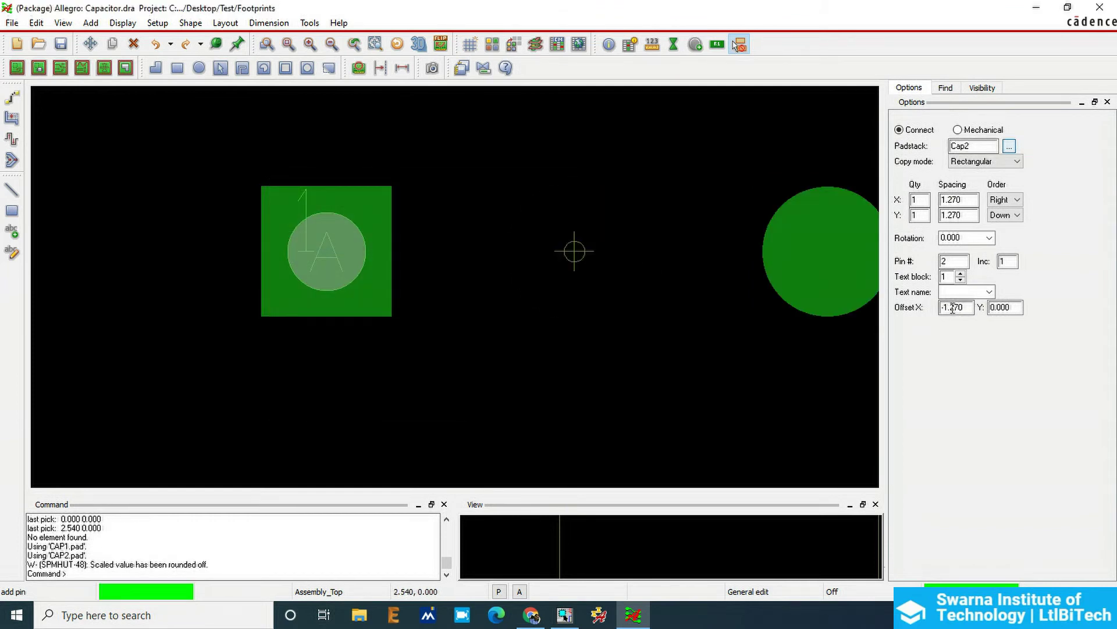
{"action": "left_click_drag", "start_coordinate": [968, 308], "coordinate": [905, 307]}
{"action": "type", "text": "0"}
{"action": "key", "text": "Tab"}
{"action": "left_click", "coordinate": [582, 256]}
{"action": "right_click", "coordinate": [617, 226]}
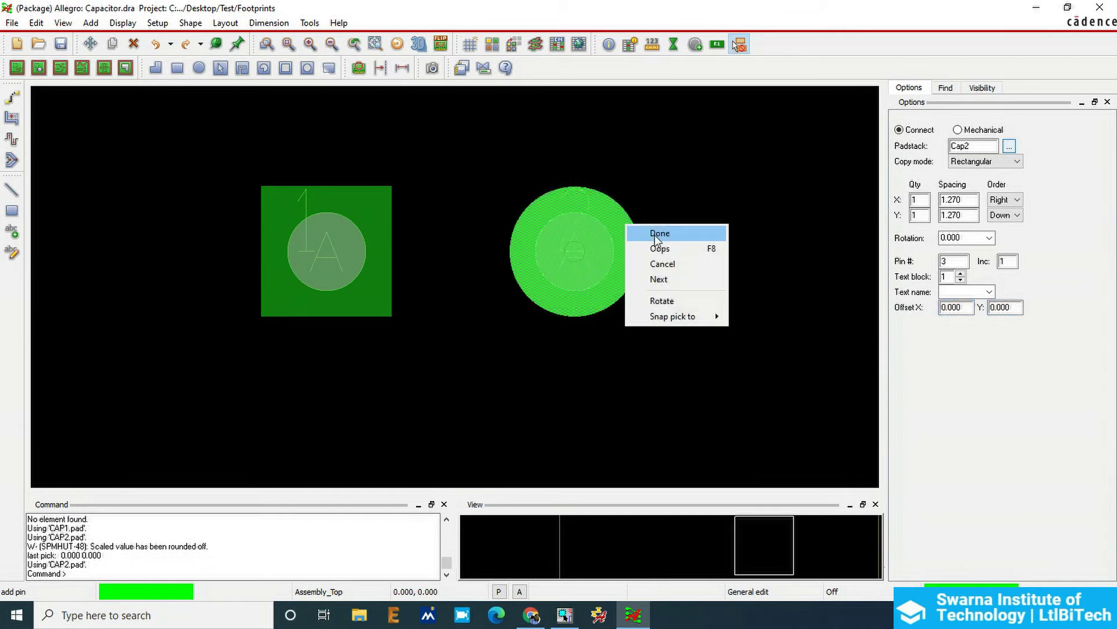
{"action": "left_click", "coordinate": [640, 231]}
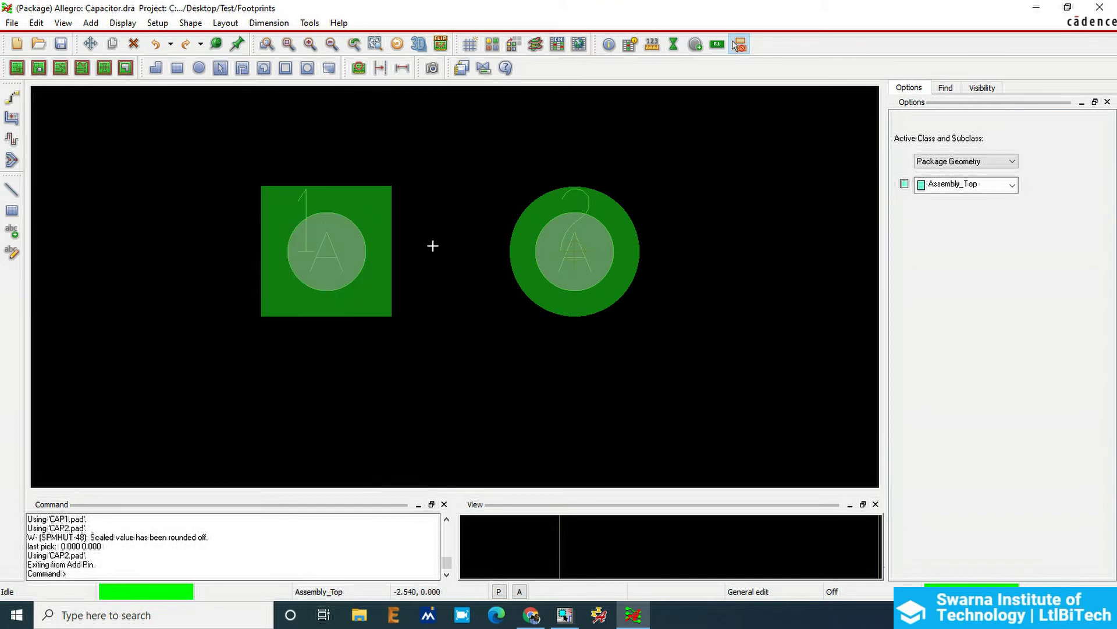
Step: Move the drawing origin 1.25 mm in X so it sits between pins 1 and 2
{"action": "left_click", "coordinate": [158, 23]}
{"action": "left_click", "coordinate": [162, 33]}
{"action": "left_click", "coordinate": [266, 86]}
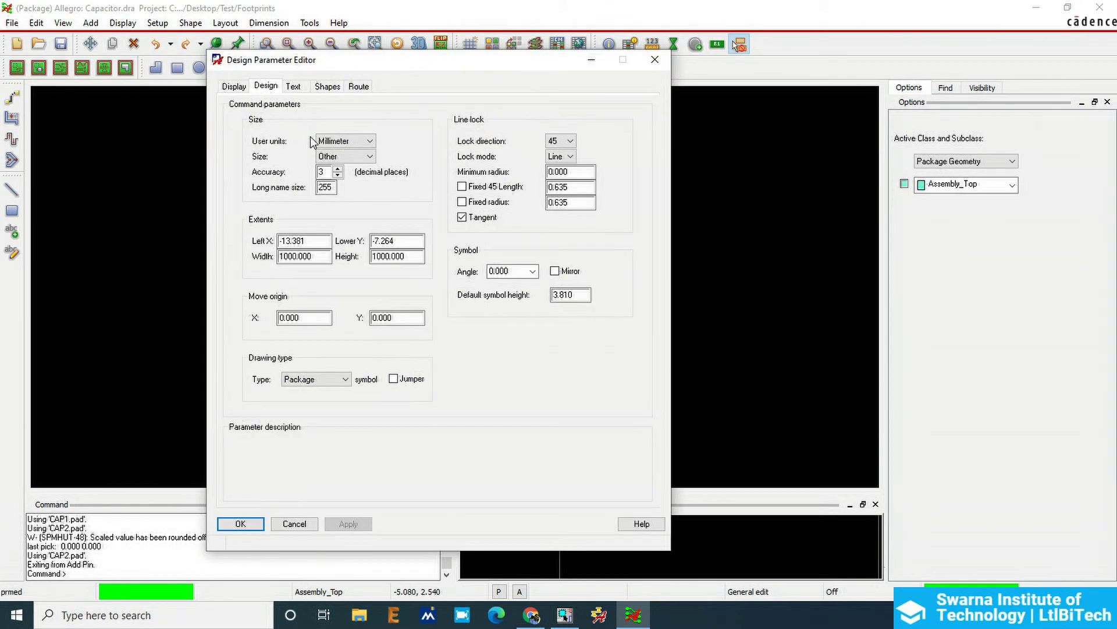
{"action": "left_click", "coordinate": [326, 315]}
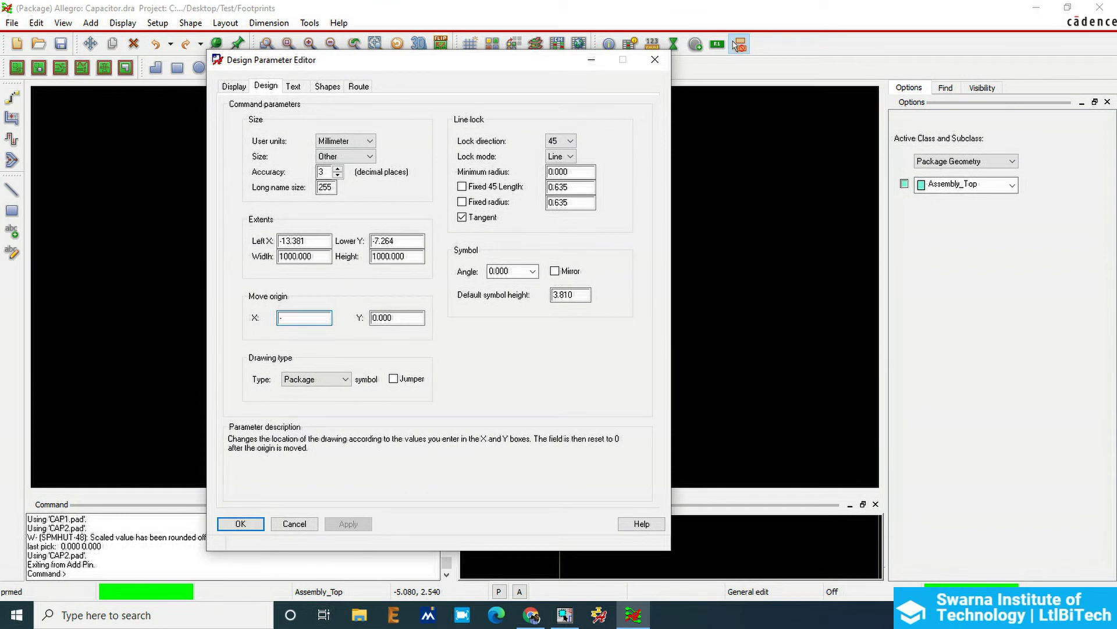
{"action": "key", "text": "Return"}
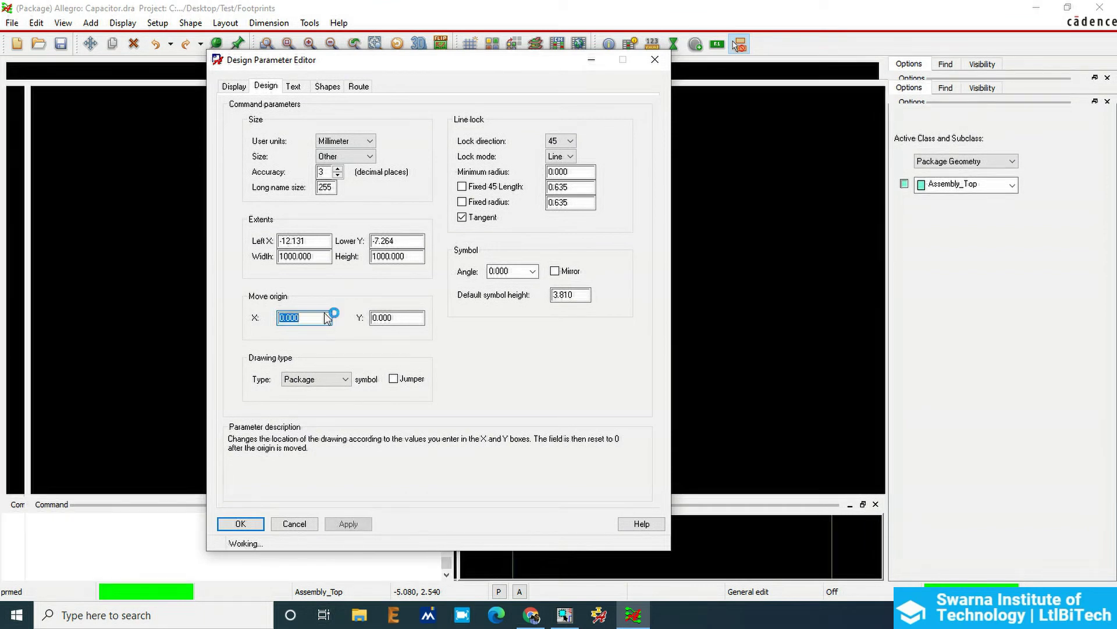
{"action": "key", "text": "Return"}
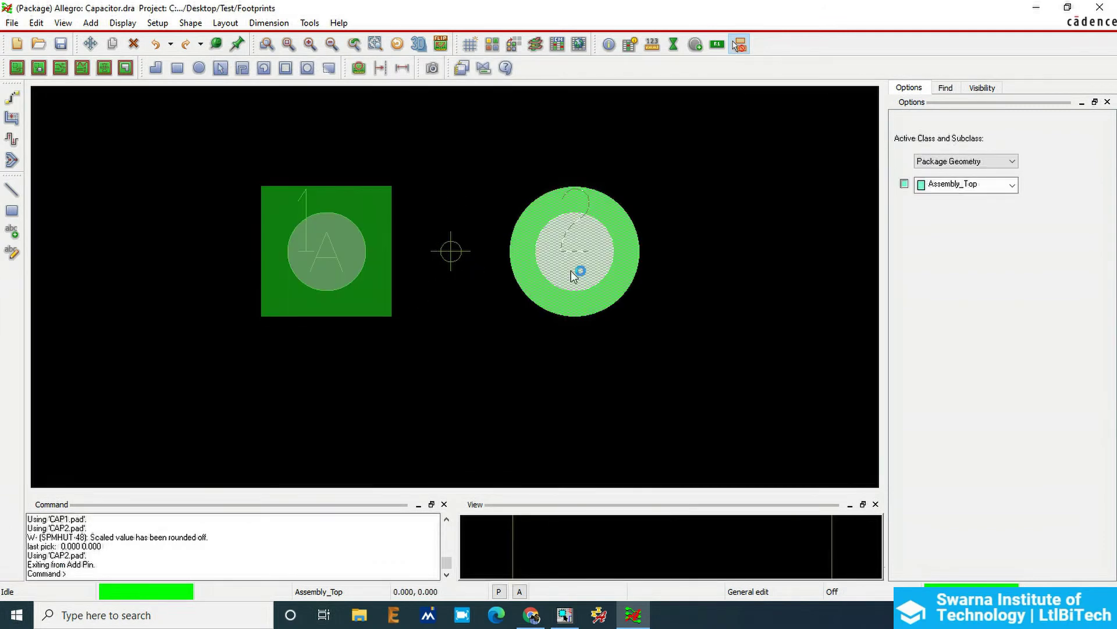
{"action": "scroll", "coordinate": [570, 269], "scroll_direction": "down", "scroll_amount": 1}
Step: Highlight the 6.3 body diameter φD in the datasheet, then return to Allegro
{"action": "left_click", "coordinate": [531, 614]}
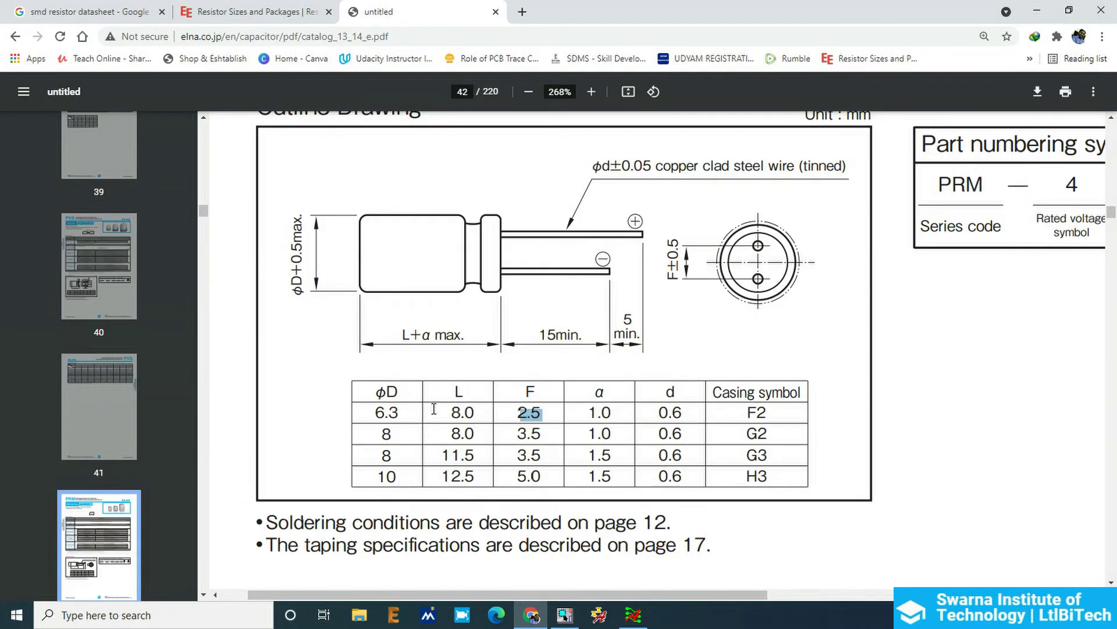
{"action": "left_click_drag", "start_coordinate": [407, 413], "coordinate": [362, 416]}
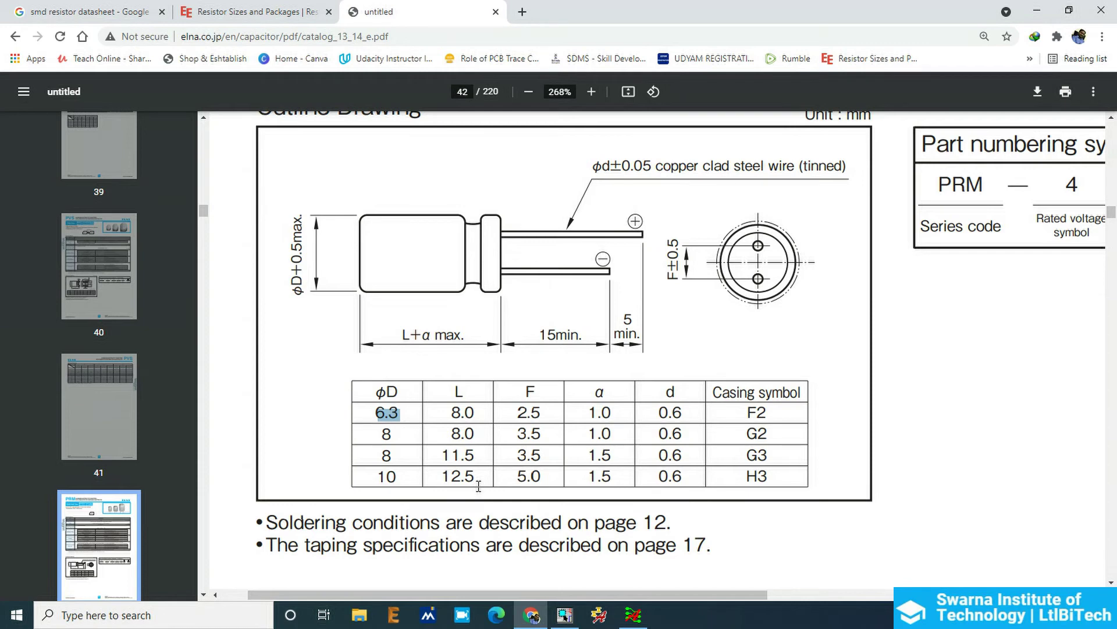
{"action": "left_click", "coordinate": [633, 614]}
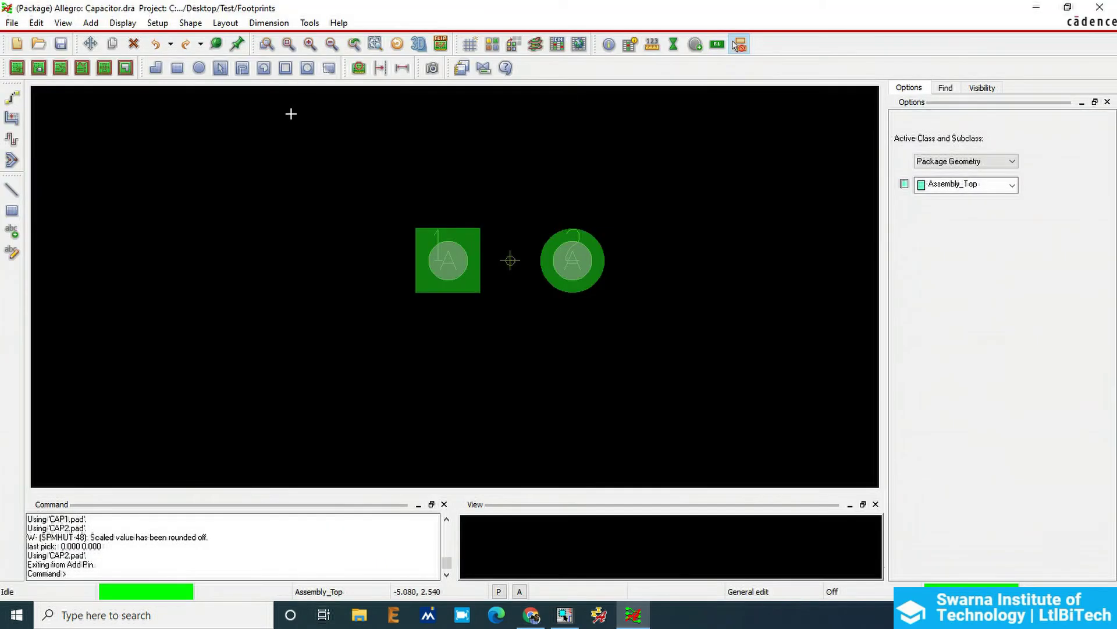
Step: Start an Add Circle on Assembly_Top with a line width of 0.1
{"action": "left_click", "coordinate": [88, 22]}
{"action": "left_click", "coordinate": [114, 83]}
{"action": "left_click", "coordinate": [90, 23]}
{"action": "left_click", "coordinate": [90, 23]}
{"action": "left_click", "coordinate": [90, 22]}
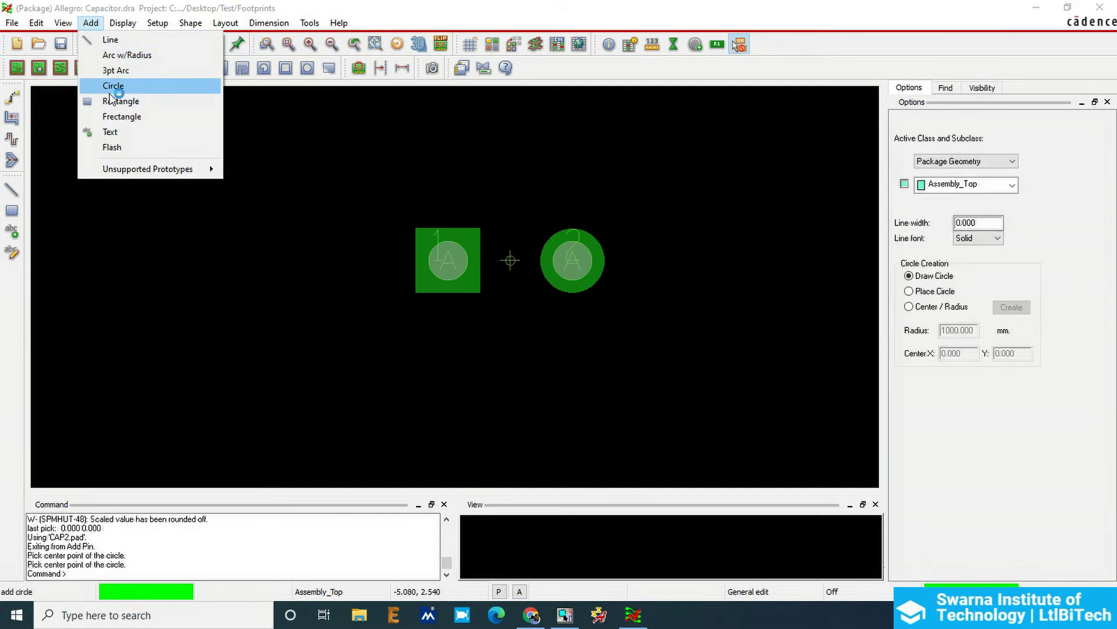
{"action": "left_click", "coordinate": [110, 91]}
{"action": "left_click", "coordinate": [1012, 161]}
{"action": "left_click", "coordinate": [1012, 161]}
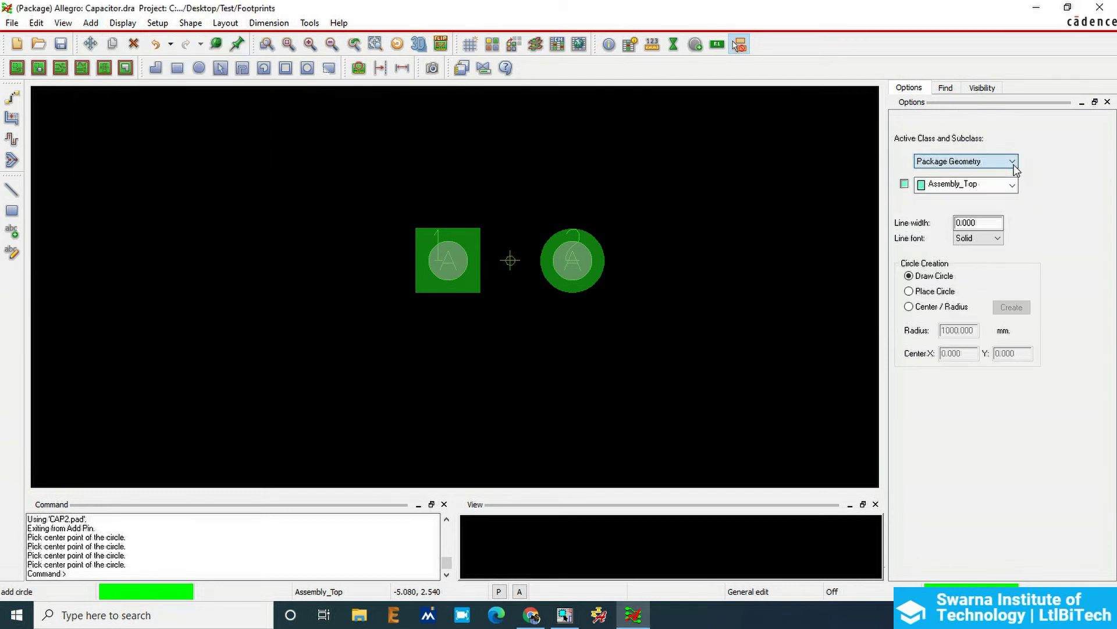
{"action": "left_click", "coordinate": [1013, 185]}
{"action": "left_click", "coordinate": [1014, 185]}
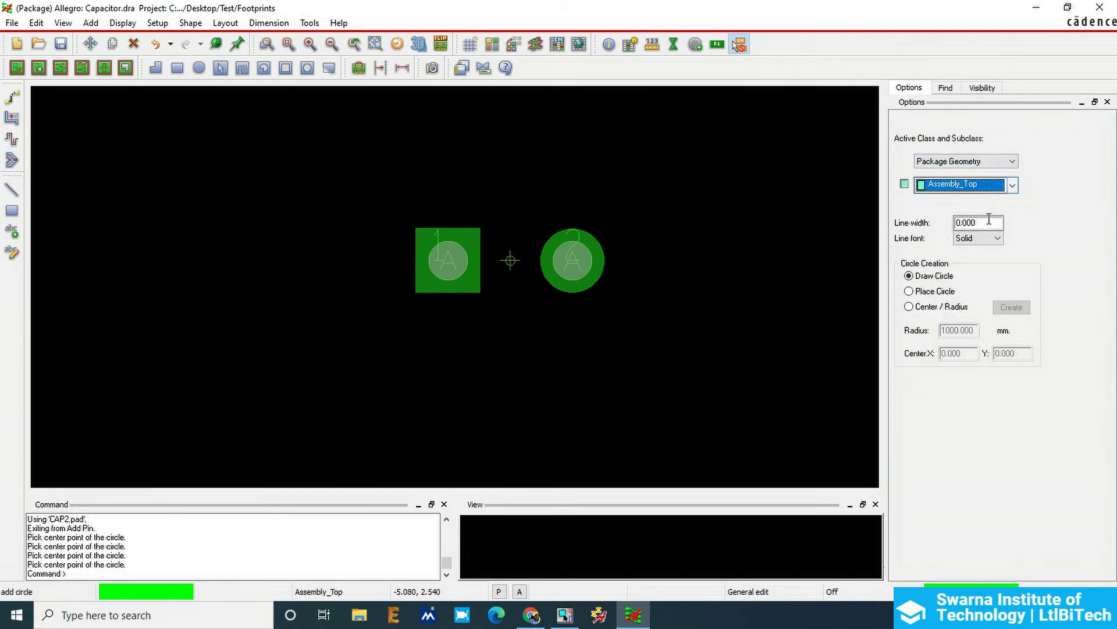
{"action": "left_click_drag", "start_coordinate": [990, 222], "coordinate": [963, 209]}
{"action": "type", "text": "0."}
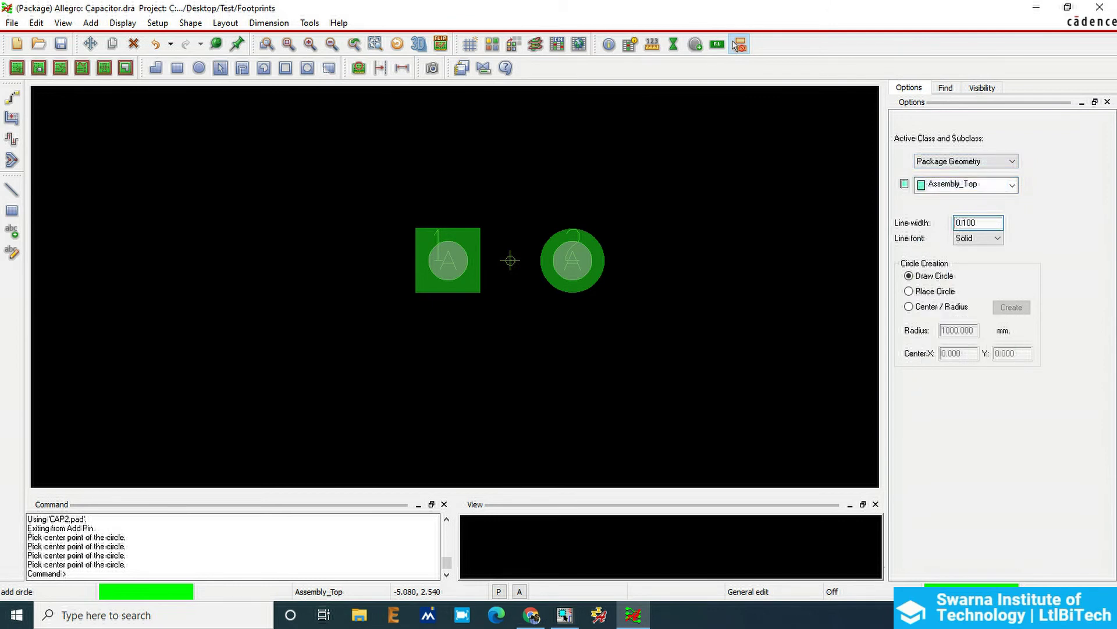
Step: Create the circle by Center / Radius at the origin with radius 3.15, then finish
{"action": "left_click", "coordinate": [909, 307]}
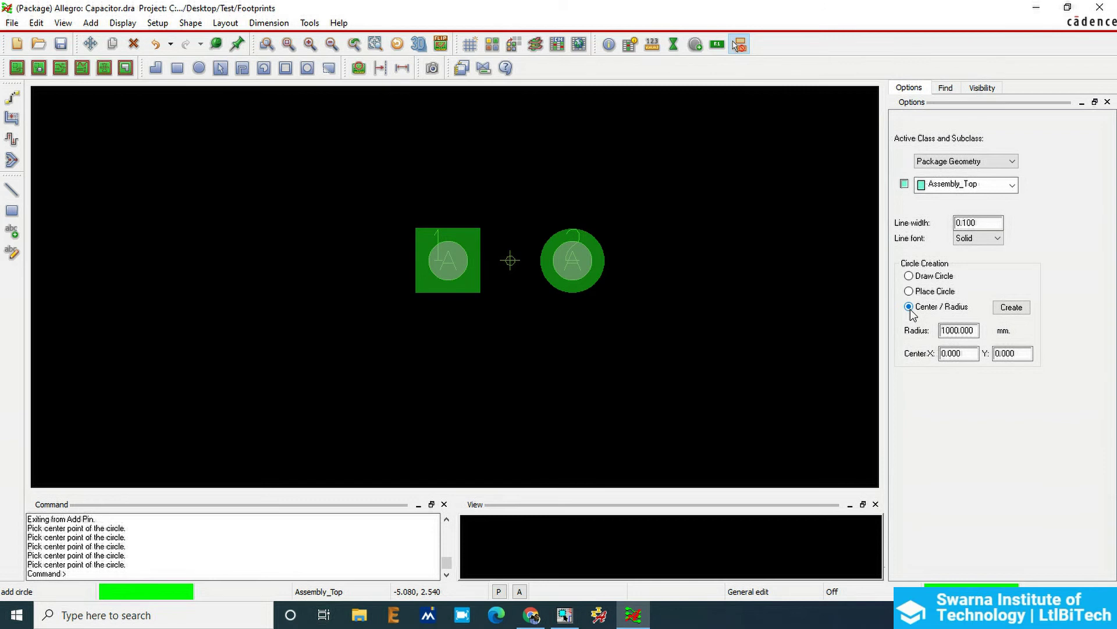
{"action": "left_click", "coordinate": [969, 330]}
{"action": "left_click", "coordinate": [962, 331]}
{"action": "double_click", "coordinate": [969, 330]}
{"action": "type", "text": "3.15"}
{"action": "key", "text": "Tab"}
{"action": "left_click", "coordinate": [1012, 306]}
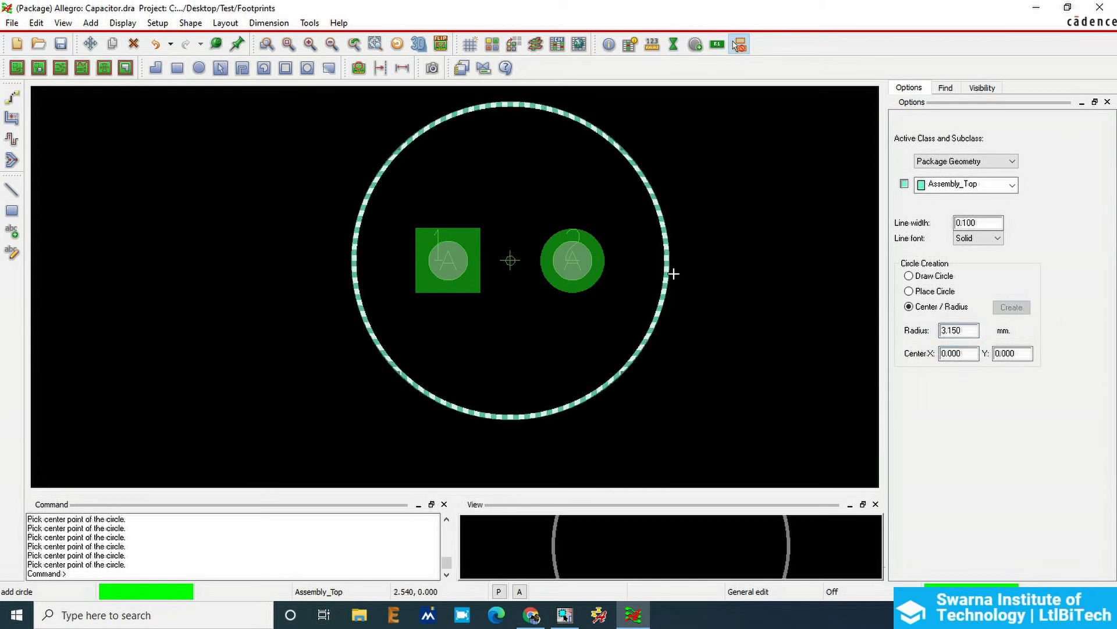
{"action": "right_click", "coordinate": [735, 269]}
{"action": "left_click", "coordinate": [757, 269]}
Step: Start another circle on Silkscreen_Top with a line width of 0.127
{"action": "scroll", "coordinate": [490, 272], "scroll_direction": "down", "scroll_amount": 1}
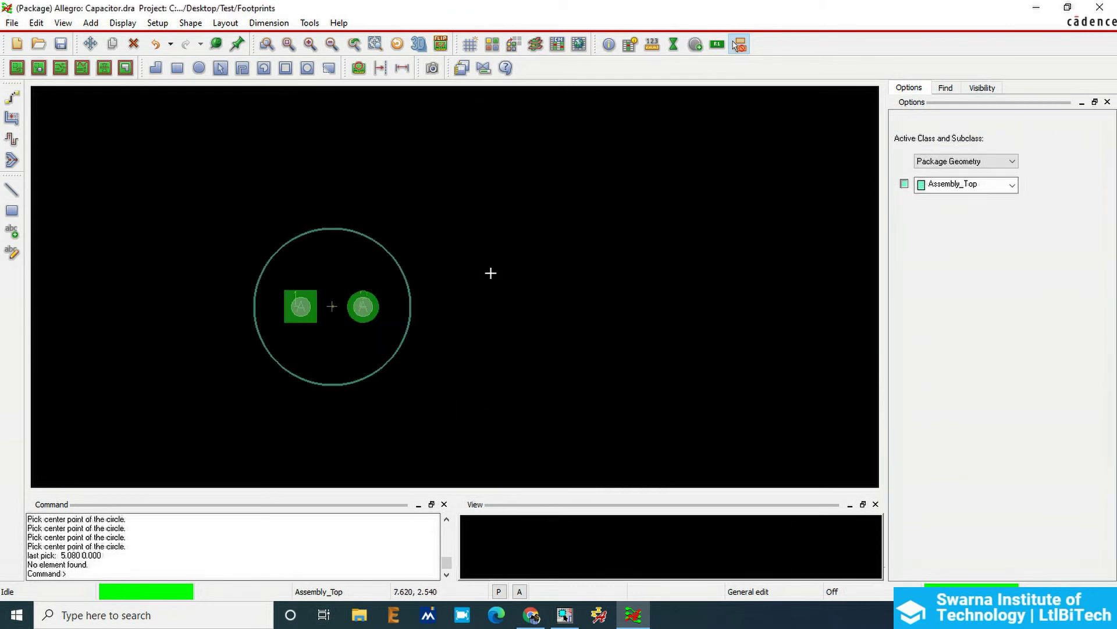
{"action": "scroll", "coordinate": [212, 339], "scroll_direction": "up", "scroll_amount": 1}
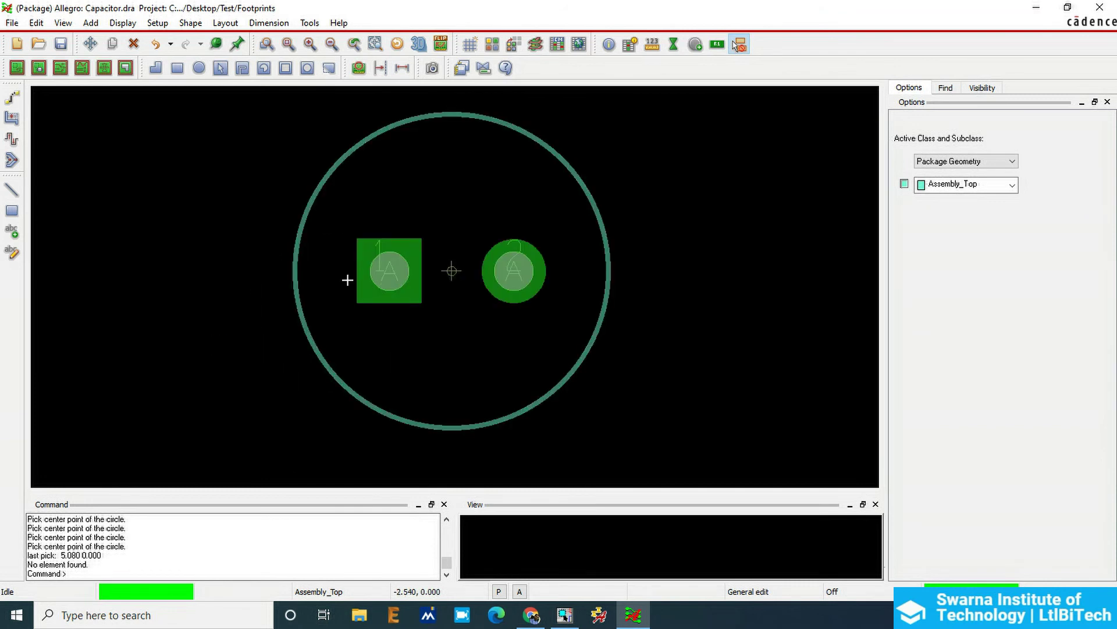
{"action": "left_click", "coordinate": [90, 22]}
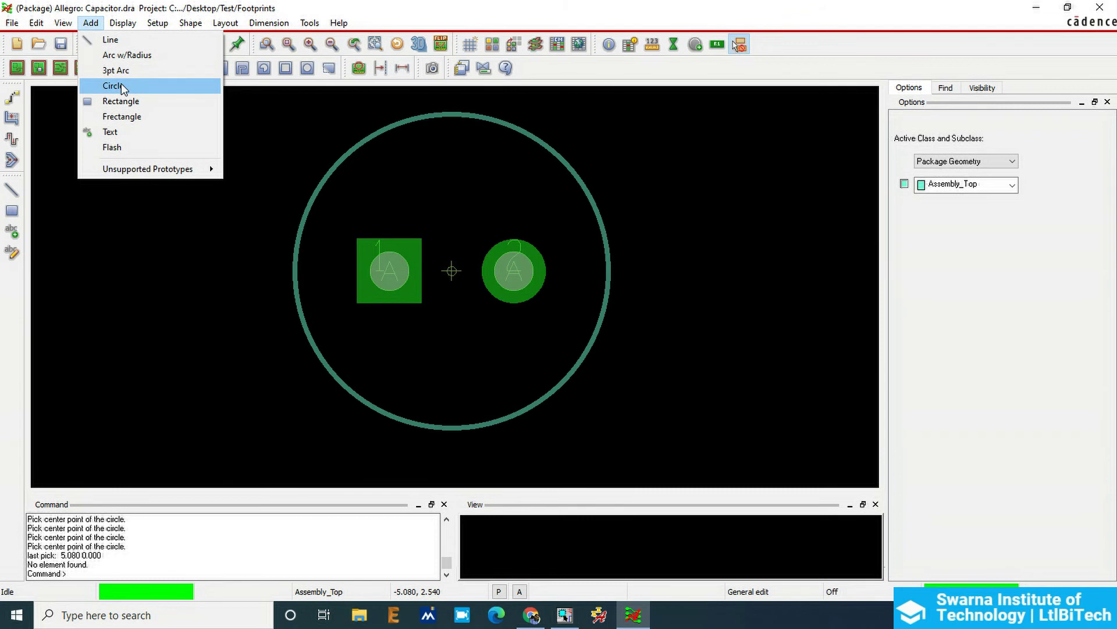
{"action": "left_click", "coordinate": [112, 86]}
{"action": "left_click", "coordinate": [989, 185]}
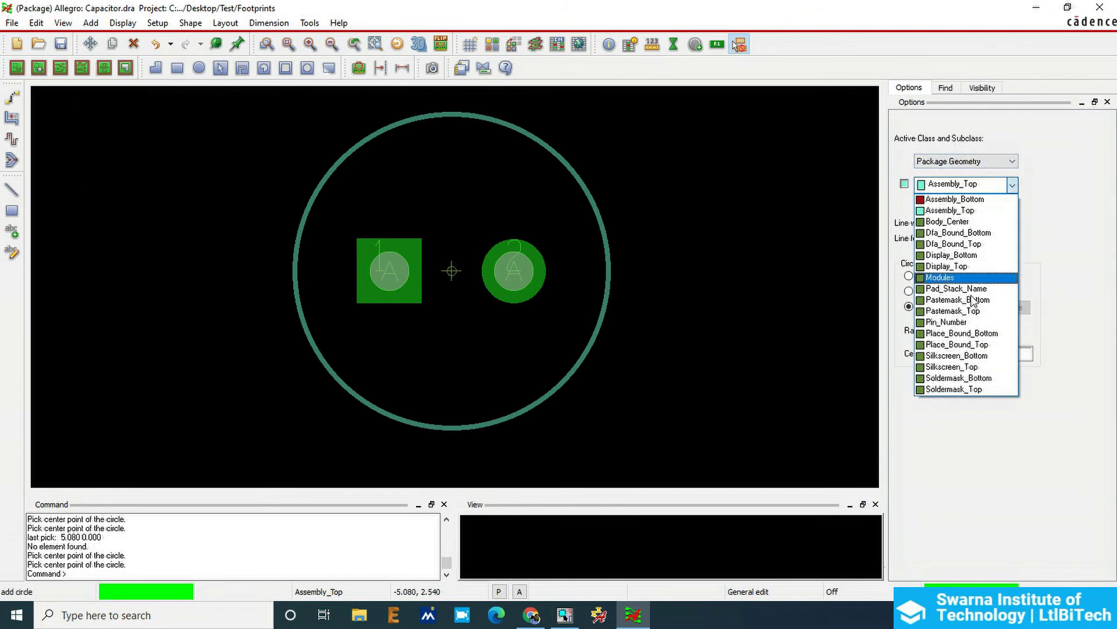
{"action": "left_click", "coordinate": [976, 372]}
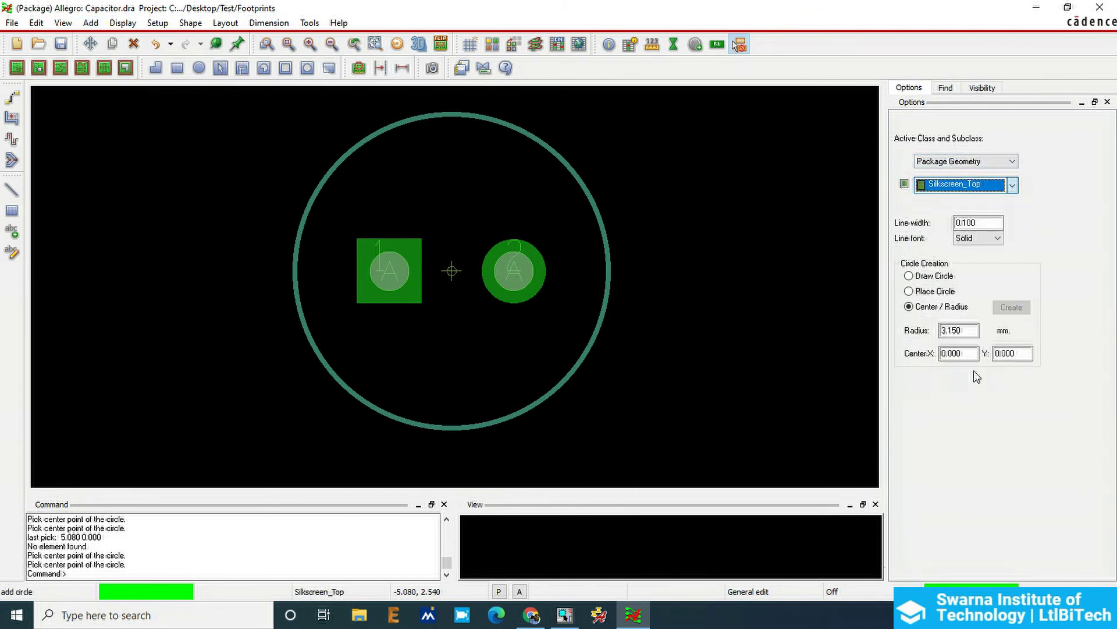
{"action": "double_click", "coordinate": [990, 224]}
{"action": "type", "text": "0.127"}
Step: Switch to on-canvas drawing, set the circle centre at the origin, and open Design Parameters
{"action": "left_click", "coordinate": [920, 277]}
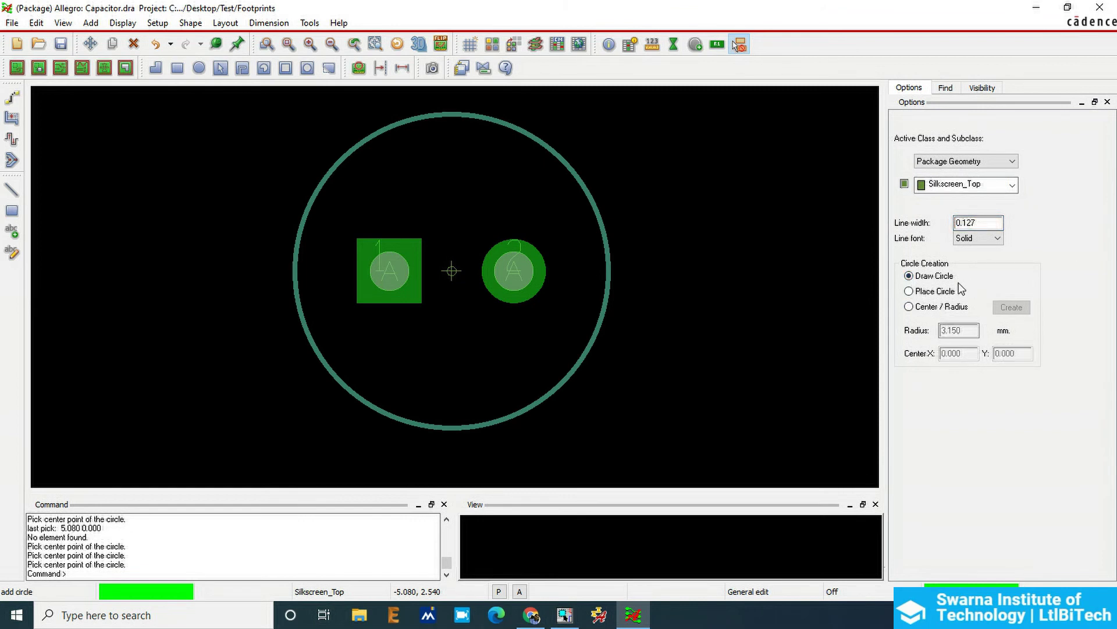
{"action": "scroll", "coordinate": [454, 266], "scroll_direction": "up", "scroll_amount": 5}
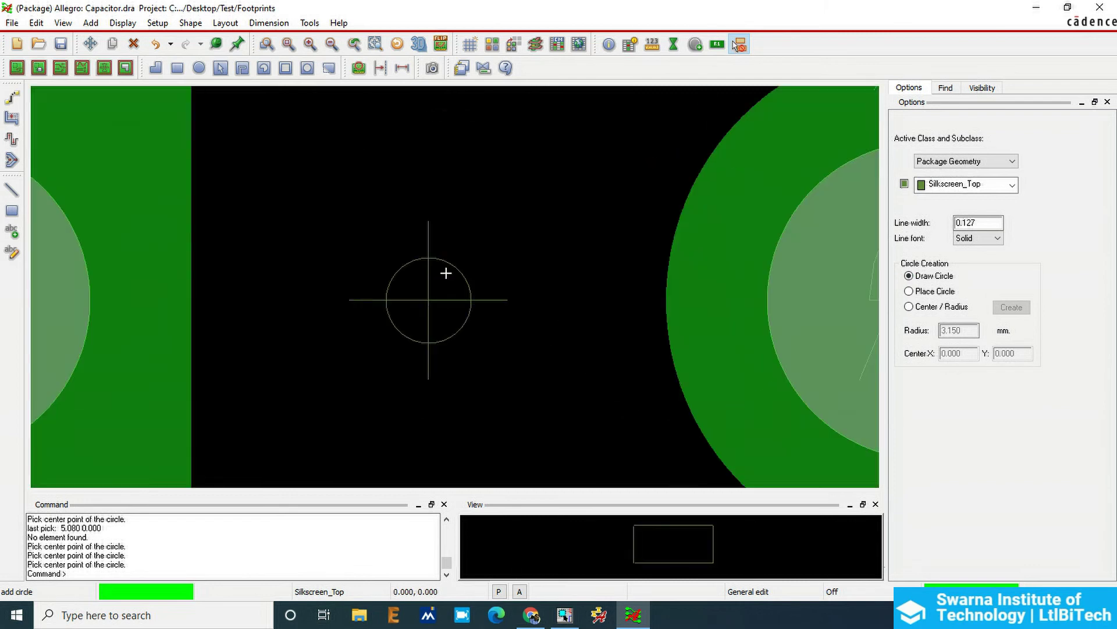
{"action": "left_click", "coordinate": [428, 299]}
{"action": "scroll", "coordinate": [386, 247], "scroll_direction": "down", "scroll_amount": 5}
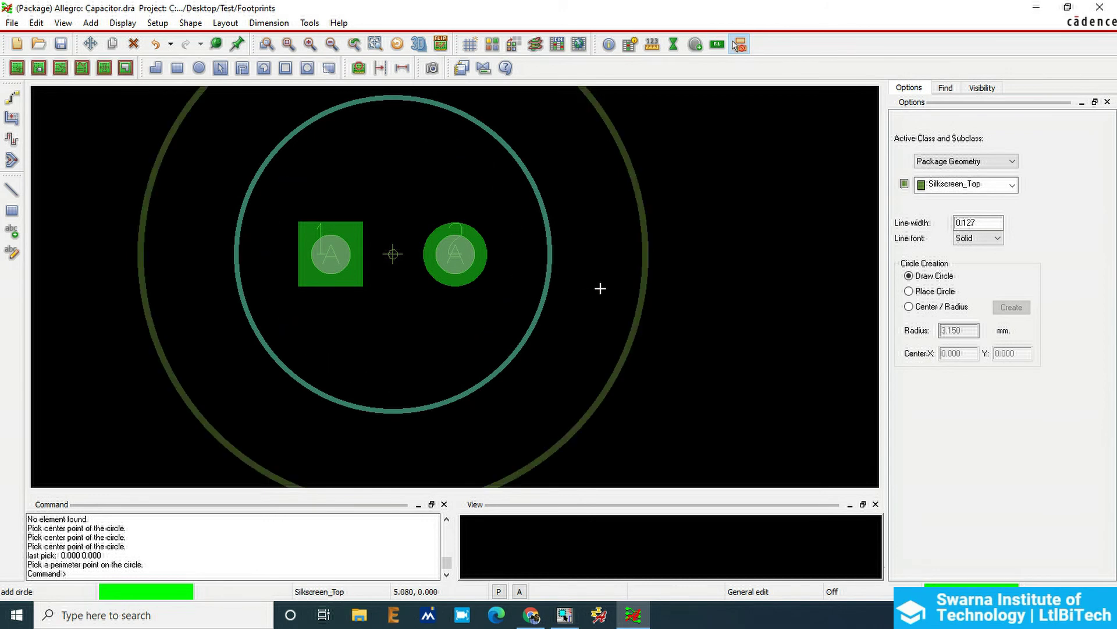
{"action": "left_click", "coordinate": [157, 23]}
{"action": "left_click", "coordinate": [199, 40]}
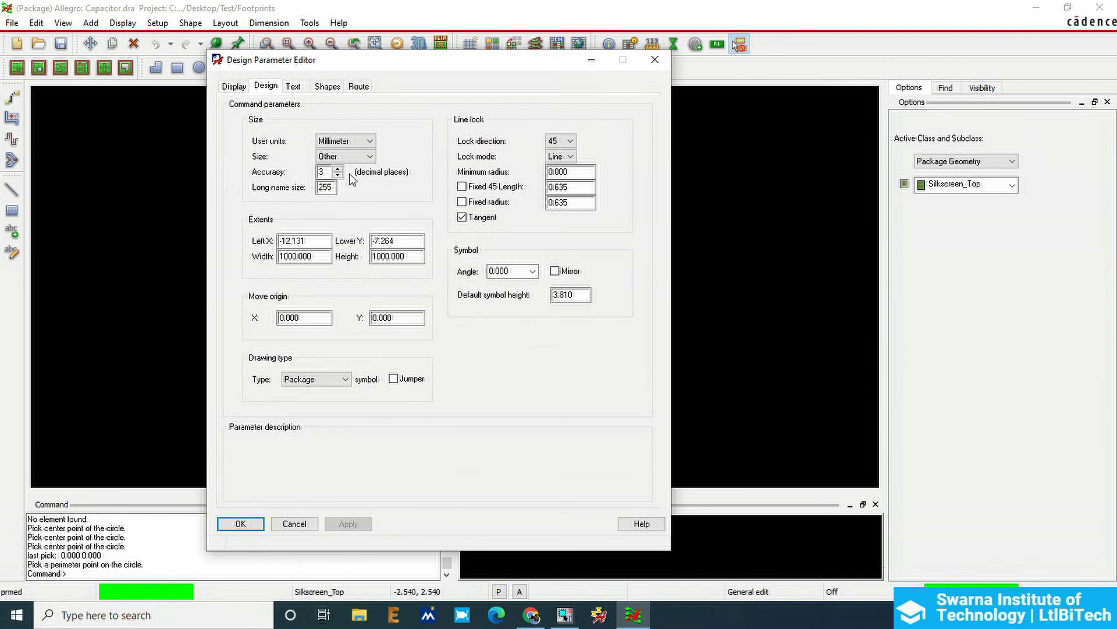
Step: Set Non-Etch and All Etch grid spacing to 0.1 and close the Design Parameter Editor
{"action": "left_click", "coordinate": [234, 86]}
{"action": "left_click", "coordinate": [608, 380]}
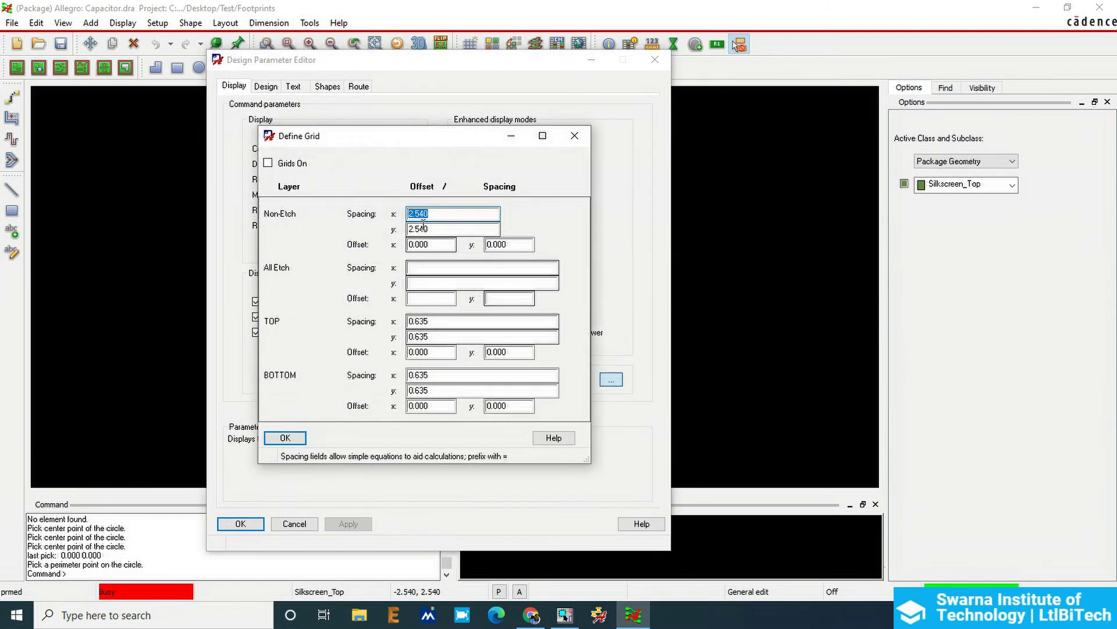
{"action": "type", "text": "0.1"}
{"action": "key", "text": "Tab"}
{"action": "type", "text": "0.1"}
{"action": "key", "text": "Tab"}
{"action": "key", "text": "Tab"}
{"action": "key", "text": "Tab"}
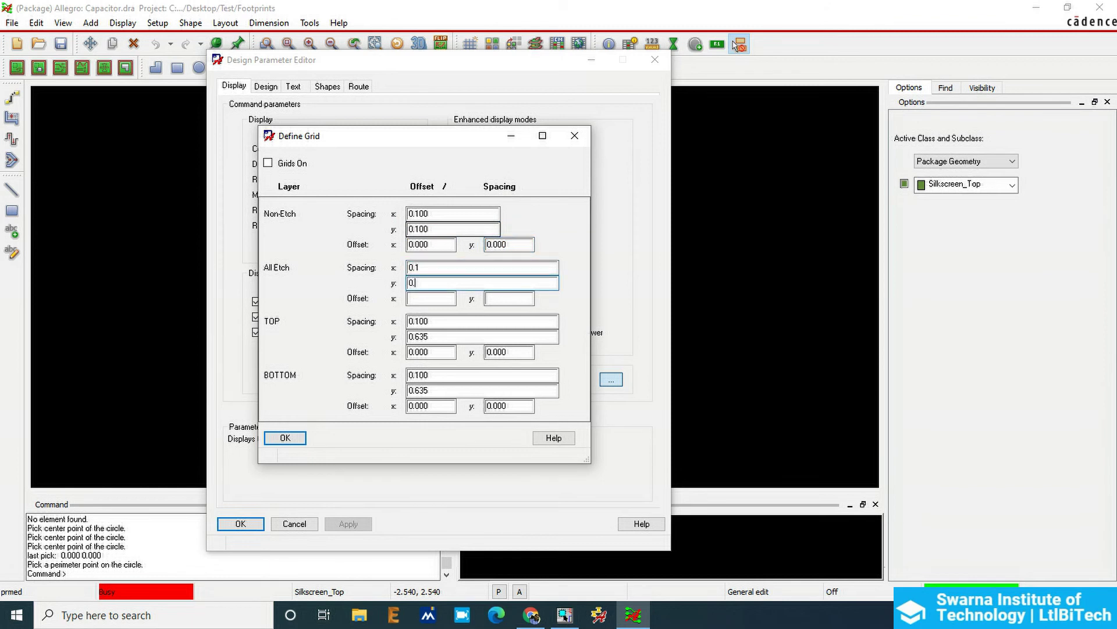
{"action": "key", "text": "Return"}
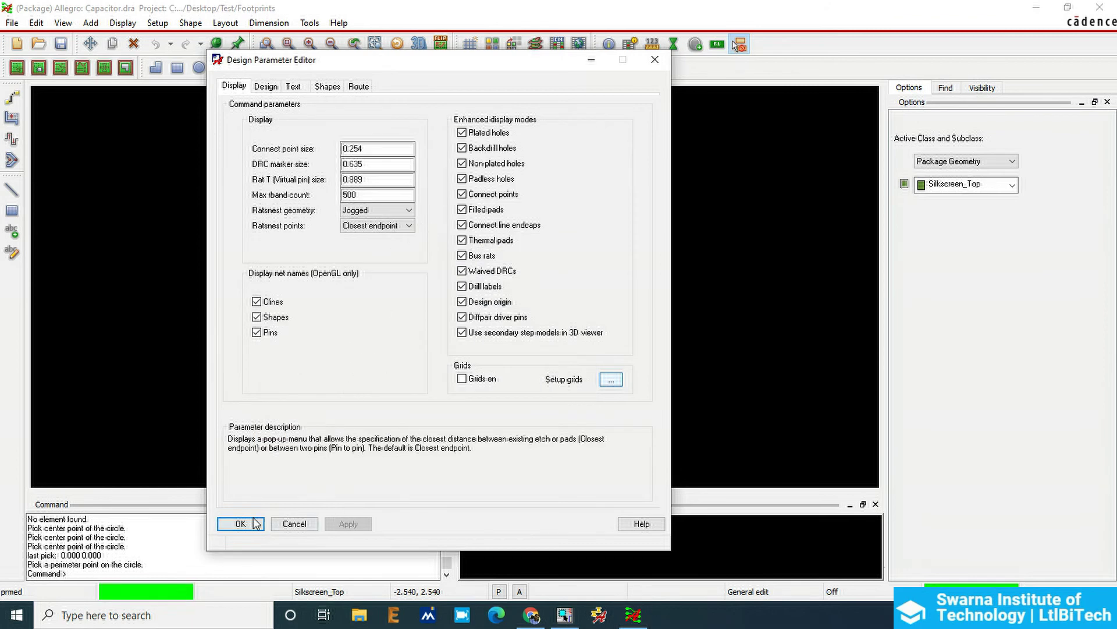
{"action": "left_click", "coordinate": [243, 523]}
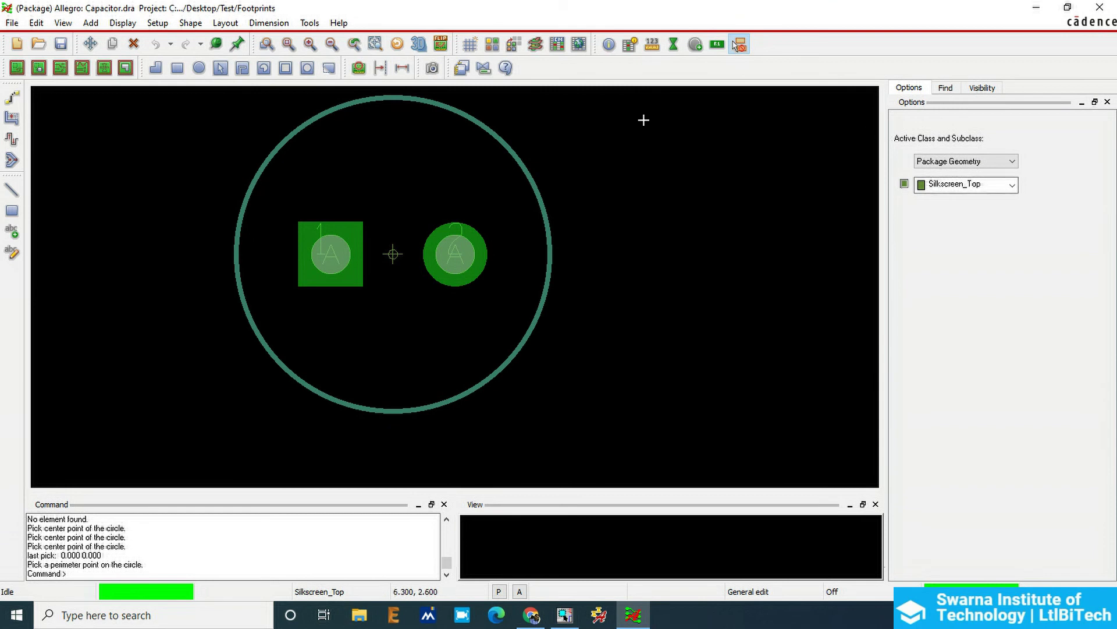
Step: Draw a Silkscreen_Top circle of about 3.985 mm radius, centred on the origin, outside the assembly circle
{"action": "left_click", "coordinate": [90, 23]}
{"action": "left_click", "coordinate": [113, 86]}
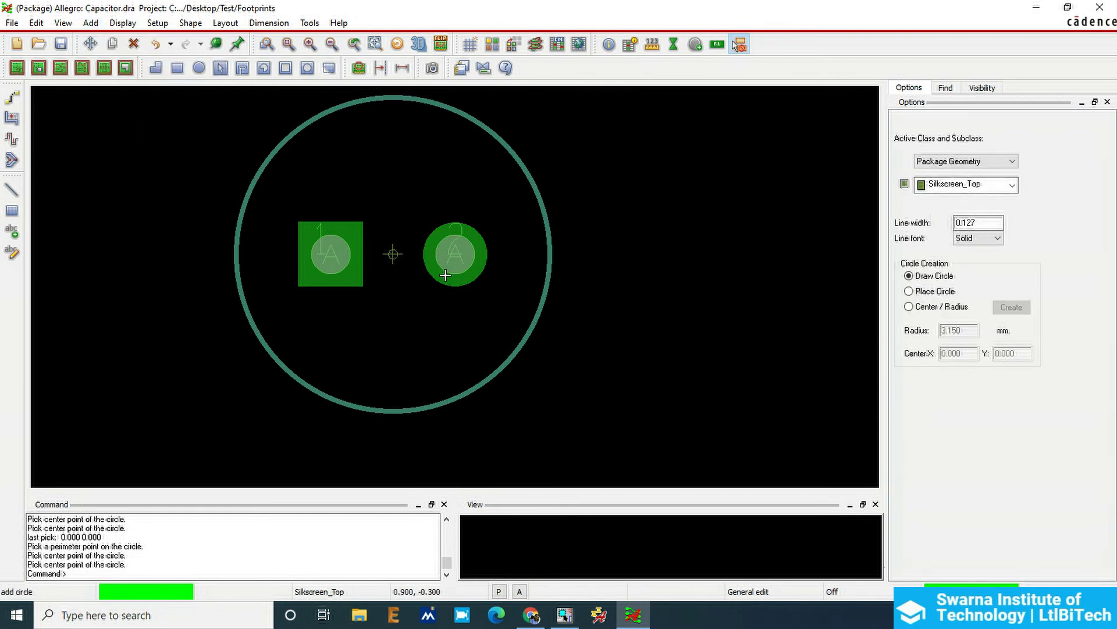
{"action": "scroll", "coordinate": [367, 259], "scroll_direction": "up", "scroll_amount": 2}
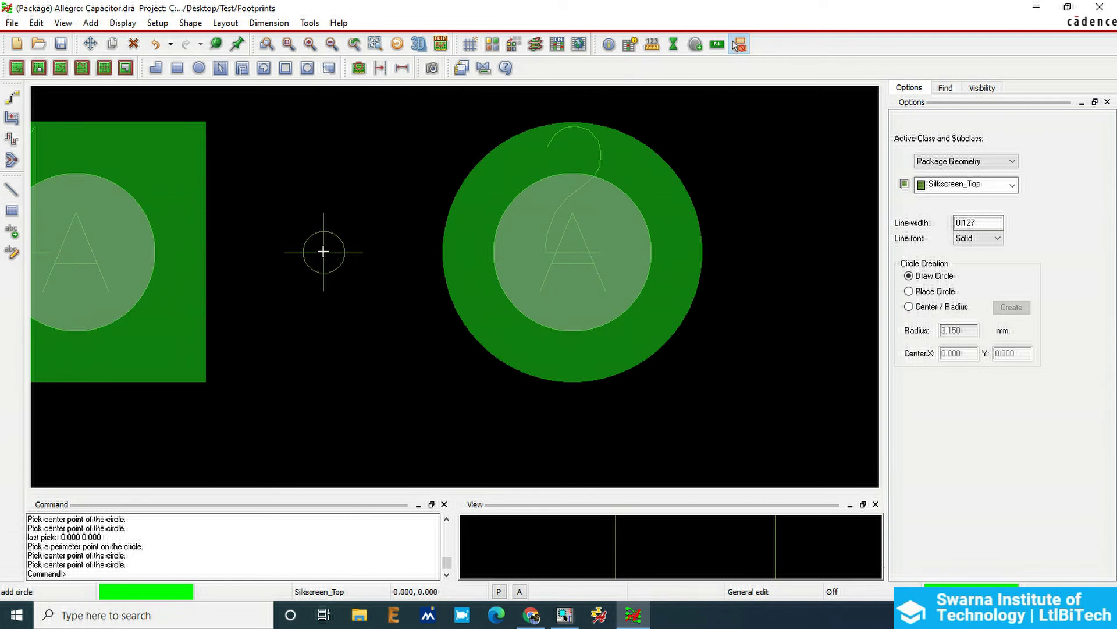
{"action": "left_click", "coordinate": [323, 251]}
{"action": "scroll", "coordinate": [325, 239], "scroll_direction": "down", "scroll_amount": 2}
{"action": "scroll", "coordinate": [444, 264], "scroll_direction": "down", "scroll_amount": 1}
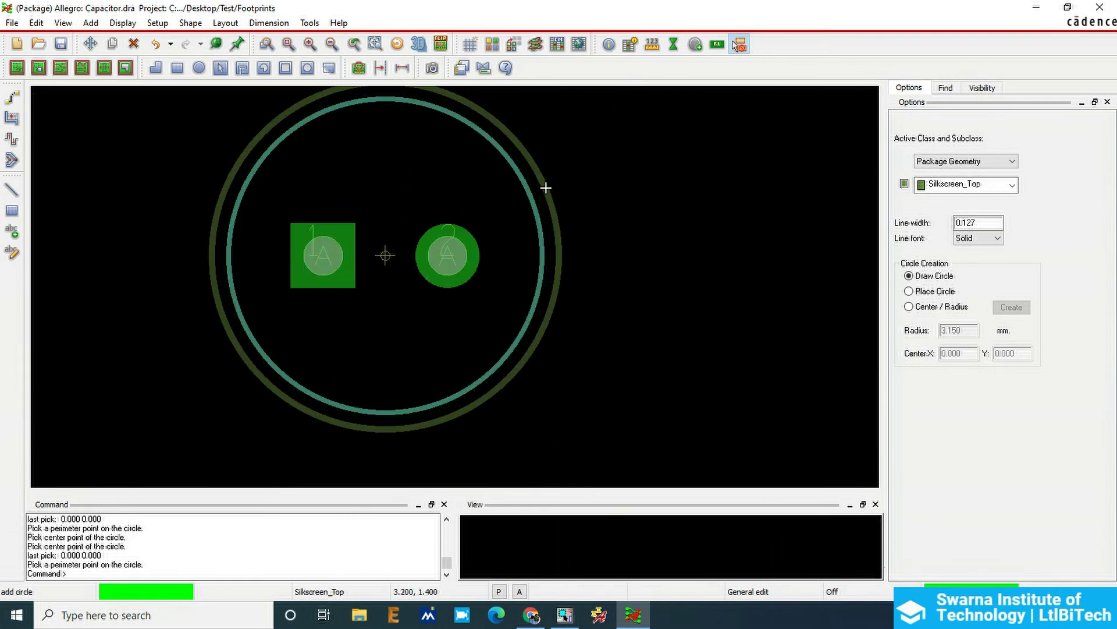
{"action": "left_click", "coordinate": [549, 189]}
{"action": "right_click", "coordinate": [626, 196]}
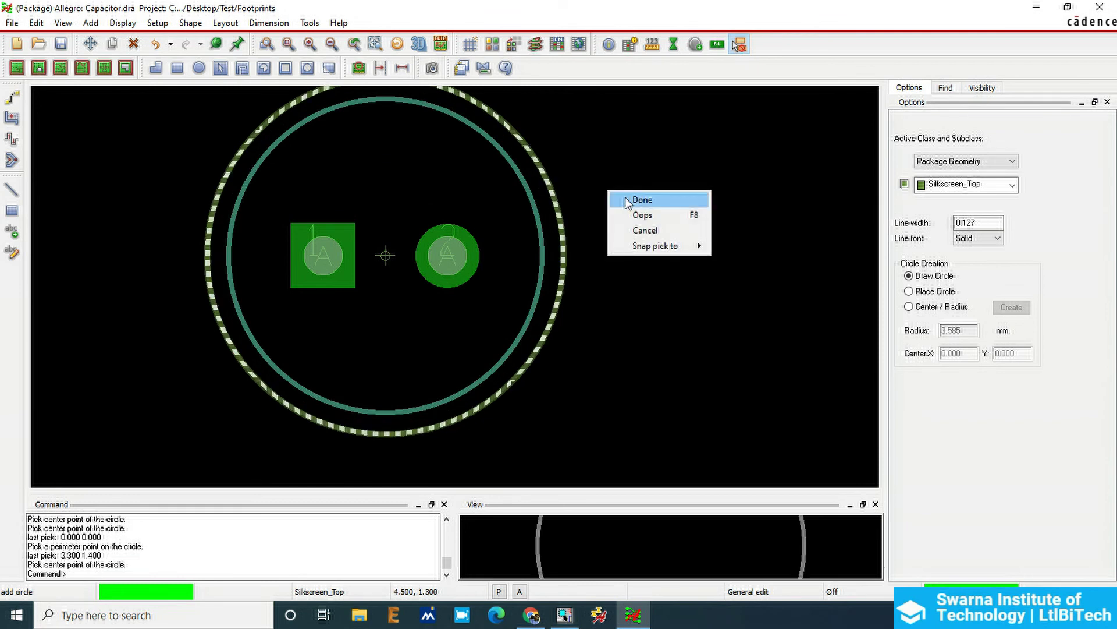
{"action": "left_click", "coordinate": [634, 200]}
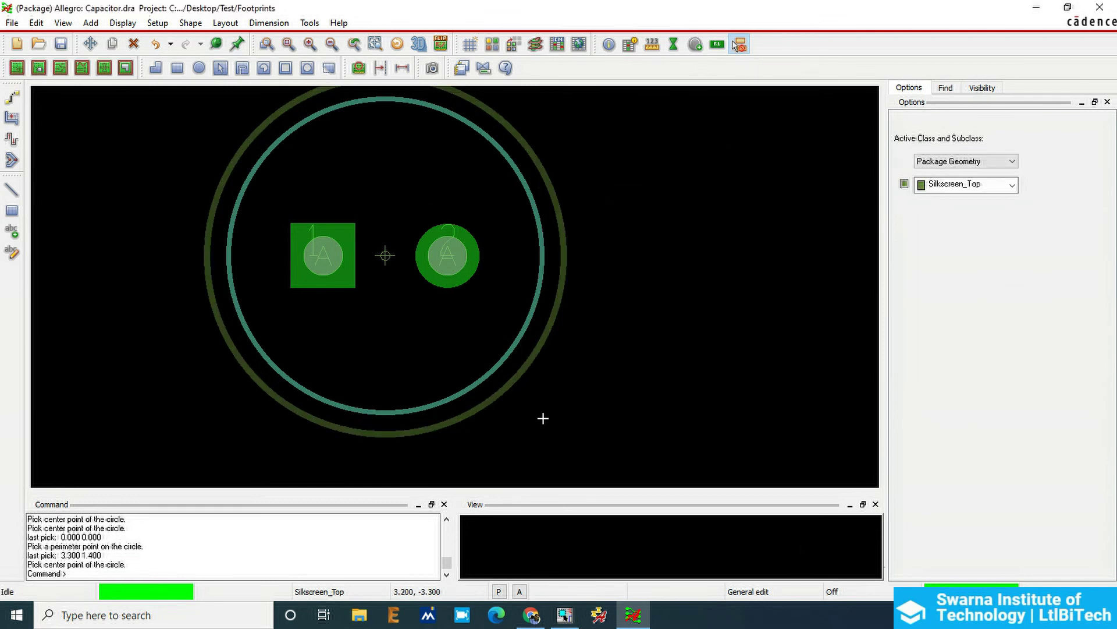
{"action": "scroll", "coordinate": [544, 417], "scroll_direction": "down", "scroll_amount": 2}
{"action": "scroll", "coordinate": [738, 132], "scroll_direction": "up", "scroll_amount": 4}
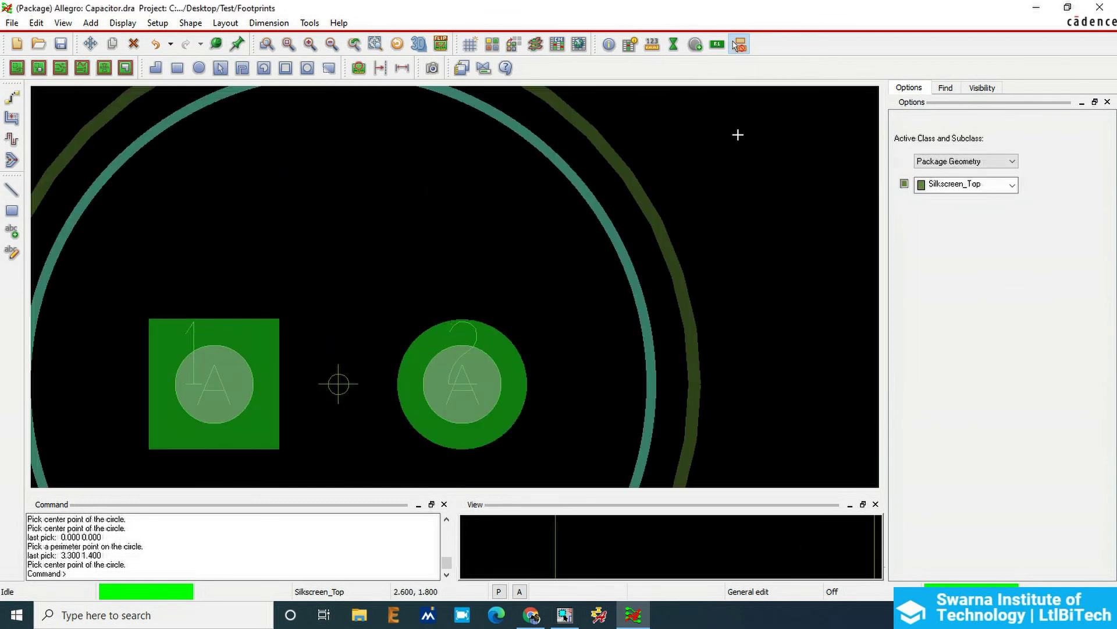
Step: Place a 'C' RefDes label on Assembly_Top
{"action": "left_click", "coordinate": [717, 46]}
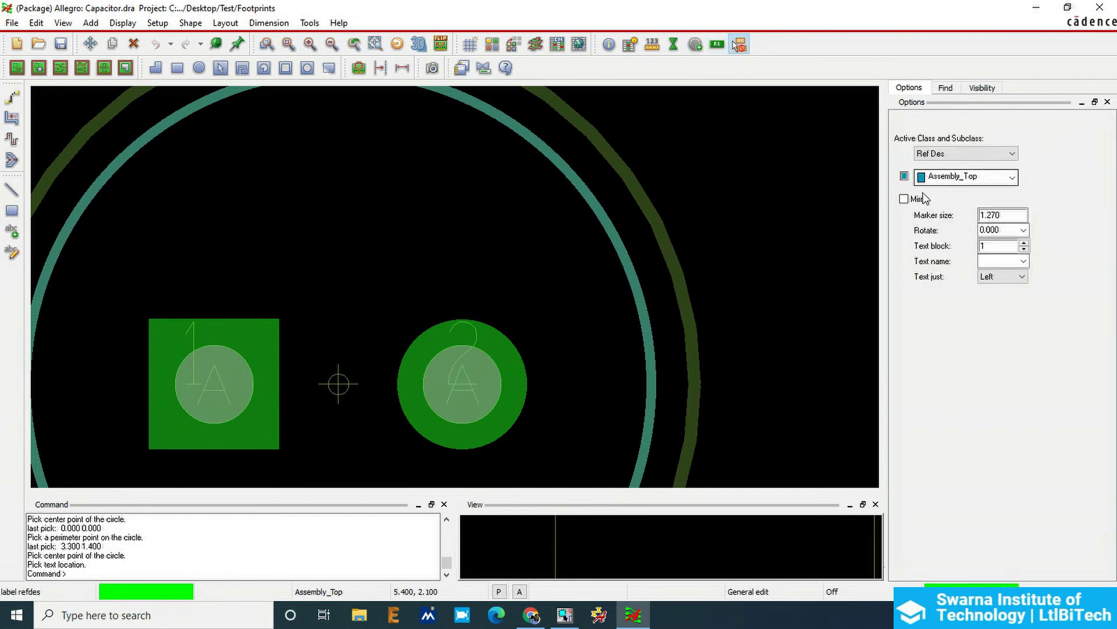
{"action": "left_click", "coordinate": [608, 221]}
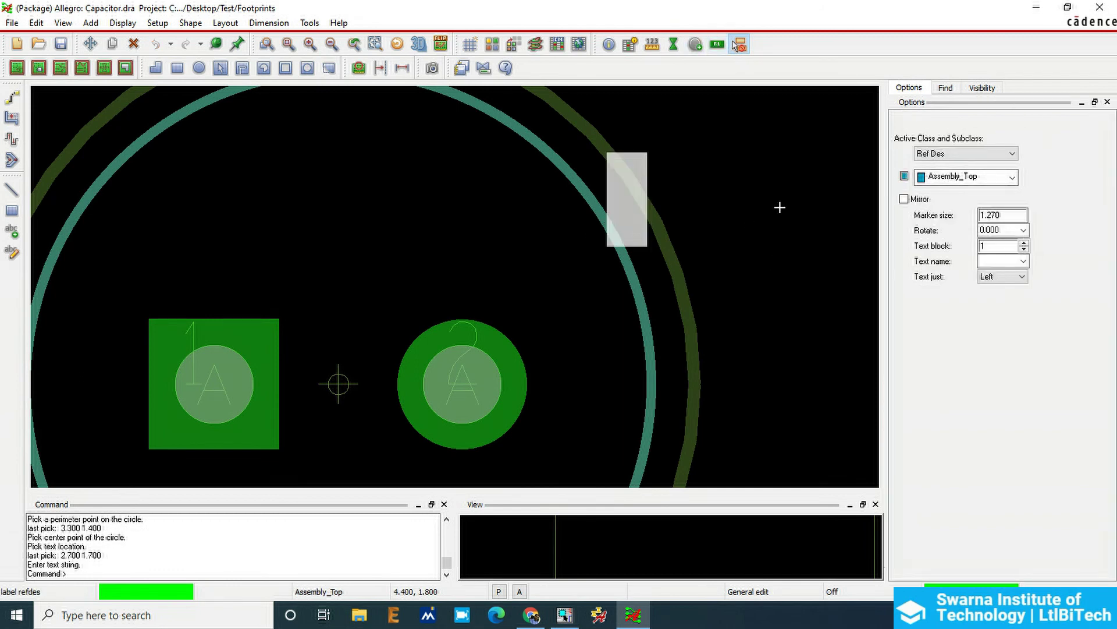
{"action": "type", "text": "C*"}
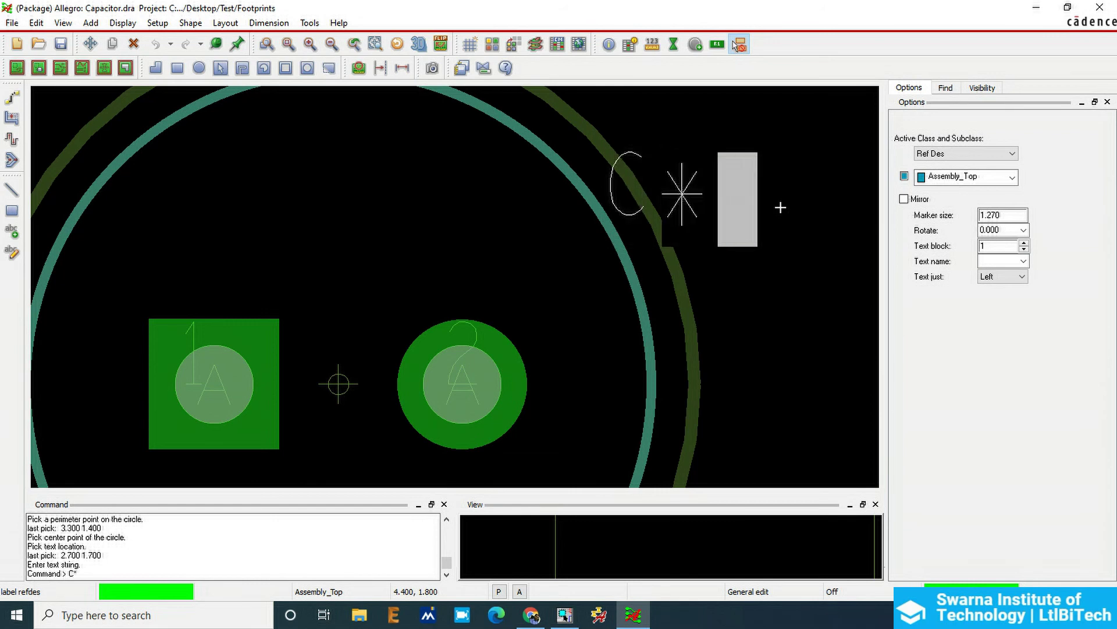
{"action": "right_click", "coordinate": [780, 207]}
{"action": "left_click", "coordinate": [795, 218]}
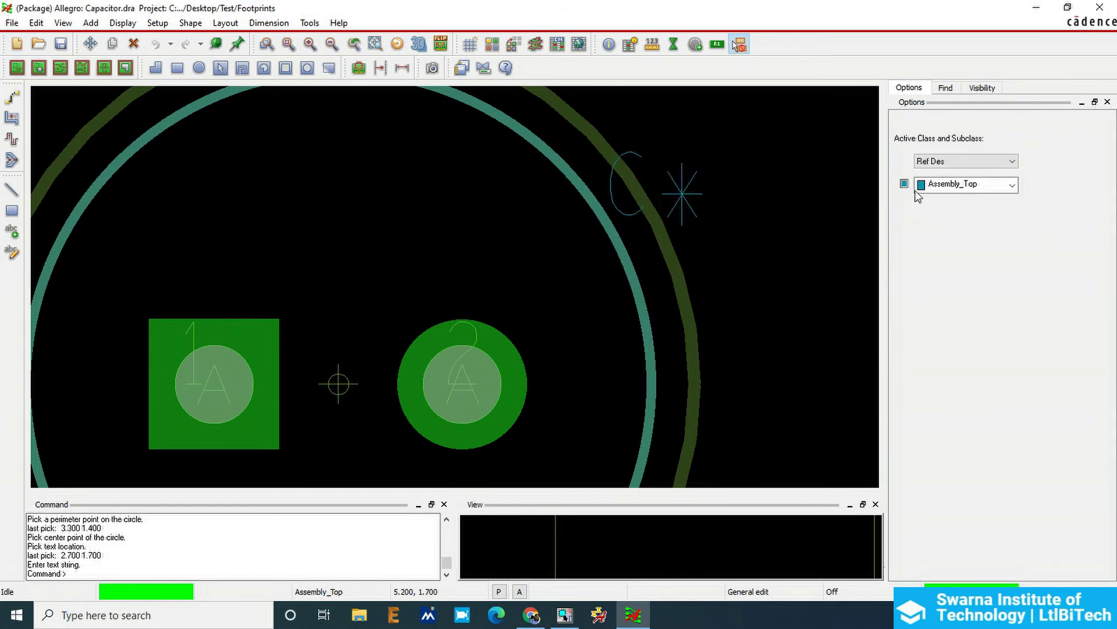
Step: Place a 'C*' RefDes label on Silkscreen_Top beside the outline and save the footprint
{"action": "left_click", "coordinate": [717, 44]}
{"action": "left_click", "coordinate": [996, 181]}
{"action": "left_click", "coordinate": [969, 270]}
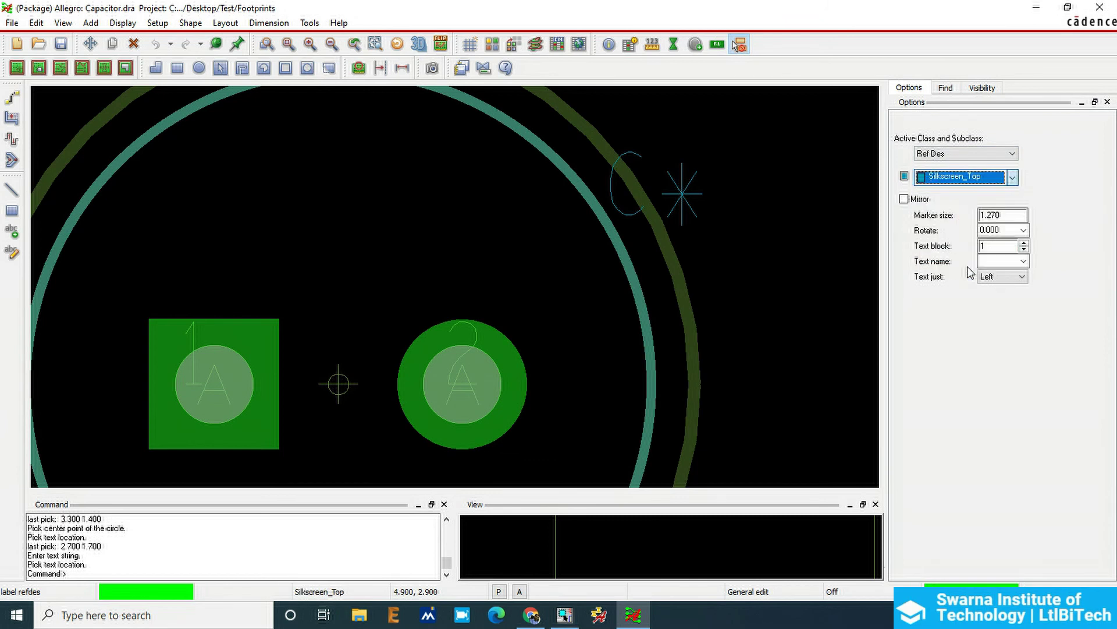
{"action": "left_click", "coordinate": [686, 294]}
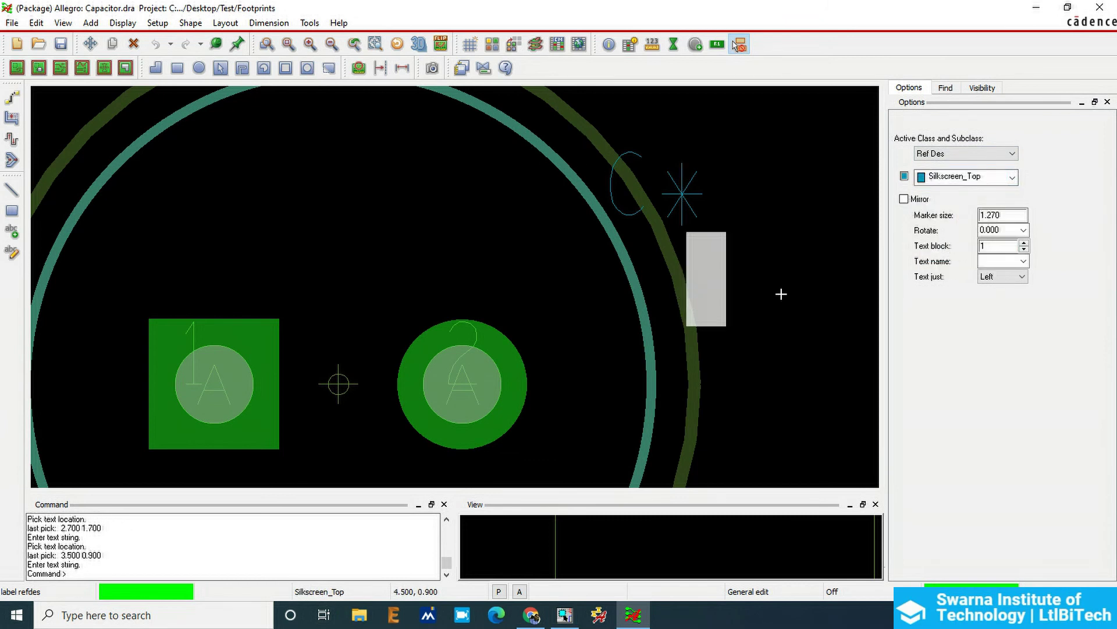
{"action": "type", "text": "C*"}
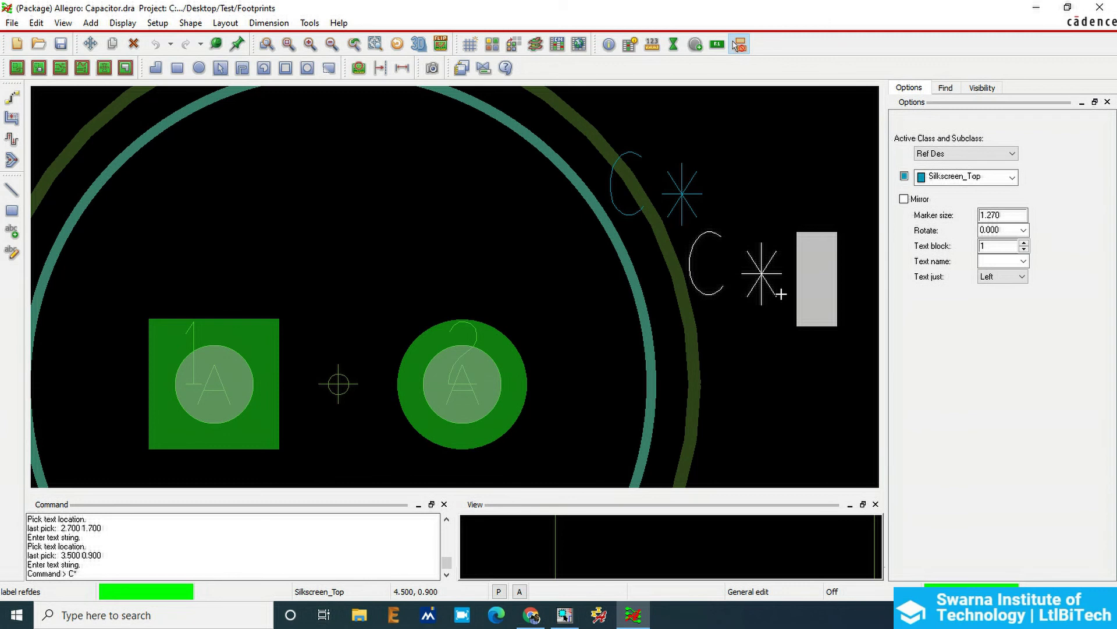
{"action": "right_click", "coordinate": [707, 98]}
{"action": "left_click", "coordinate": [740, 101]}
{"action": "left_click", "coordinate": [61, 44]}
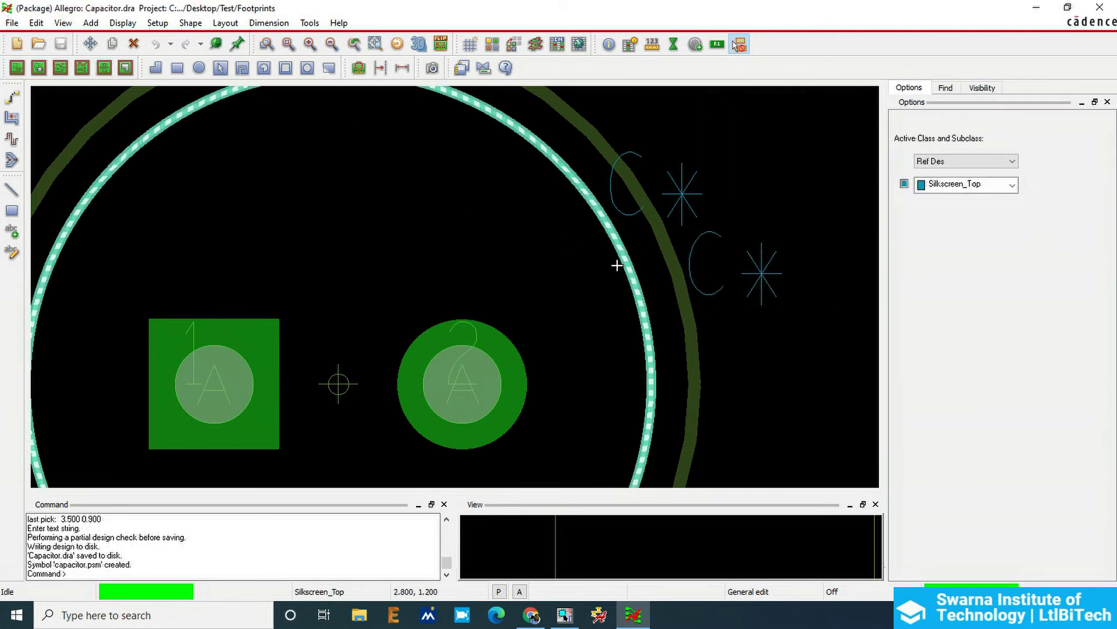
{"action": "scroll", "coordinate": [728, 254], "scroll_direction": "down", "scroll_amount": 1}
{"action": "scroll", "coordinate": [425, 218], "scroll_direction": "down", "scroll_amount": 1}
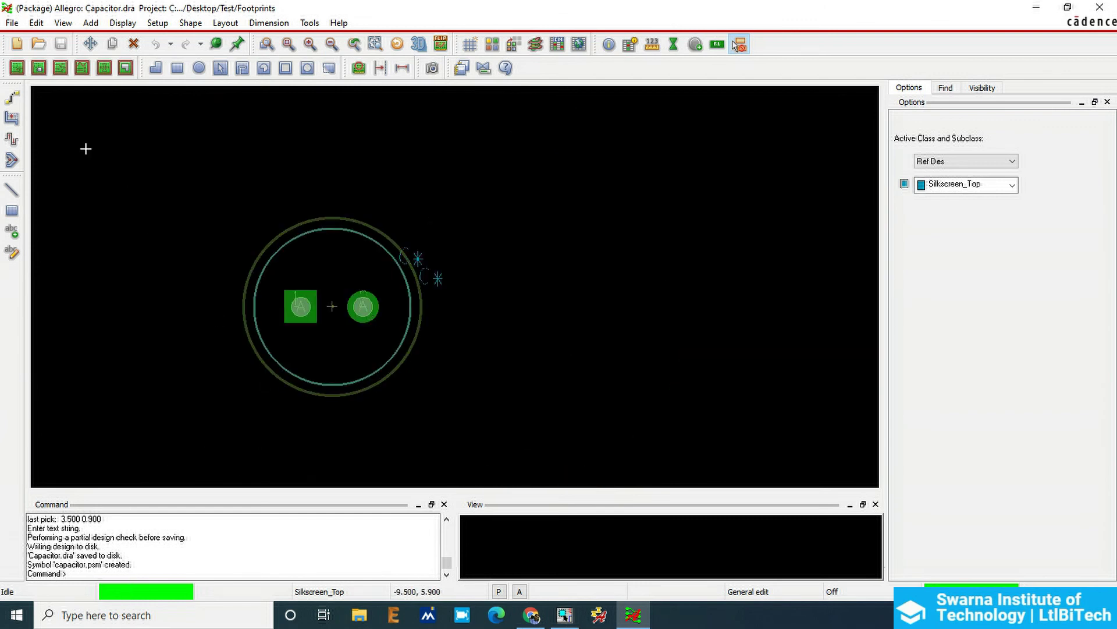
Step: Z-Copy the outer circle to PLACE_BOUND_TOP expanded 0.635 and resave, overwriting the footprint
{"action": "left_click", "coordinate": [39, 24]}
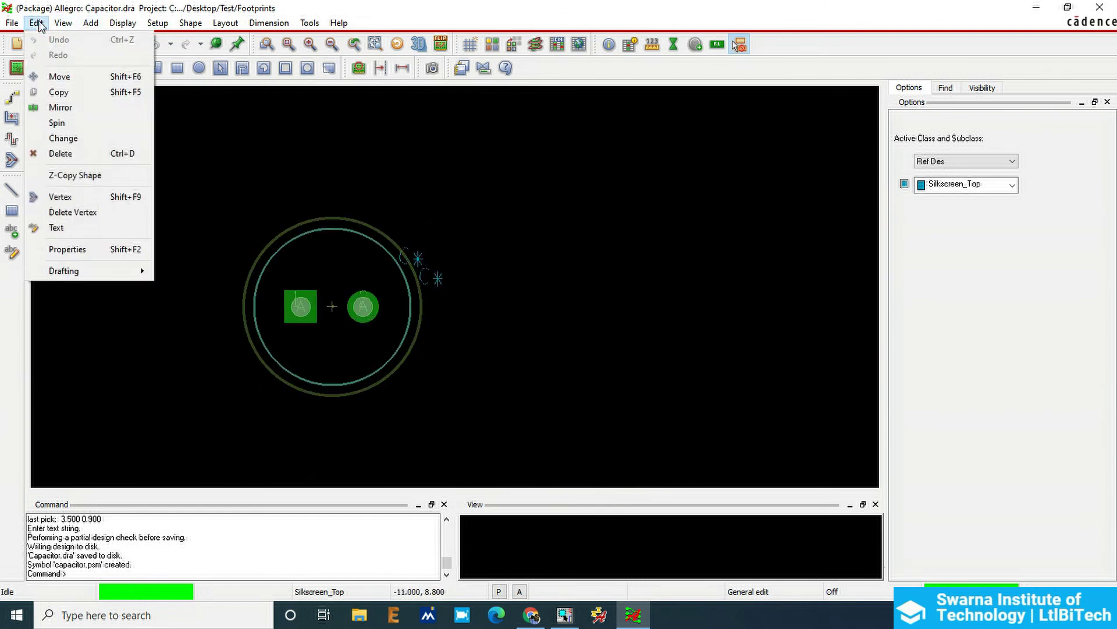
{"action": "left_click", "coordinate": [75, 175]}
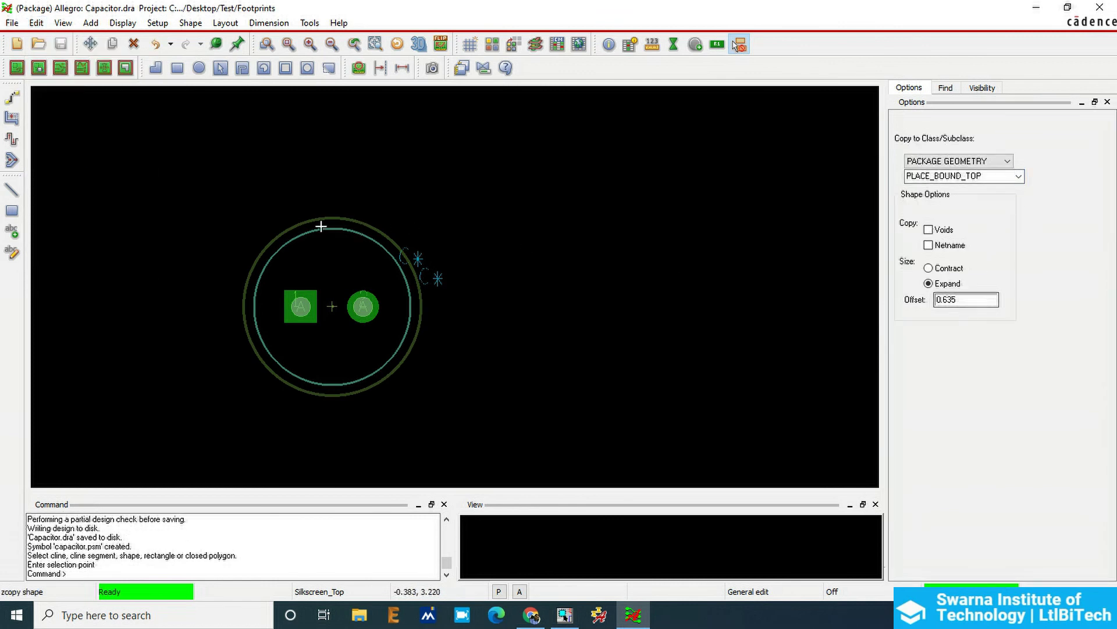
{"action": "scroll", "coordinate": [324, 231], "scroll_direction": "up", "scroll_amount": 3}
{"action": "left_click", "coordinate": [324, 244]}
{"action": "right_click", "coordinate": [340, 183]}
{"action": "left_click", "coordinate": [368, 194]}
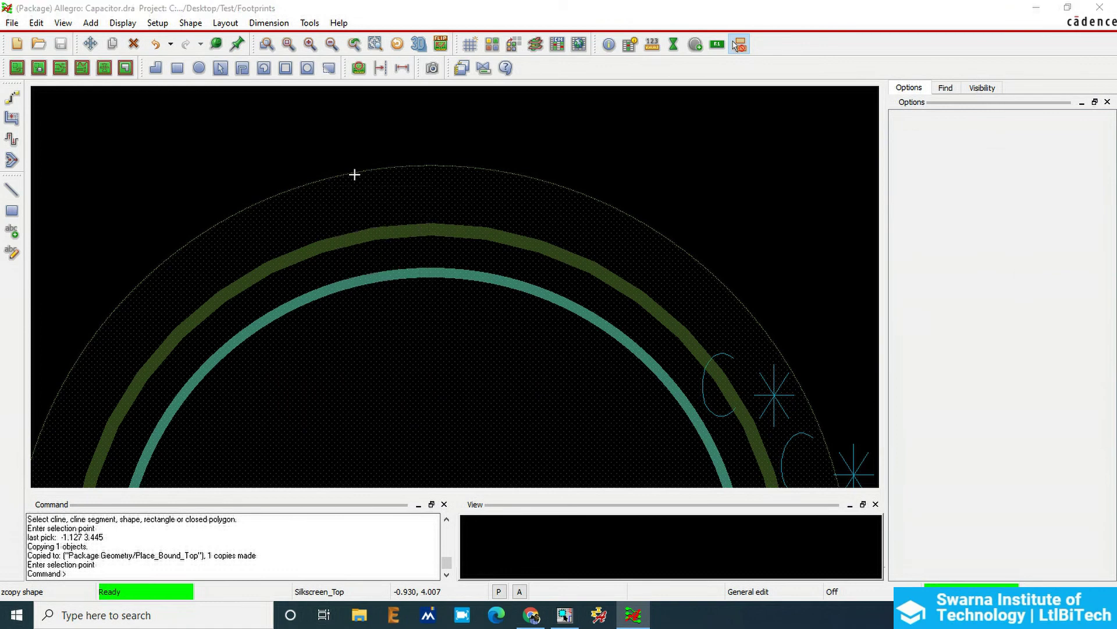
{"action": "scroll", "coordinate": [375, 120], "scroll_direction": "down", "scroll_amount": 3}
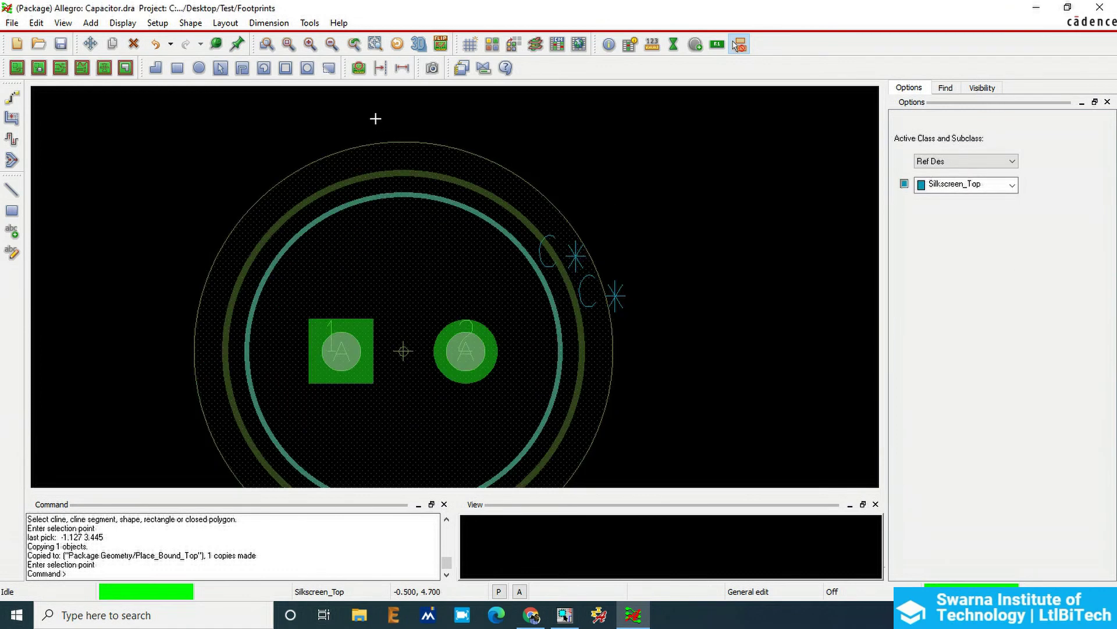
{"action": "left_click", "coordinate": [59, 44]}
{"action": "left_click", "coordinate": [617, 329]}
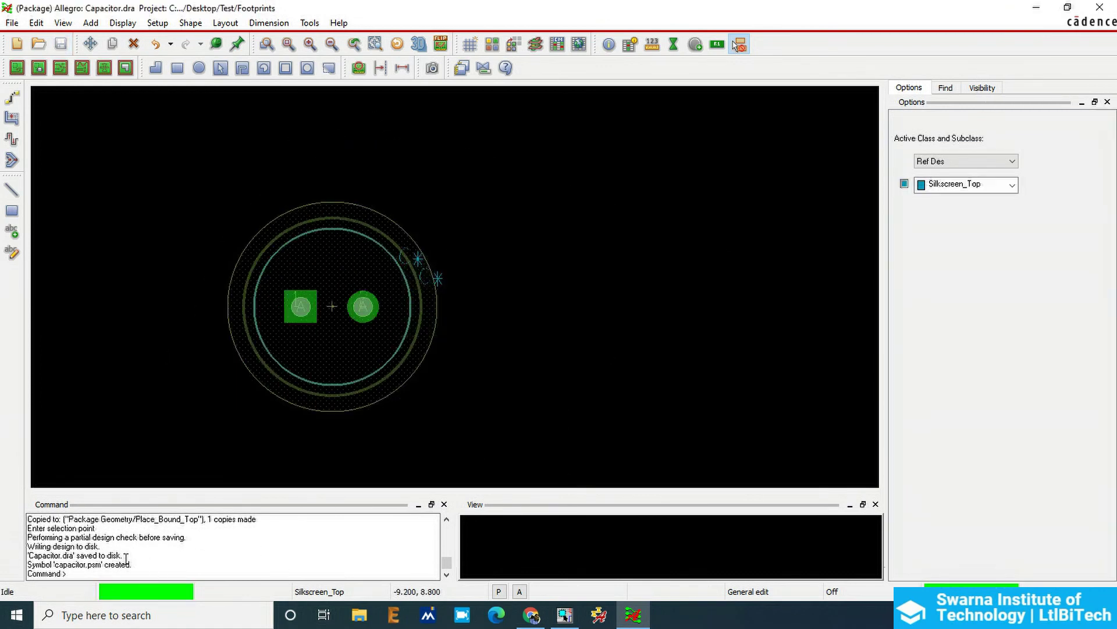
Step: Copy the capacitor.psm name from the command log
{"action": "left_click_drag", "start_coordinate": [137, 557], "coordinate": [36, 550]}
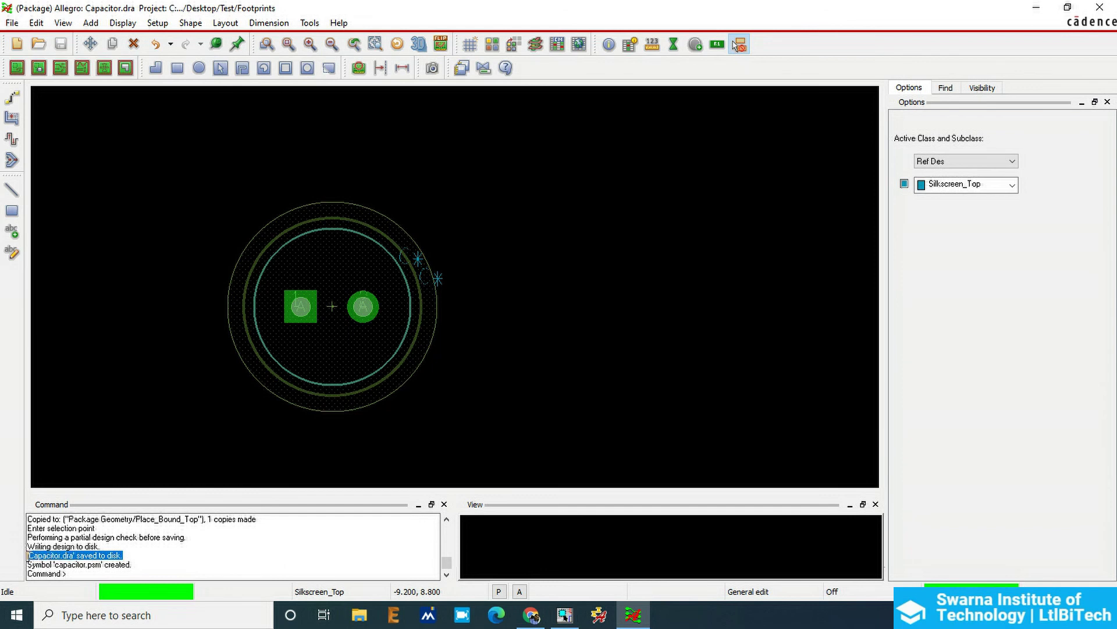
{"action": "mouse_move", "coordinate": [55, 565]}
{"action": "left_mouse_down"}
{"action": "mouse_move", "coordinate": [97, 562]}
{"action": "mouse_move", "coordinate": [66, 571]}
{"action": "left_mouse_up"}
{"action": "left_click", "coordinate": [162, 417]}
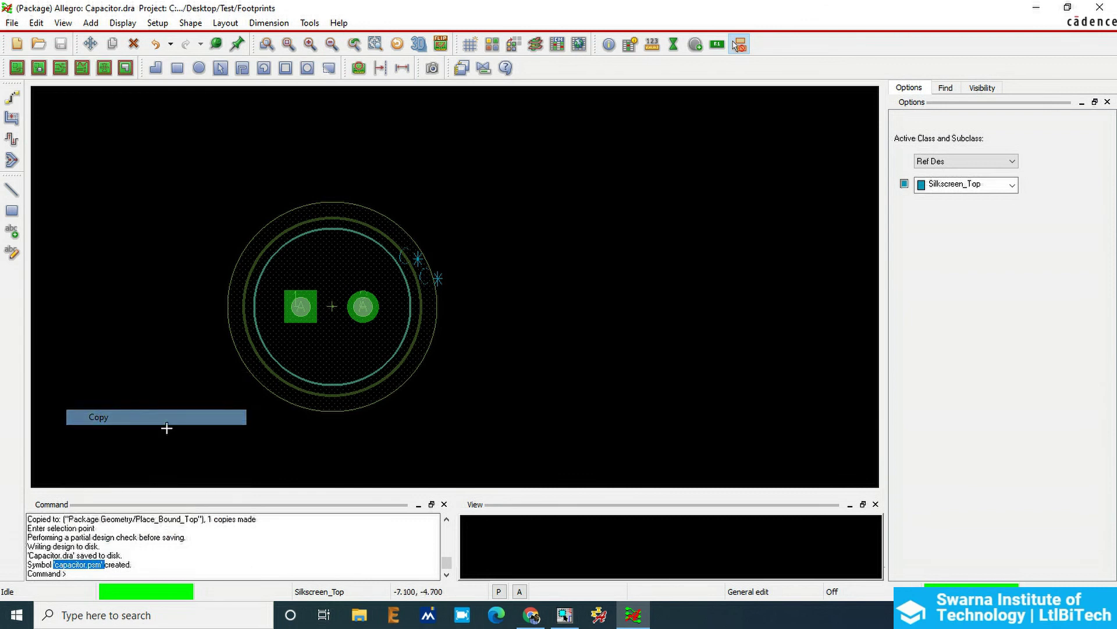
Step: In OrCAD Capture, open Edit Object Properties for the test.dsn design
{"action": "left_click", "coordinate": [568, 615]}
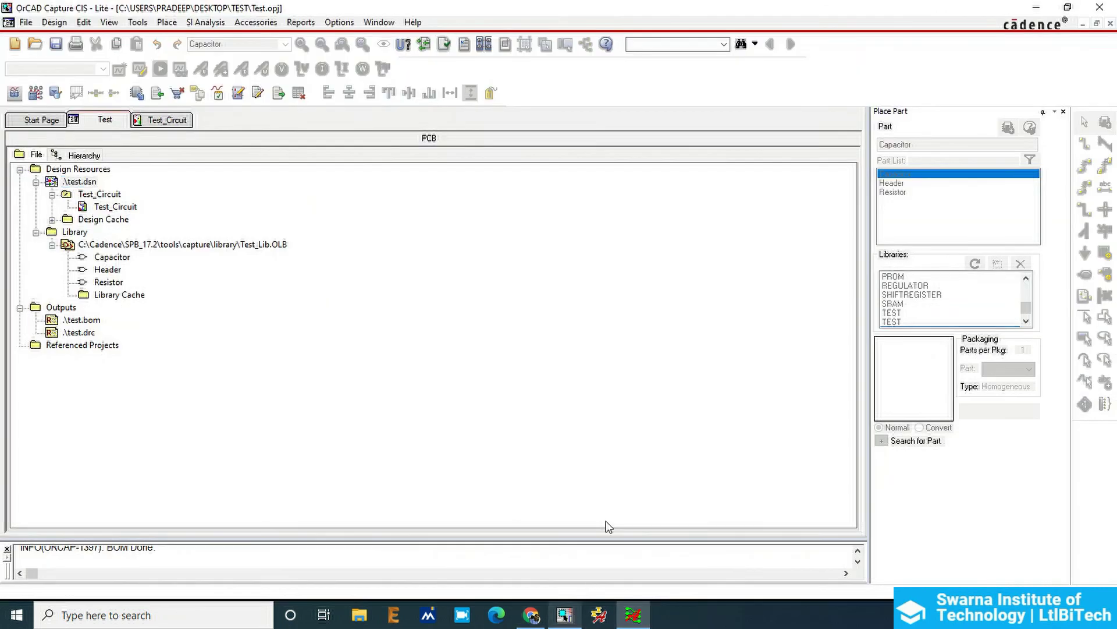
{"action": "left_click", "coordinate": [77, 182]}
{"action": "right_click", "coordinate": [110, 183]}
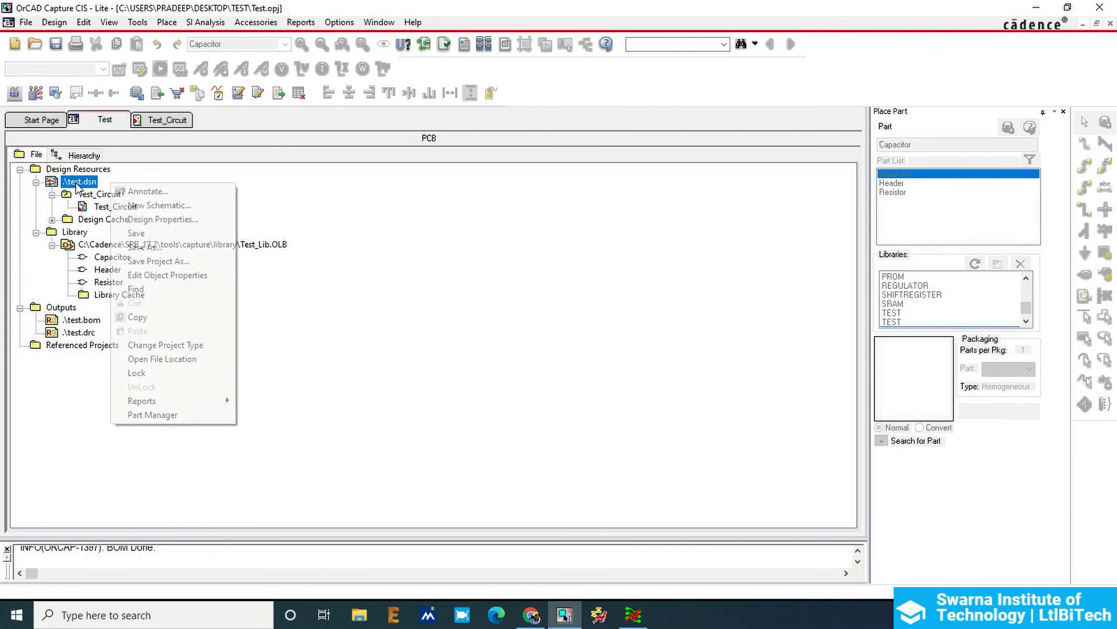
{"action": "left_click", "coordinate": [194, 275]}
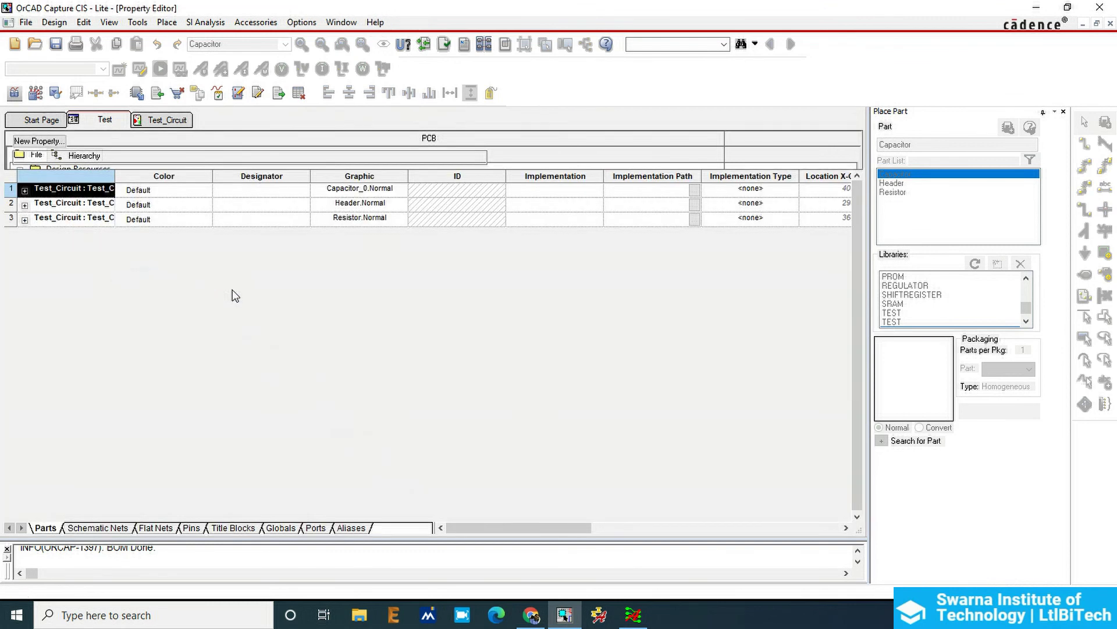
{"action": "left_click_drag", "start_coordinate": [564, 529], "coordinate": [730, 522]}
Step: Set C1's PCB Footprint value to 'capacitor' by pasting the name and trimming the extension
{"action": "left_click", "coordinate": [446, 190]}
{"action": "right_click", "coordinate": [446, 190]}
{"action": "left_click", "coordinate": [429, 192]}
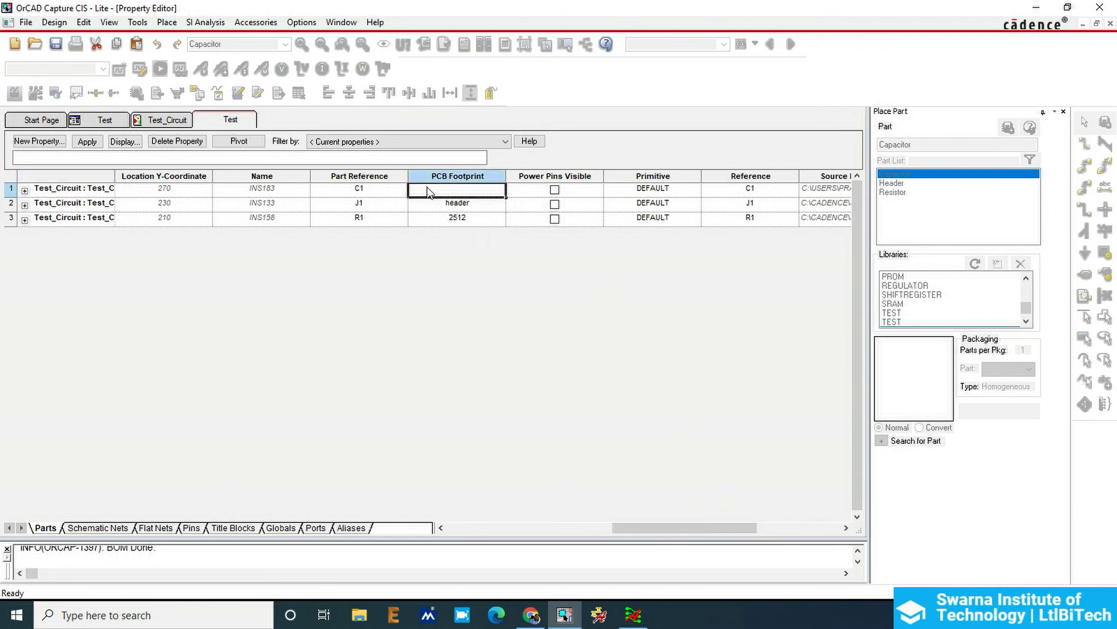
{"action": "double_click", "coordinate": [429, 192]}
{"action": "key", "text": "ctrl+v"}
{"action": "key", "text": "ctrl+a"}
{"action": "key", "text": "End"}
{"action": "key", "text": "BackSpace"}
{"action": "key", "text": "BackSpace"}
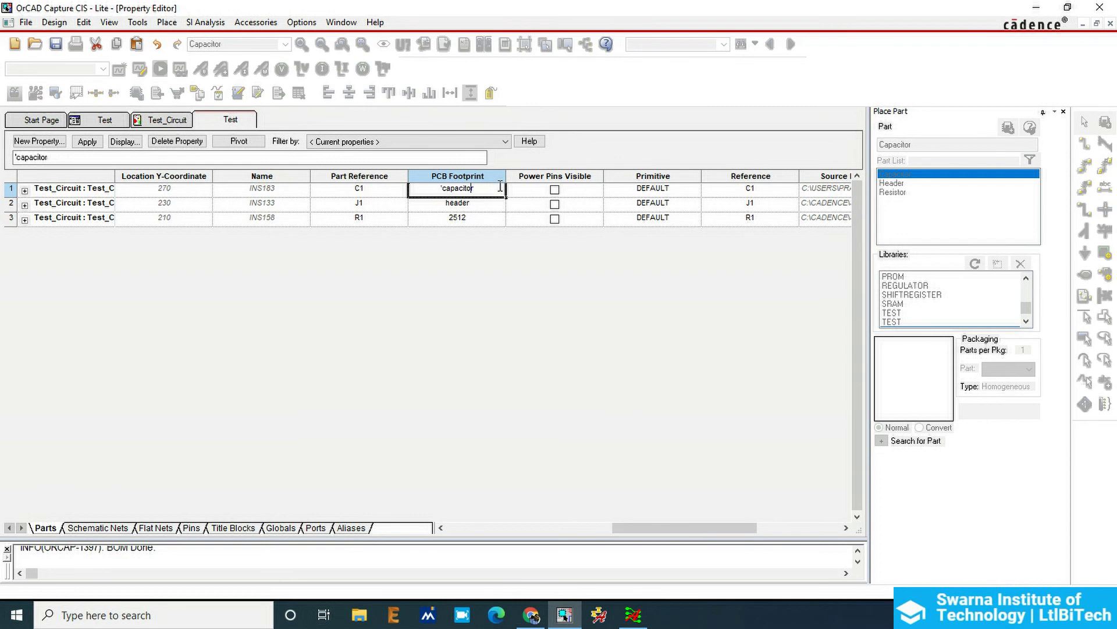
{"action": "key", "text": "Home"}
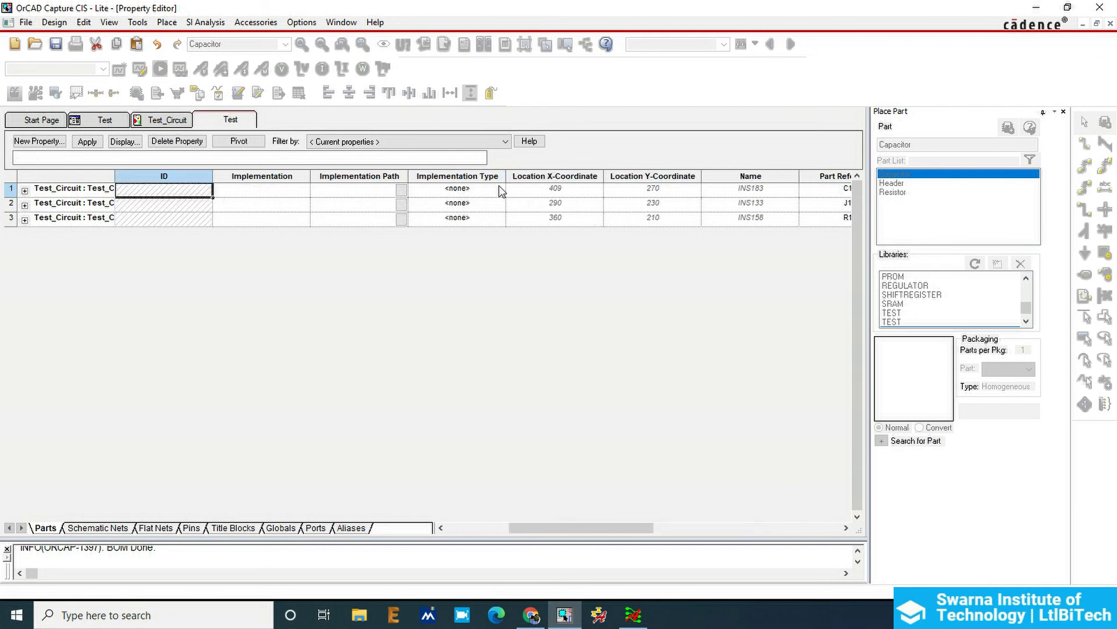
{"action": "left_click_drag", "start_coordinate": [587, 526], "coordinate": [704, 527]}
{"action": "left_click", "coordinate": [347, 187]}
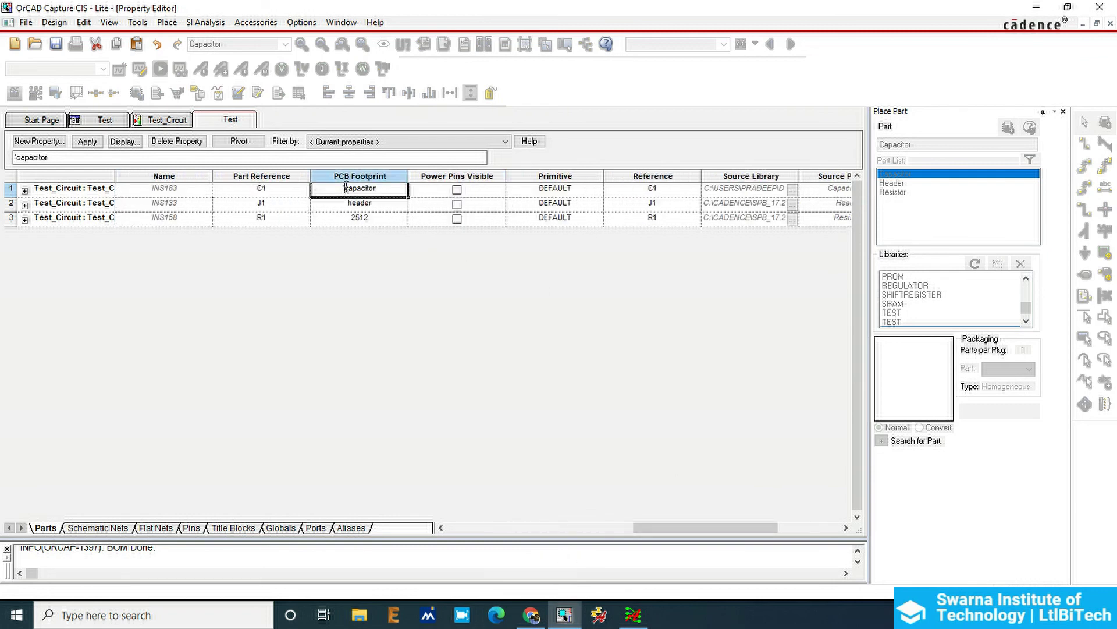
{"action": "key", "text": "Tab"}
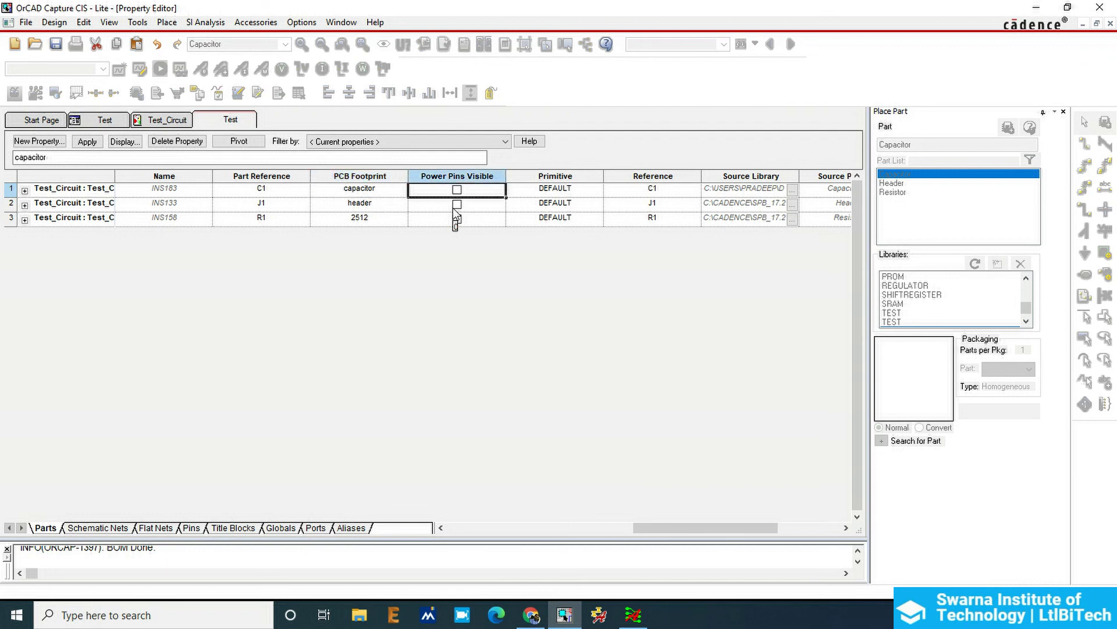
Step: Apply the property change, save the design, and close the Property Editor
{"action": "left_click", "coordinate": [87, 142]}
{"action": "right_click", "coordinate": [228, 120]}
{"action": "left_click", "coordinate": [292, 181]}
{"action": "right_click", "coordinate": [239, 120]}
{"action": "left_click", "coordinate": [273, 201]}
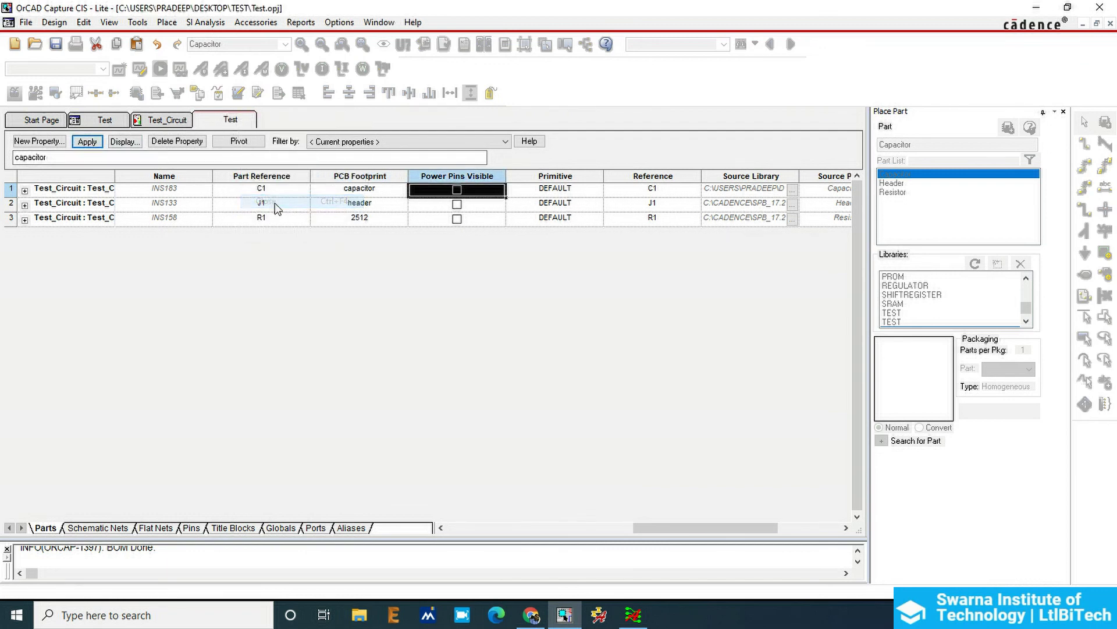